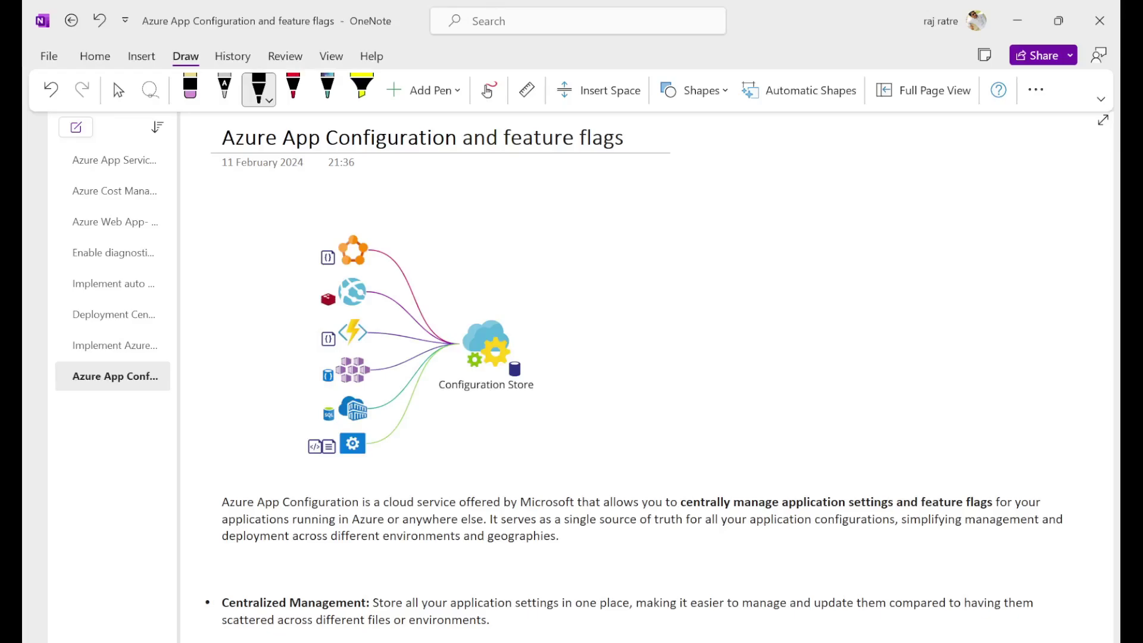
# Open appsettings.json of the MySqlWebApplication project in Visual Studio and examine its connection string section
pyautogui.scroll(-1, 655, 375)
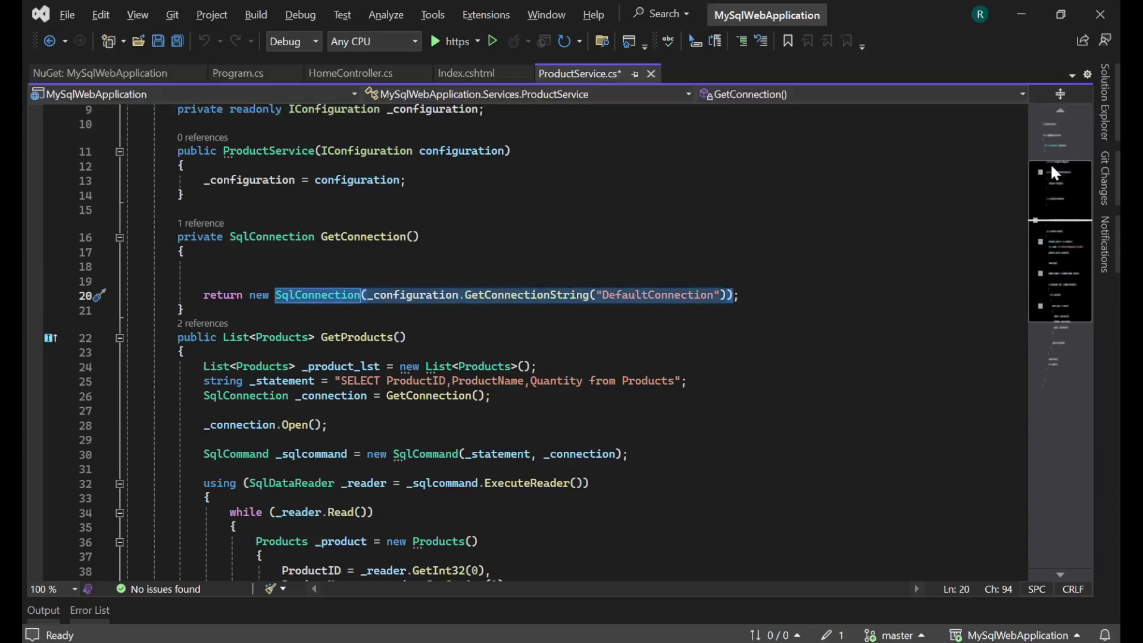
pyautogui.click(1114, 123)
pyautogui.click(1072, 74)
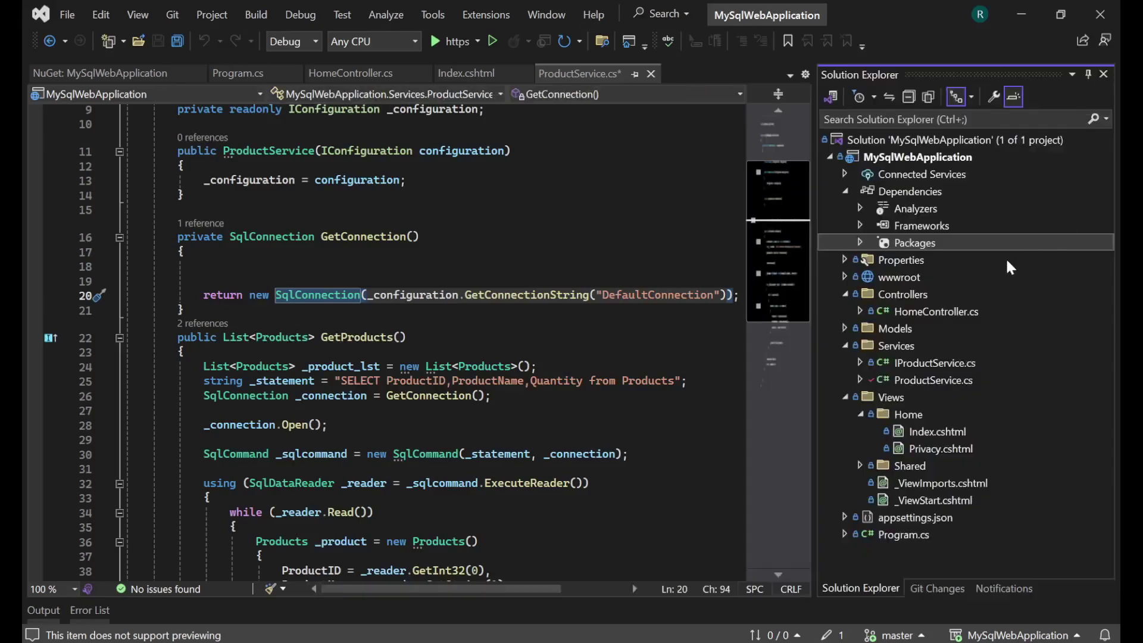
pyautogui.click(924, 518)
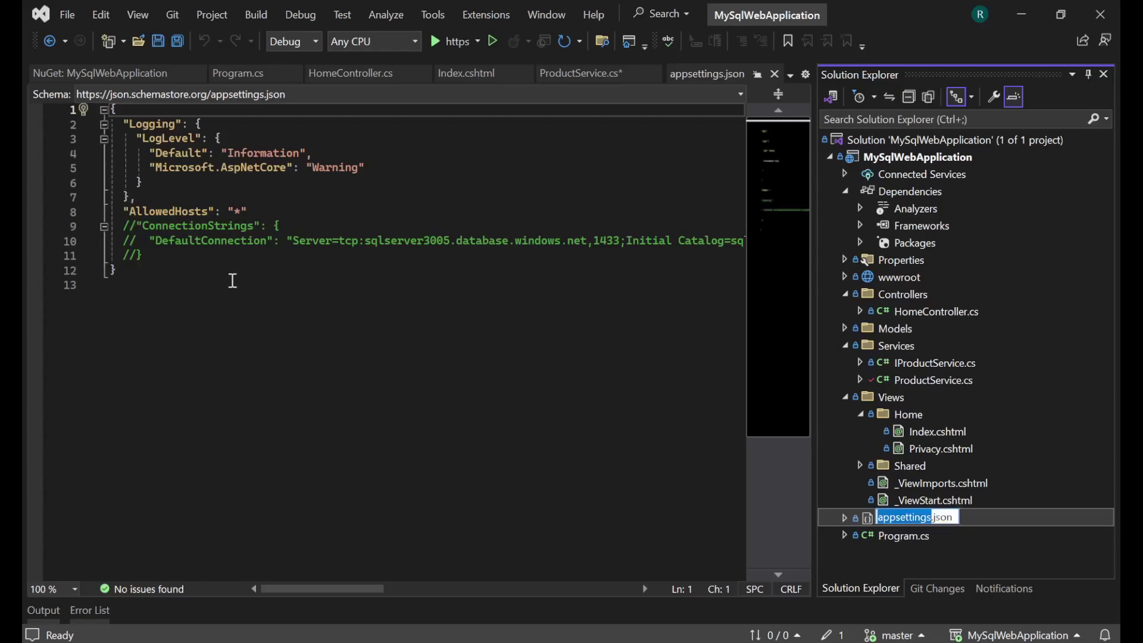
pyautogui.click(233, 287)
pyautogui.click(287, 213)
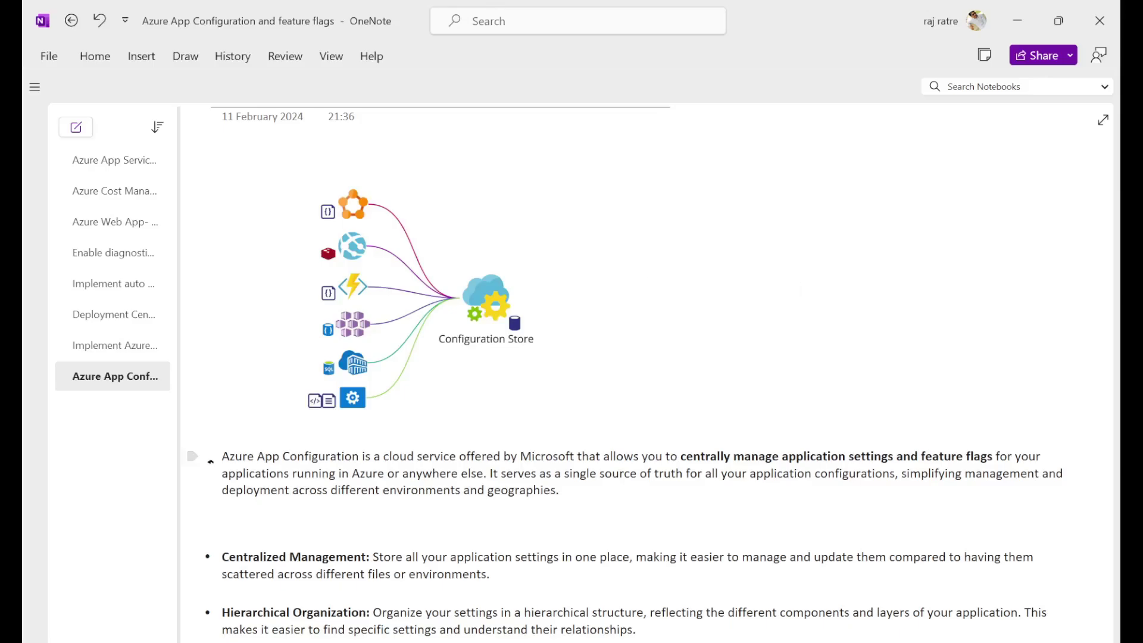
# In OneNote, ink tick marks on the introduction paragraph and the Centralized Management, Hierarchical Organization and Dynamic Updates bullets
pyautogui.moveTo(210, 461); pyautogui.dragTo(271, 429)
pyautogui.moveTo(818, 446); pyautogui.dragTo(868, 428)
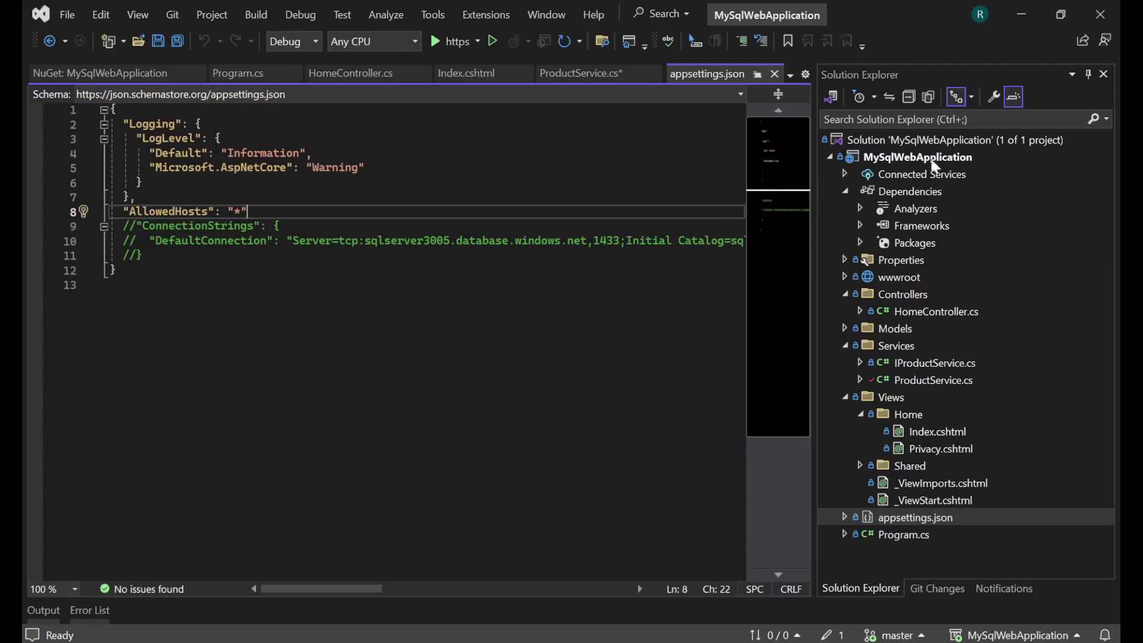
pyautogui.click(1033, 23)
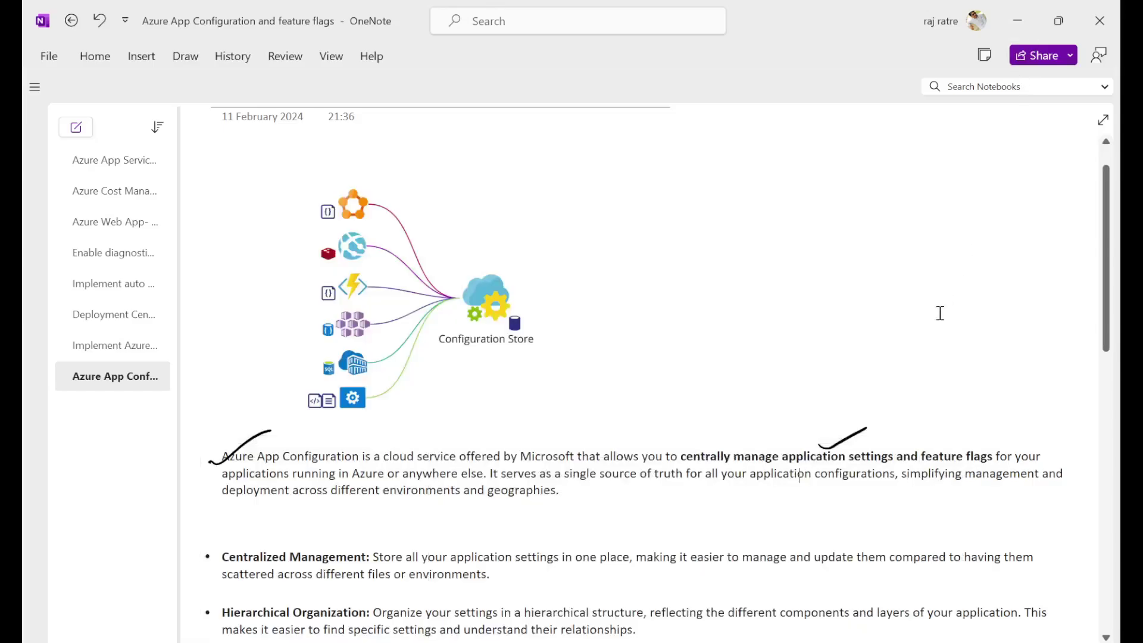
pyautogui.scroll(-5, 940, 313)
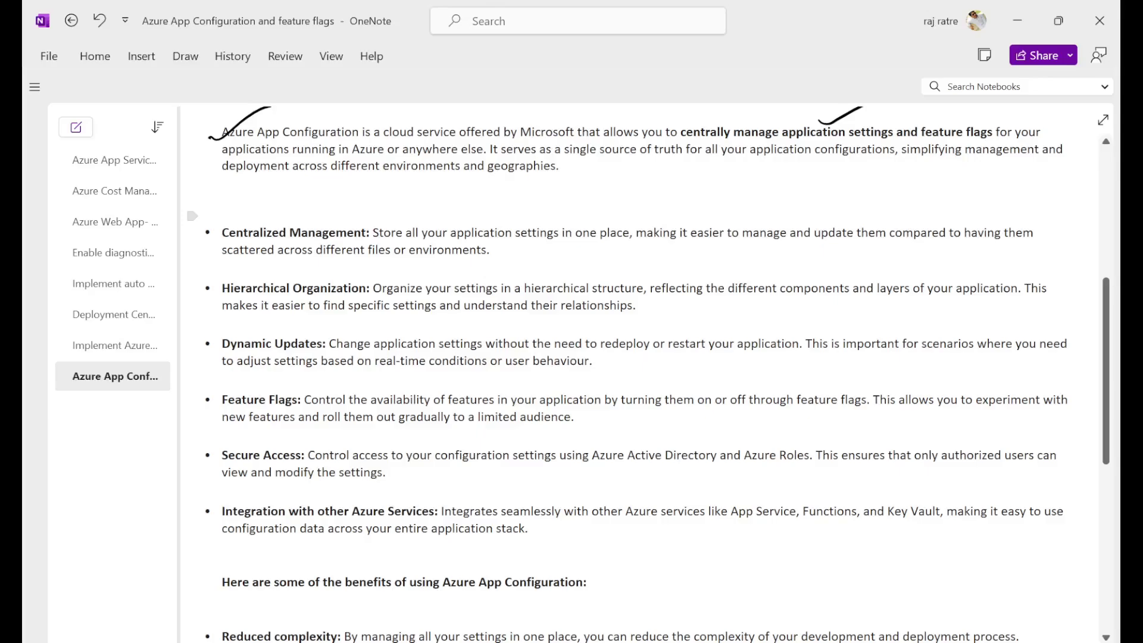
pyautogui.moveTo(194, 258); pyautogui.dragTo(251, 210)
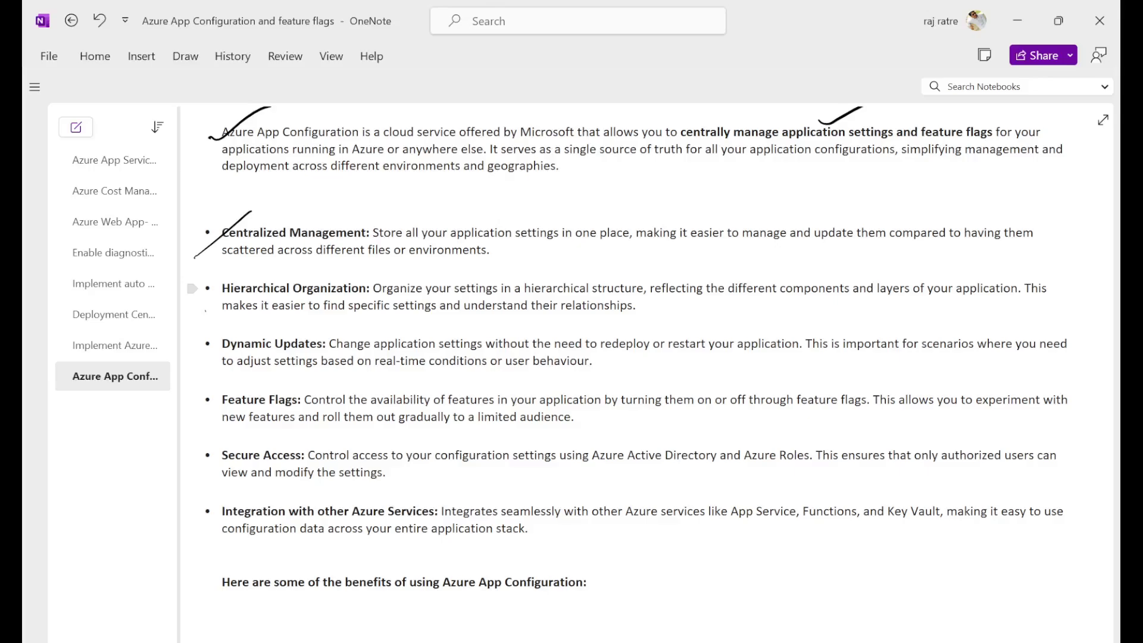
pyautogui.moveTo(205, 310); pyautogui.dragTo(246, 266)
pyautogui.moveTo(196, 357); pyautogui.dragTo(244, 331)
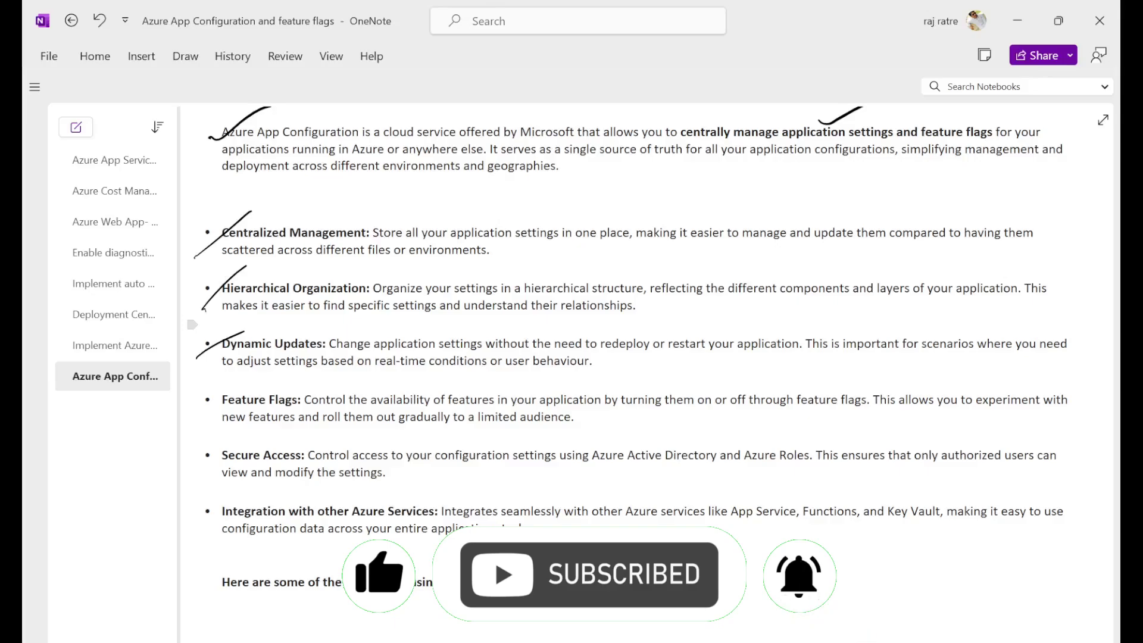
# Handwrite "Feature" and "Setting" over the Dynamic Updates area and tick the Feature Flags and Secure Access bullets
pyautogui.moveTo(610, 360); pyautogui.dragTo(631, 388)
pyautogui.moveTo(650, 348)
pyautogui.mouseDown()
pyautogui.moveTo(717, 325)
pyautogui.moveTo(749, 287)
pyautogui.mouseUp()
pyautogui.moveTo(708, 324); pyautogui.dragTo(774, 280)
pyautogui.moveTo(699, 361)
pyautogui.mouseDown()
pyautogui.moveTo(790, 276)
pyautogui.moveTo(780, 349)
pyautogui.mouseUp()
pyautogui.moveTo(788, 336)
pyautogui.mouseDown()
pyautogui.moveTo(805, 312)
pyautogui.moveTo(827, 322)
pyautogui.mouseUp()
pyautogui.moveTo(818, 307); pyautogui.dragTo(845, 301)
pyautogui.moveTo(850, 293)
pyautogui.mouseDown()
pyautogui.moveTo(890, 279)
pyautogui.moveTo(894, 264)
pyautogui.mouseUp()
pyautogui.moveTo(908, 274); pyautogui.dragTo(941, 244)
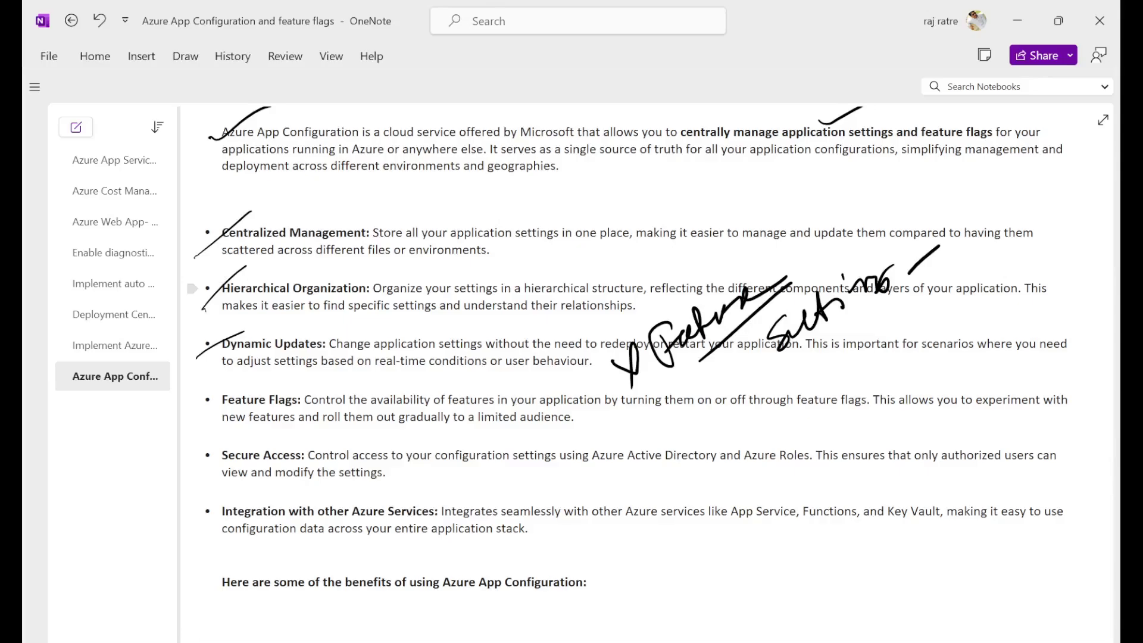
pyautogui.moveTo(203, 417); pyautogui.dragTo(288, 359)
pyautogui.moveTo(186, 476); pyautogui.dragTo(235, 440)
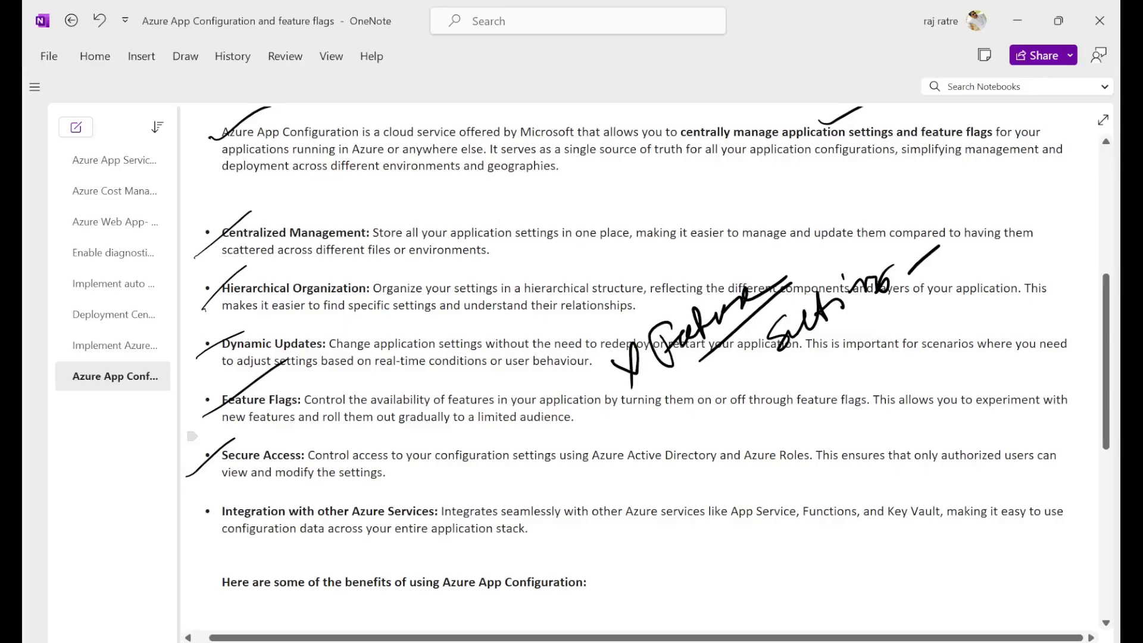
# Handwrite "Azure AD", "Role" and "user" beside the Configuration Store in the diagram and add a stroke above its cloud
pyautogui.scroll(6, 637, 369)
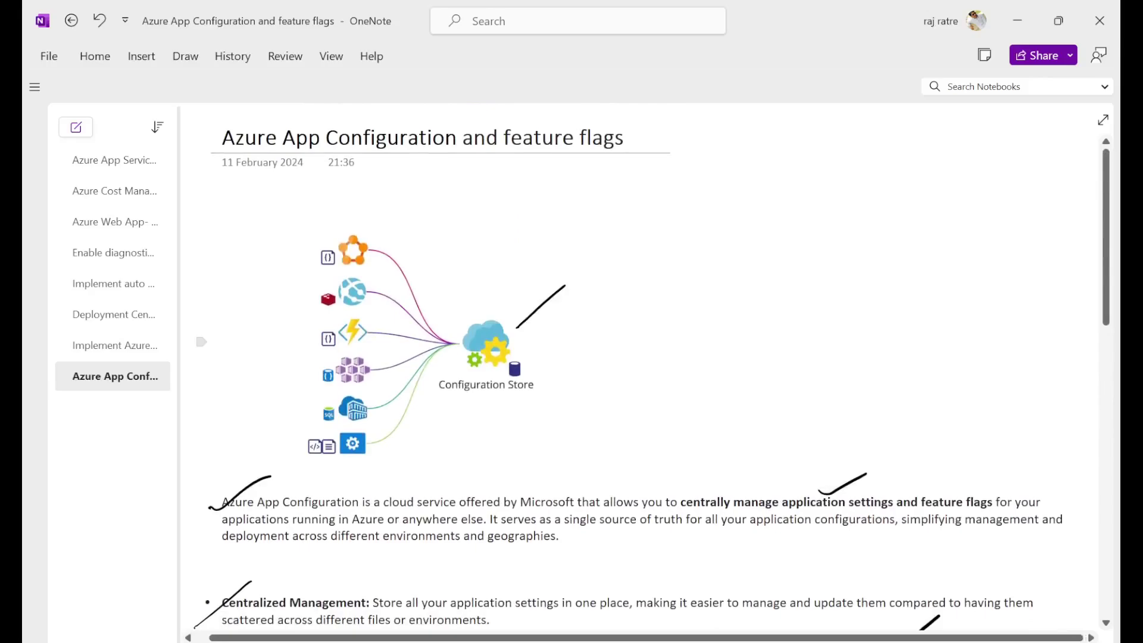
pyautogui.moveTo(583, 309)
pyautogui.mouseDown()
pyautogui.moveTo(574, 326)
pyautogui.moveTo(618, 338)
pyautogui.mouseUp()
pyautogui.moveTo(587, 337)
pyautogui.mouseDown()
pyautogui.moveTo(757, 215)
pyautogui.moveTo(777, 235)
pyautogui.moveTo(795, 197)
pyautogui.moveTo(797, 225)
pyautogui.mouseUp()
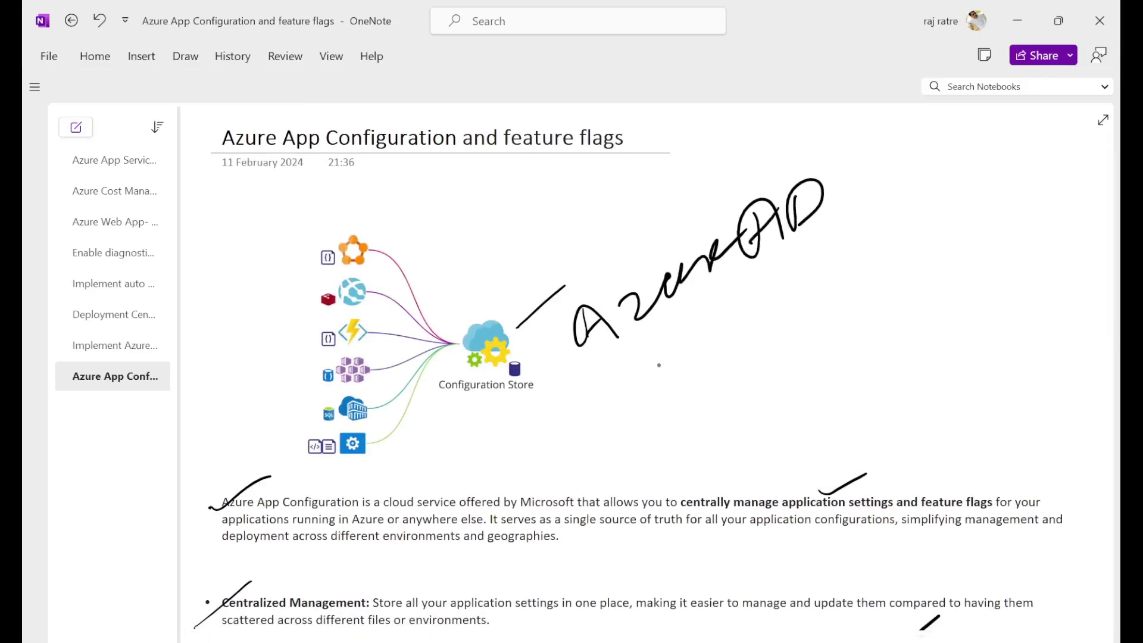
pyautogui.moveTo(658, 365)
pyautogui.mouseDown()
pyautogui.moveTo(679, 357)
pyautogui.moveTo(712, 369)
pyautogui.moveTo(734, 280)
pyautogui.moveTo(795, 262)
pyautogui.moveTo(794, 321)
pyautogui.moveTo(870, 228)
pyautogui.moveTo(808, 337)
pyautogui.mouseUp()
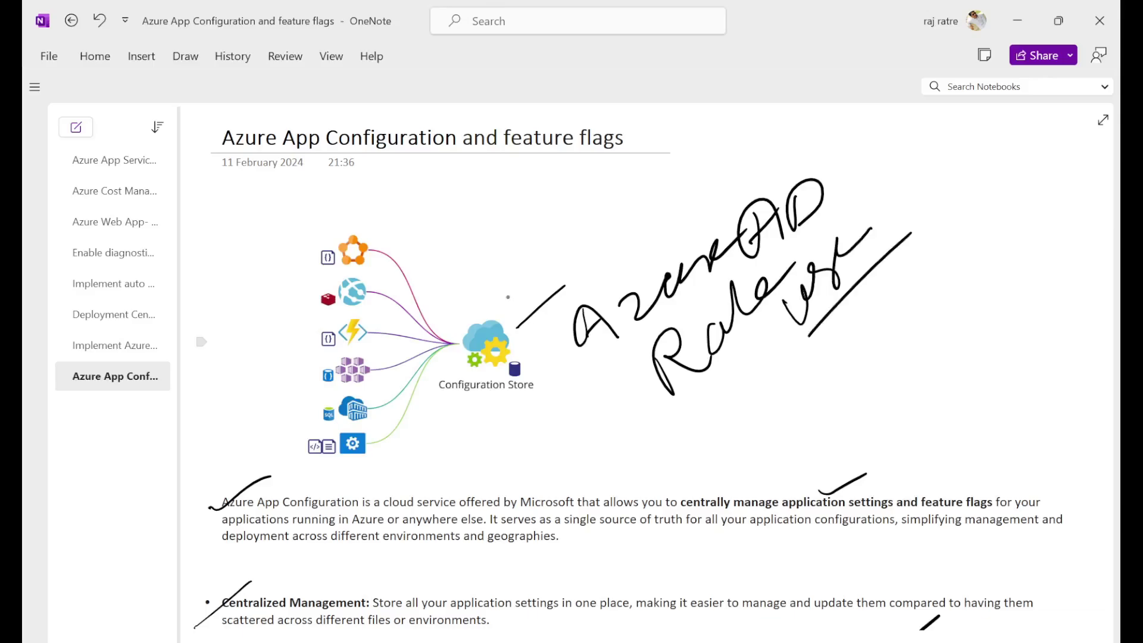
pyautogui.moveTo(491, 294); pyautogui.dragTo(533, 274)
# Ink a tick on the Integration with other Azure Services bullet and mark the Improved security benefit
pyautogui.scroll(-15, 647, 361)
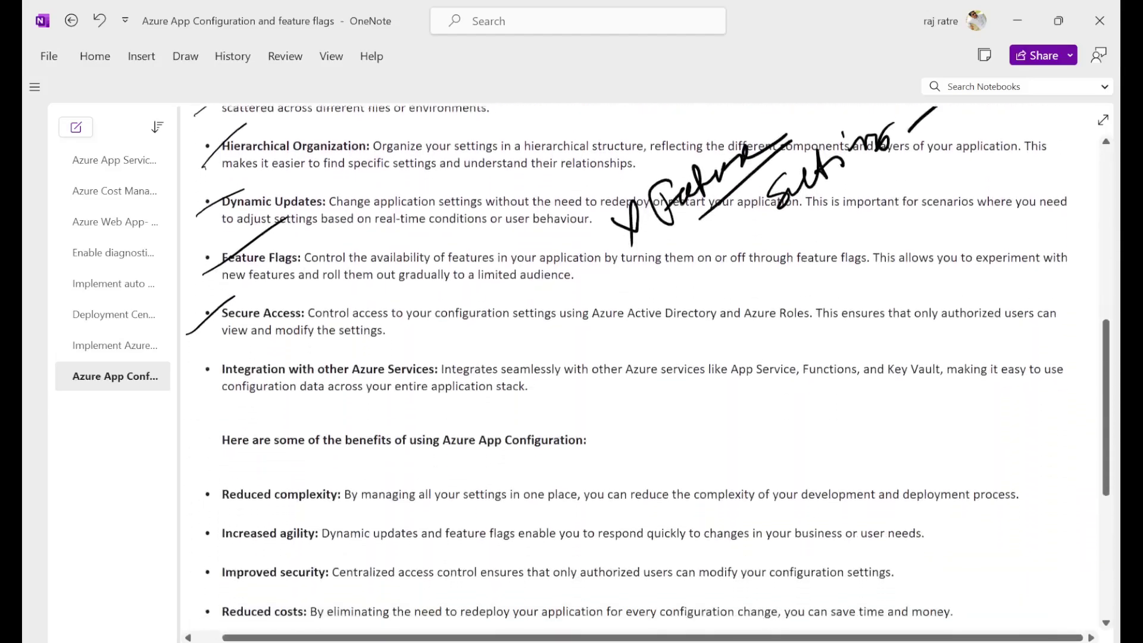
pyautogui.scroll(1, 647, 361)
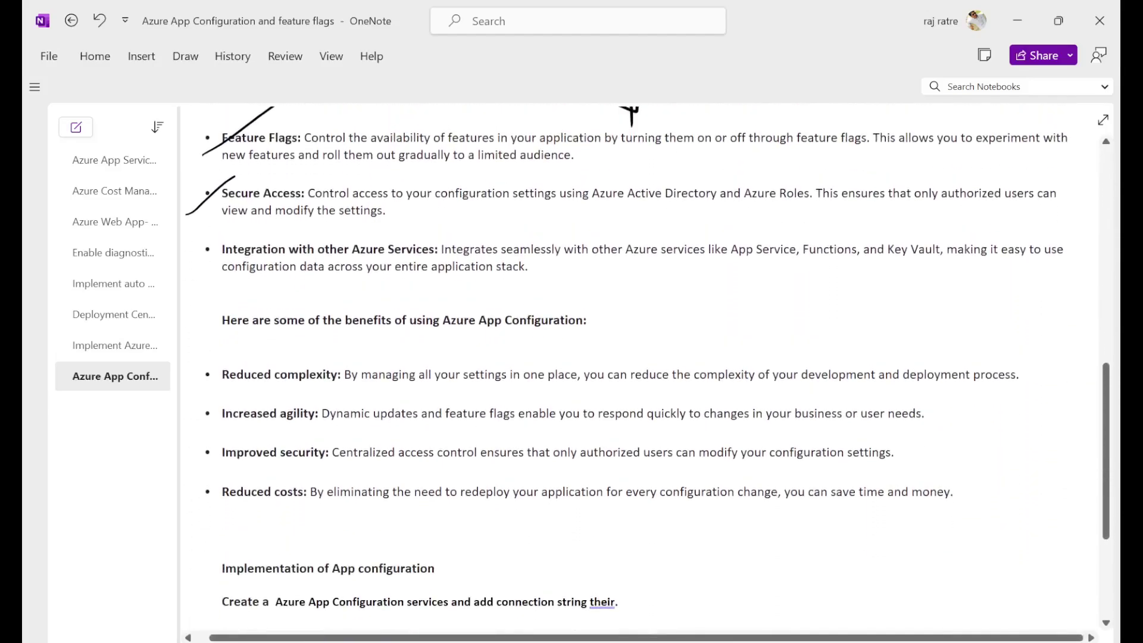
pyautogui.moveTo(296, 268); pyautogui.dragTo(365, 195)
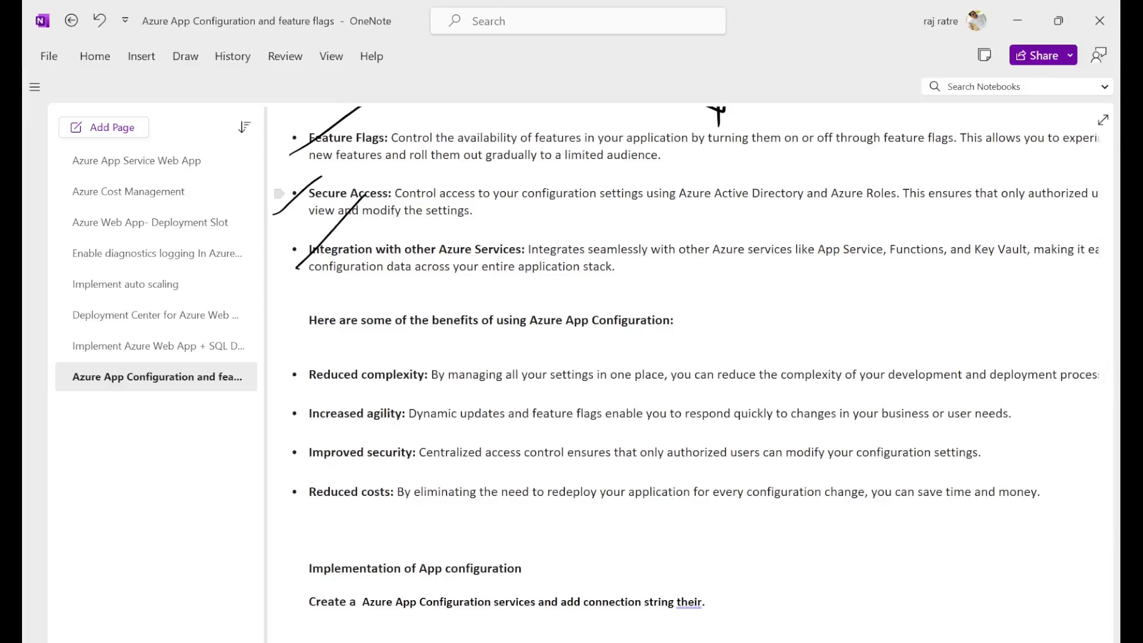
pyautogui.scroll(-3, 691, 369)
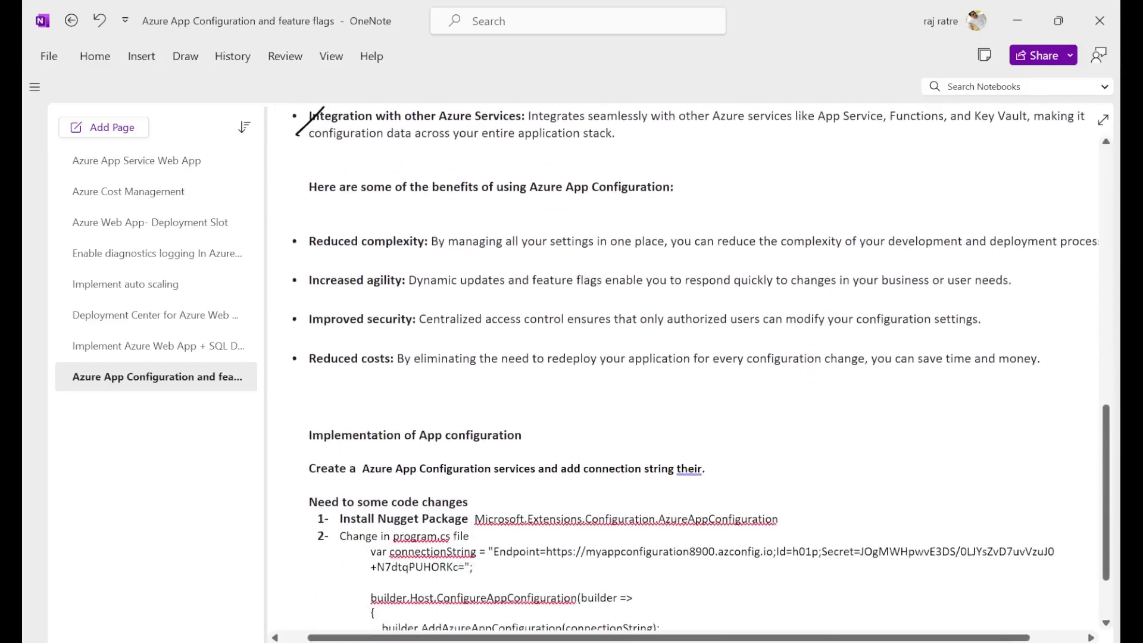
pyautogui.scroll(1, 691, 369)
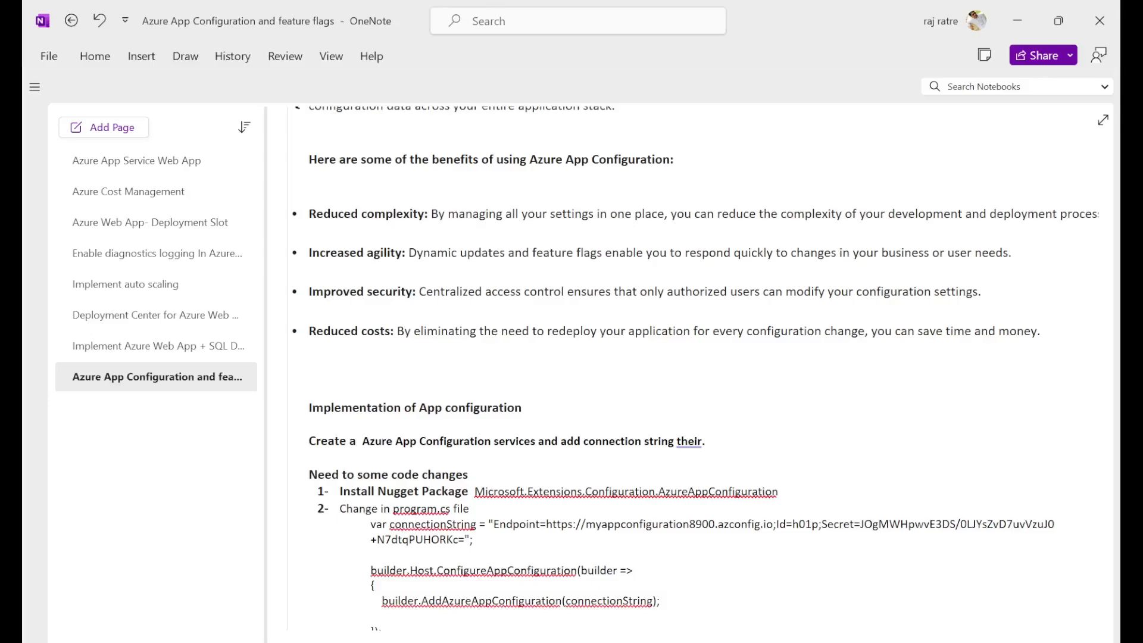
pyautogui.moveTo(337, 267)
pyautogui.mouseDown()
pyautogui.moveTo(294, 307)
pyautogui.moveTo(310, 310)
pyautogui.mouseUp()
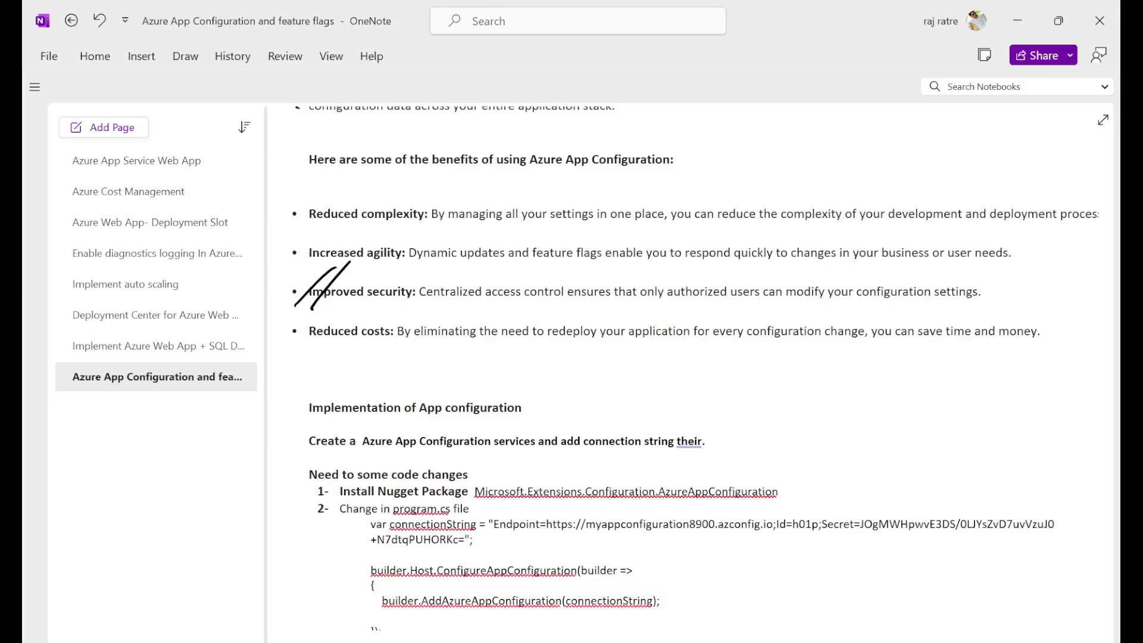
# Ink a stroke on the line about creating Azure App Configuration services in the Implementation of App configuration section
pyautogui.scroll(-5, 690, 369)
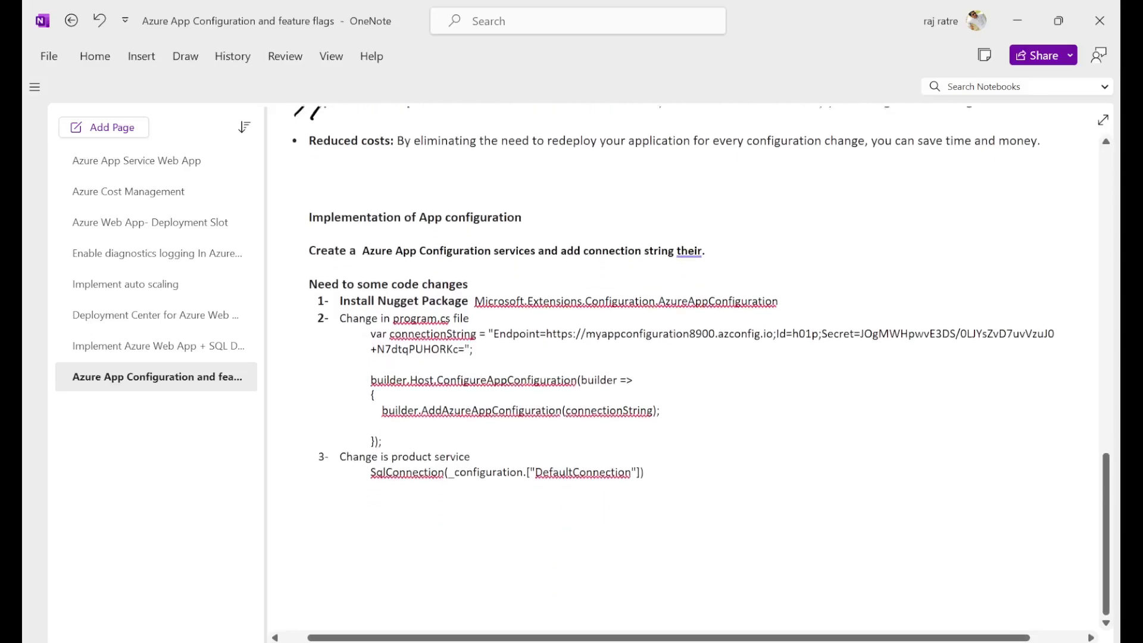
pyautogui.scroll(1, 691, 369)
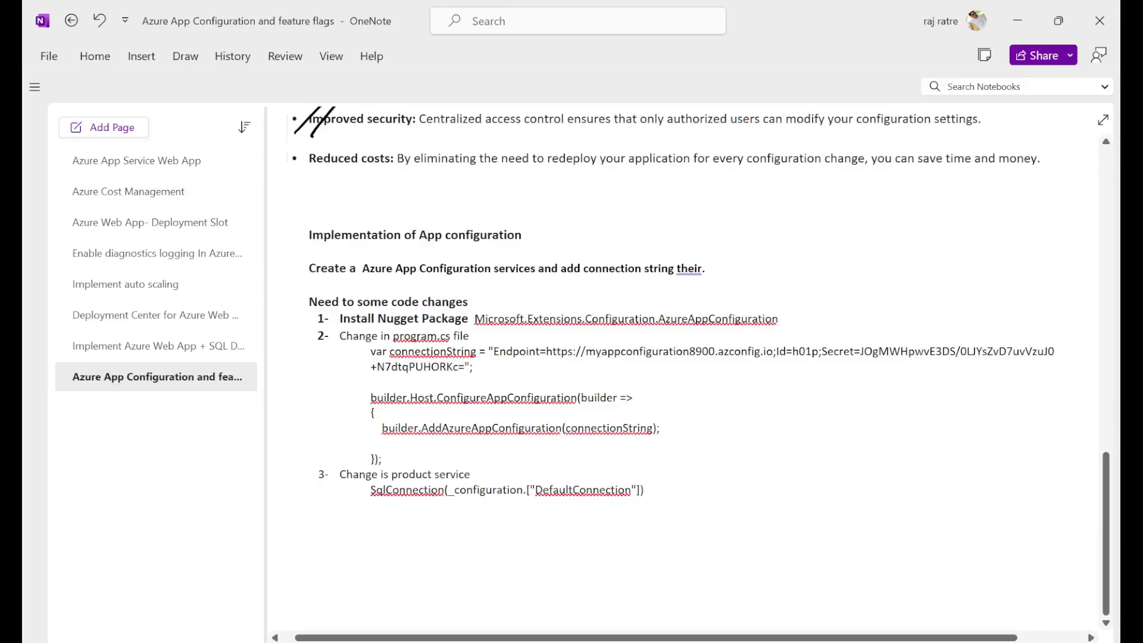
pyautogui.moveTo(416, 243); pyautogui.dragTo(296, 281)
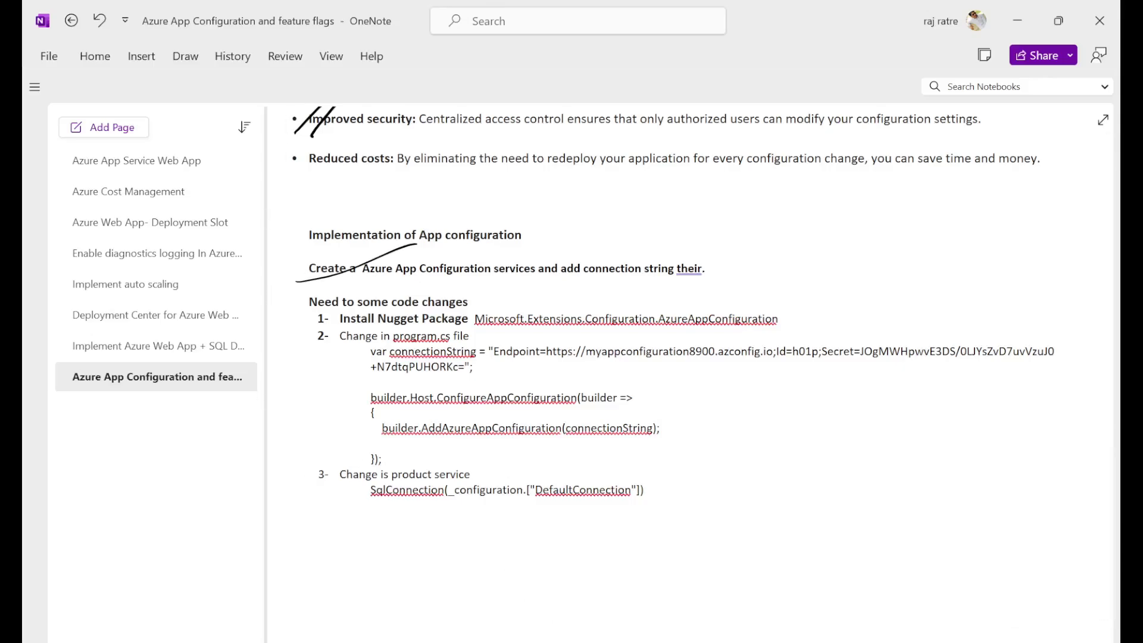
# In the Azure portal browser window, open the Configuration settings of webapp8900 and examine its connection strings
pyautogui.hotkey('alt', 'Tab')
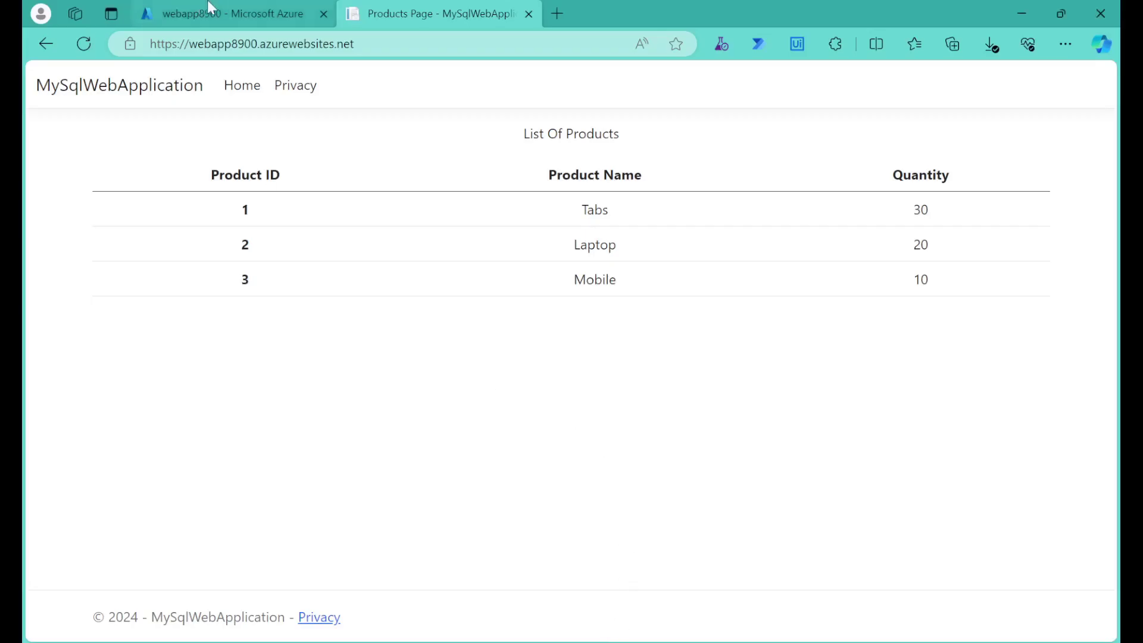
pyautogui.click(223, 13)
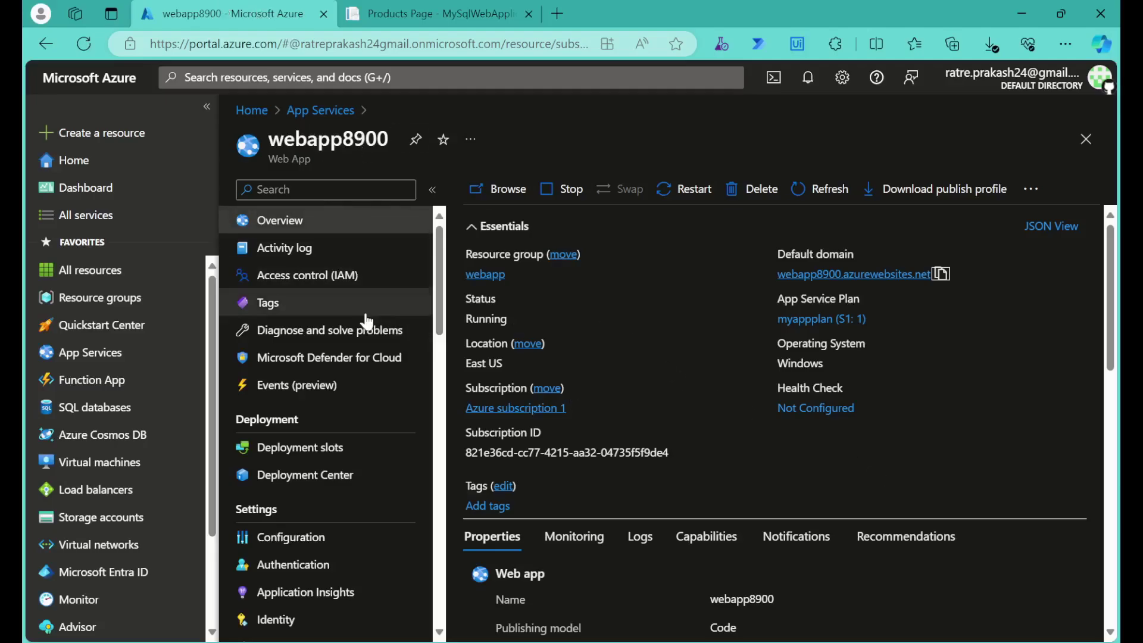
pyautogui.scroll(-2, 399, 400)
pyautogui.click(295, 408)
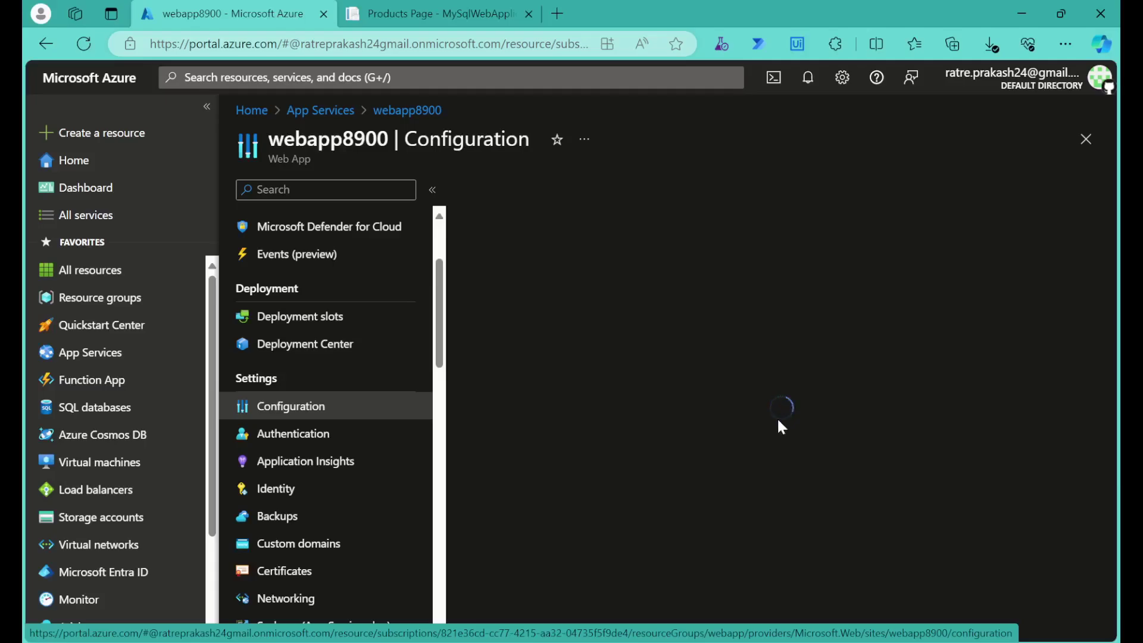
pyautogui.scroll(-2, 779, 426)
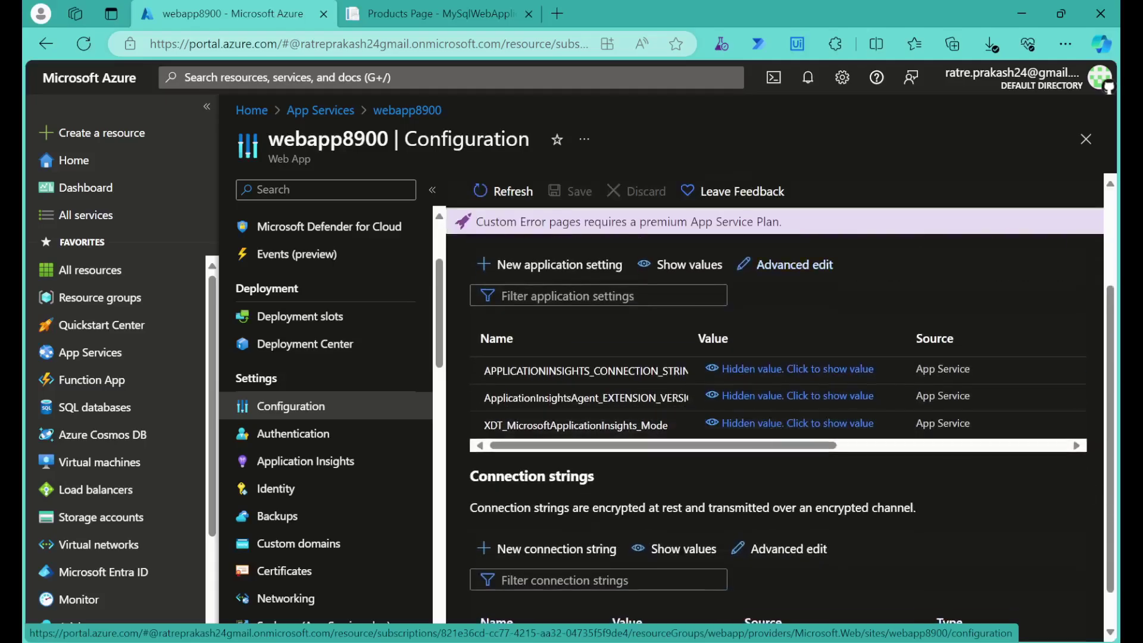
pyautogui.scroll(-1, 526, 624)
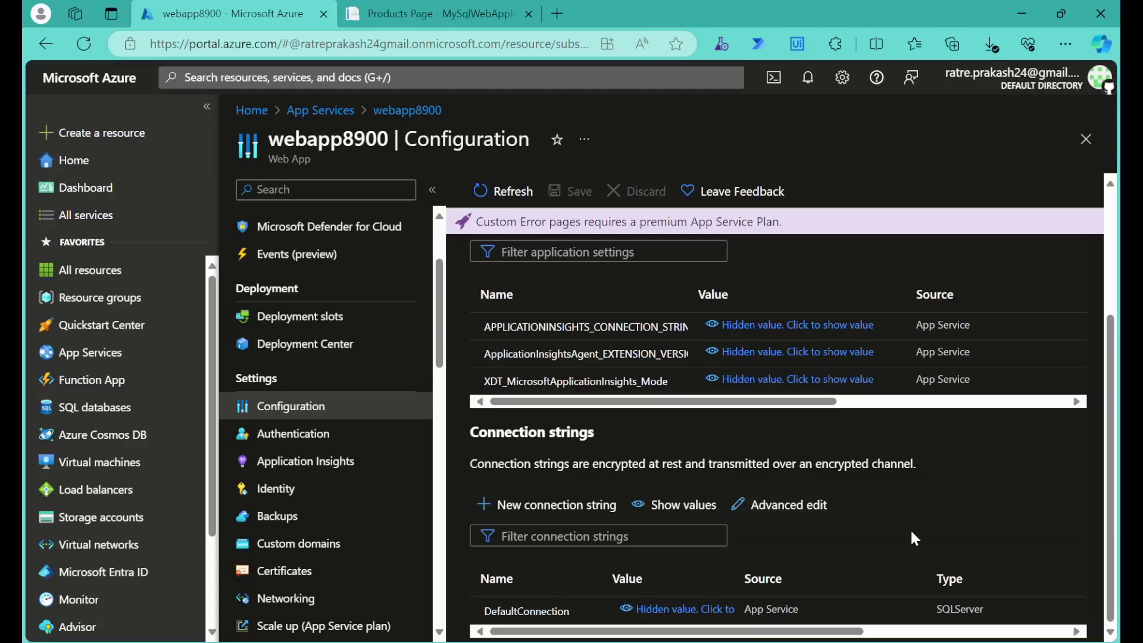
# Return to the OneNote page and add pen marks above the line about adding a connection string to Azure App Configuration
pyautogui.moveTo(626, 642)
pyautogui.click(624, 571)
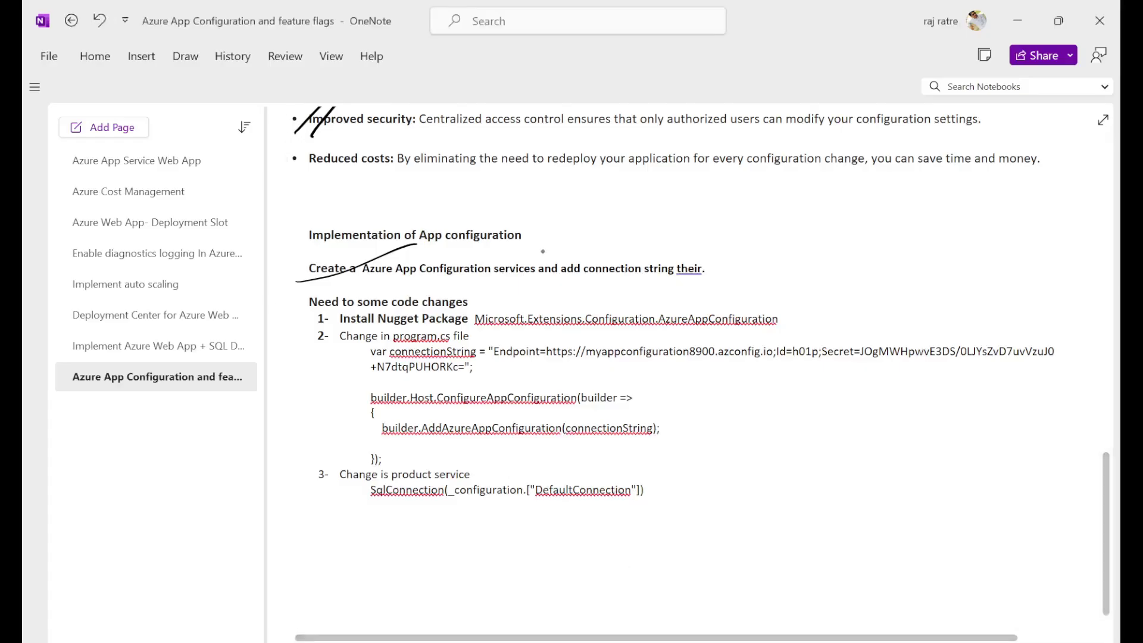
pyautogui.moveTo(535, 262); pyautogui.dragTo(577, 235)
pyautogui.moveTo(549, 260); pyautogui.dragTo(606, 222)
pyautogui.moveTo(485, 237); pyautogui.dragTo(489, 249)
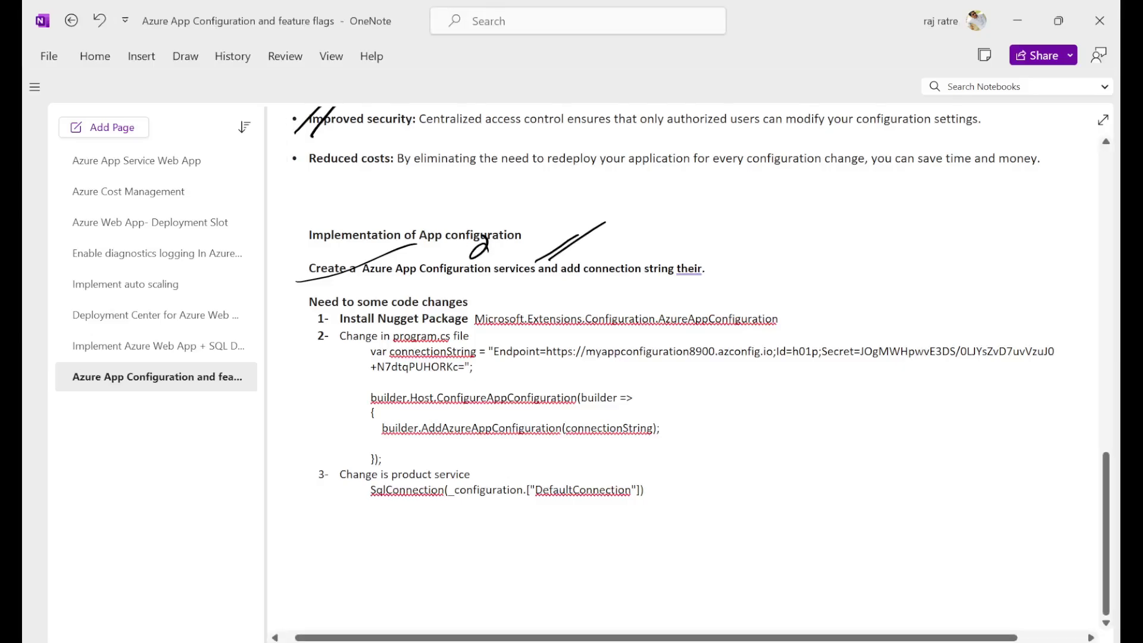
# Handwrite a short note beside the connection string line and the Microsoft.Extensions.Configuration.AzureAppConfiguration package name
pyautogui.moveTo(741, 245)
pyautogui.mouseDown()
pyautogui.moveTo(789, 300)
pyautogui.moveTo(813, 257)
pyautogui.mouseUp()
pyautogui.moveTo(753, 296); pyautogui.dragTo(787, 288)
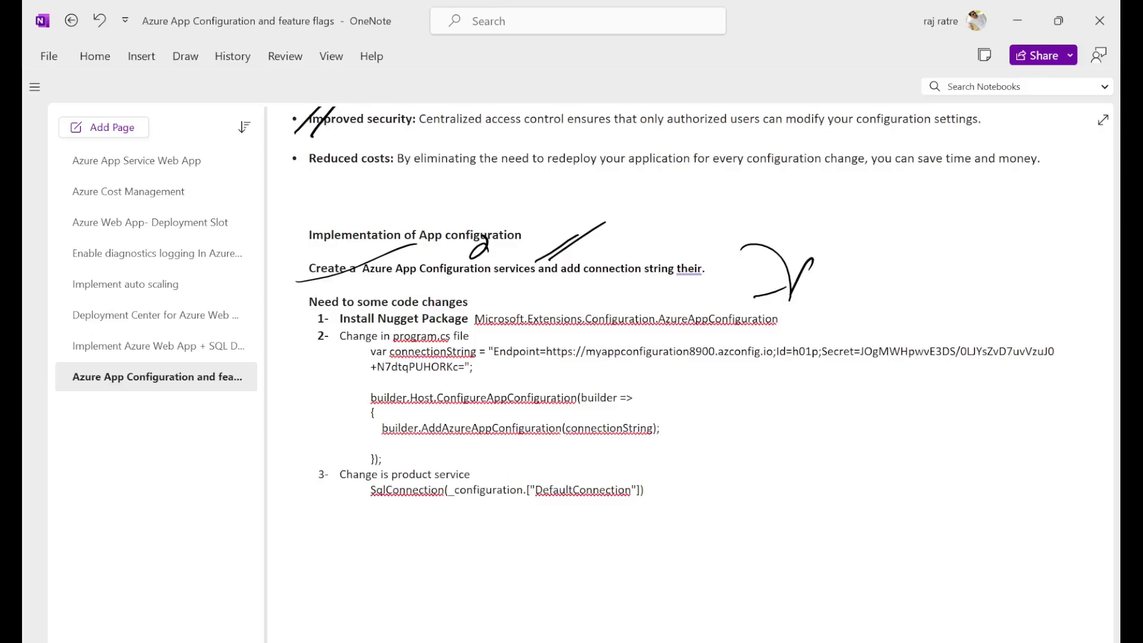
pyautogui.moveTo(848, 275)
pyautogui.mouseDown()
pyautogui.moveTo(828, 281)
pyautogui.moveTo(867, 318)
pyautogui.mouseUp()
pyautogui.moveTo(860, 285); pyautogui.dragTo(884, 318)
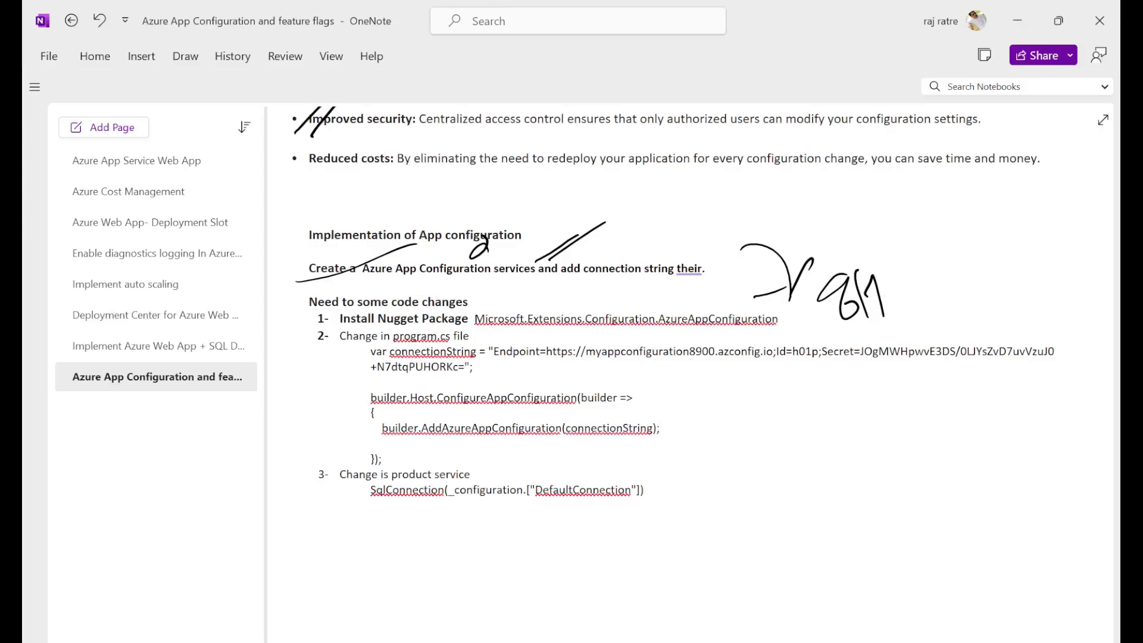
pyautogui.moveTo(782, 326); pyautogui.dragTo(818, 291)
pyautogui.moveTo(916, 250)
pyautogui.mouseDown()
pyautogui.moveTo(904, 298)
pyautogui.moveTo(937, 275)
pyautogui.mouseUp()
pyautogui.moveTo(926, 263)
pyautogui.mouseDown()
pyautogui.moveTo(981, 275)
pyautogui.moveTo(1035, 219)
pyautogui.mouseUp()
pyautogui.moveTo(926, 262); pyautogui.dragTo(945, 252)
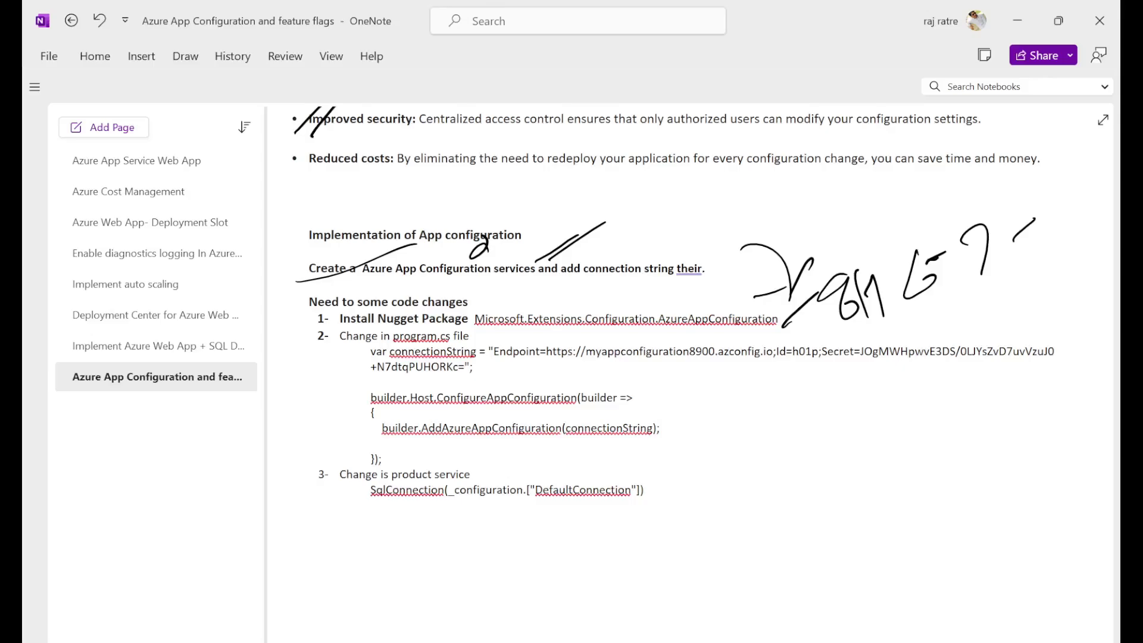
# Ink marks on the NuGet package, the program.cs change, its connection string, and the ConfigureAppConfiguration and AddAzureAppConfiguration lines
pyautogui.moveTo(738, 337); pyautogui.dragTo(770, 319)
pyautogui.moveTo(322, 369); pyautogui.dragTo(381, 328)
pyautogui.moveTo(503, 337)
pyautogui.mouseDown()
pyautogui.moveTo(509, 370)
pyautogui.moveTo(447, 388)
pyautogui.mouseUp()
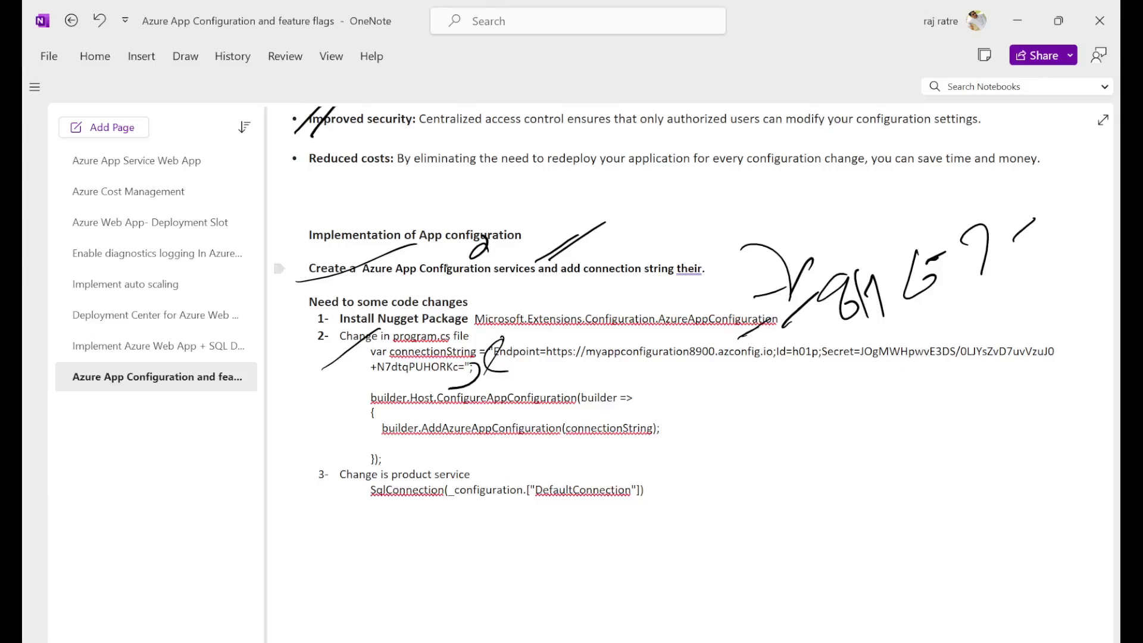
pyautogui.moveTo(419, 275); pyautogui.dragTo(459, 239)
pyautogui.moveTo(650, 393); pyautogui.dragTo(679, 376)
pyautogui.moveTo(653, 449); pyautogui.dragTo(698, 419)
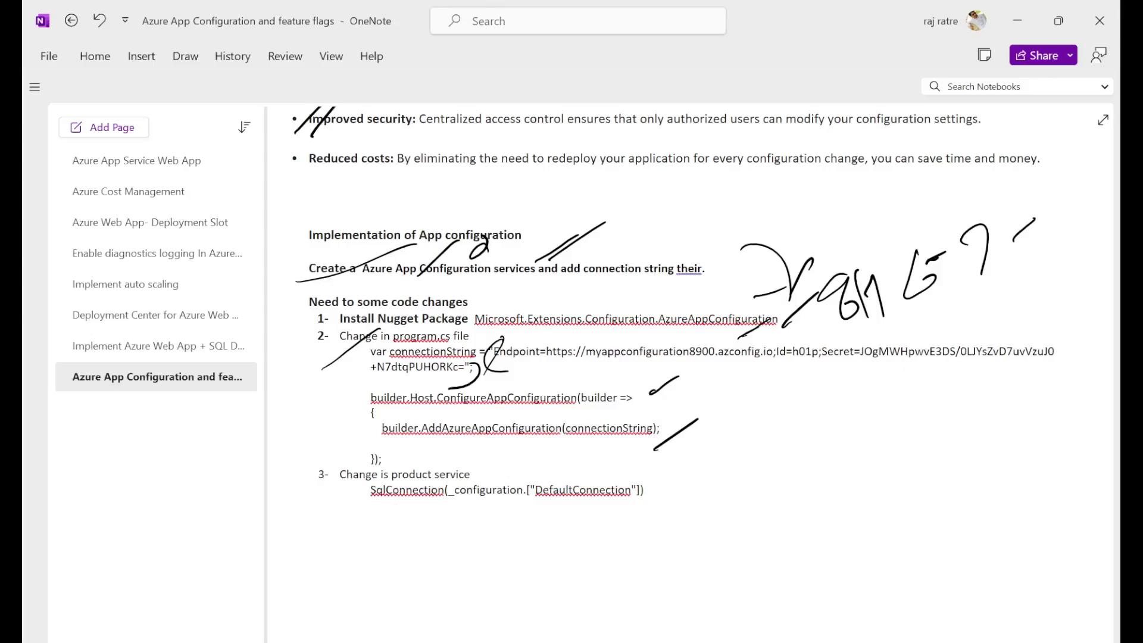
# Handwrite "APP config - WebAPP" beside the AddAzureAppConfiguration code and add ink marks there and on the DefaultConnection line
pyautogui.moveTo(659, 480); pyautogui.dragTo(720, 432)
pyautogui.moveTo(736, 487)
pyautogui.mouseDown()
pyautogui.moveTo(763, 476)
pyautogui.moveTo(753, 453)
pyautogui.mouseUp()
pyautogui.moveTo(774, 444)
pyautogui.mouseDown()
pyautogui.moveTo(768, 478)
pyautogui.moveTo(777, 458)
pyautogui.mouseUp()
pyautogui.moveTo(798, 429)
pyautogui.mouseDown()
pyautogui.moveTo(803, 461)
pyautogui.moveTo(856, 414)
pyautogui.mouseUp()
pyautogui.moveTo(792, 483)
pyautogui.mouseDown()
pyautogui.moveTo(774, 527)
pyautogui.moveTo(842, 470)
pyautogui.moveTo(836, 484)
pyautogui.mouseUp()
pyautogui.moveTo(833, 467); pyautogui.dragTo(820, 506)
pyautogui.moveTo(861, 450)
pyautogui.mouseDown()
pyautogui.moveTo(873, 441)
pyautogui.moveTo(895, 476)
pyautogui.moveTo(972, 417)
pyautogui.moveTo(995, 417)
pyautogui.moveTo(1004, 388)
pyautogui.moveTo(1036, 374)
pyautogui.mouseUp()
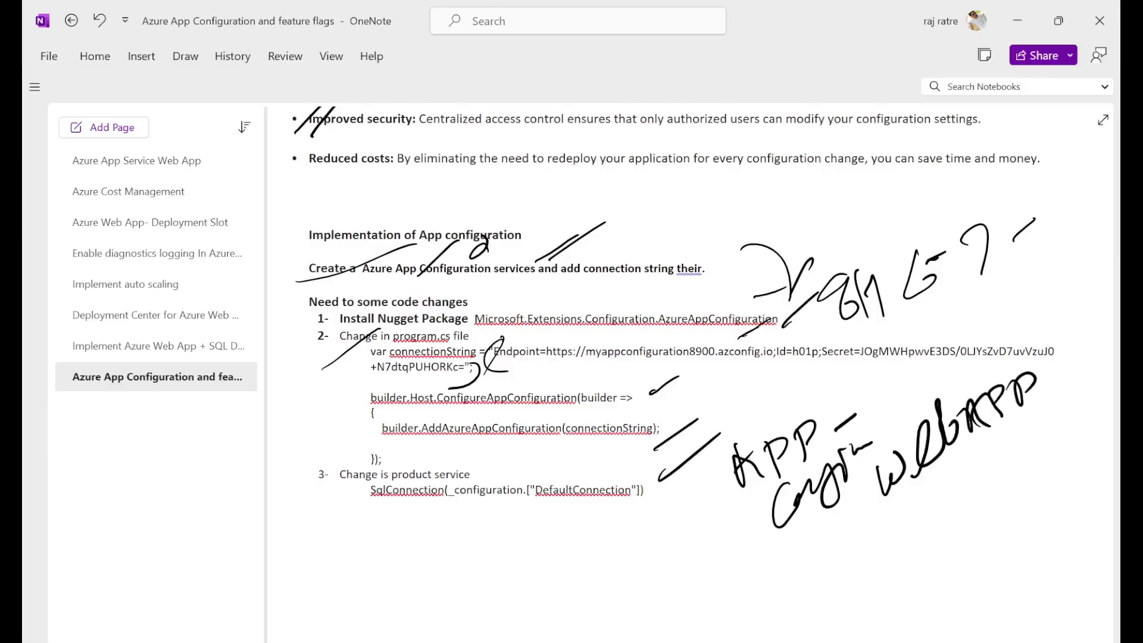
pyautogui.moveTo(694, 462); pyautogui.dragTo(737, 409)
pyautogui.moveTo(550, 511); pyautogui.dragTo(595, 480)
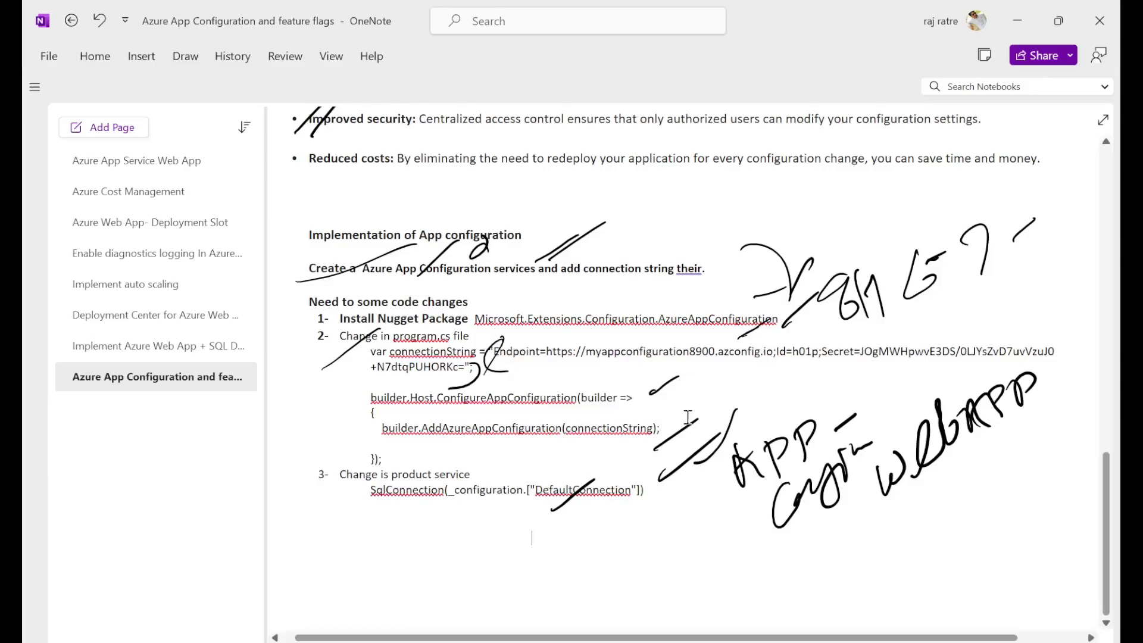
# Switch to Visual Studio, open ProductService.cs and examine the GetConnectionString("DefaultConnection") call in GetConnection, with Solution Explorer collapsed
pyautogui.hotkey('alt', 'Tab')
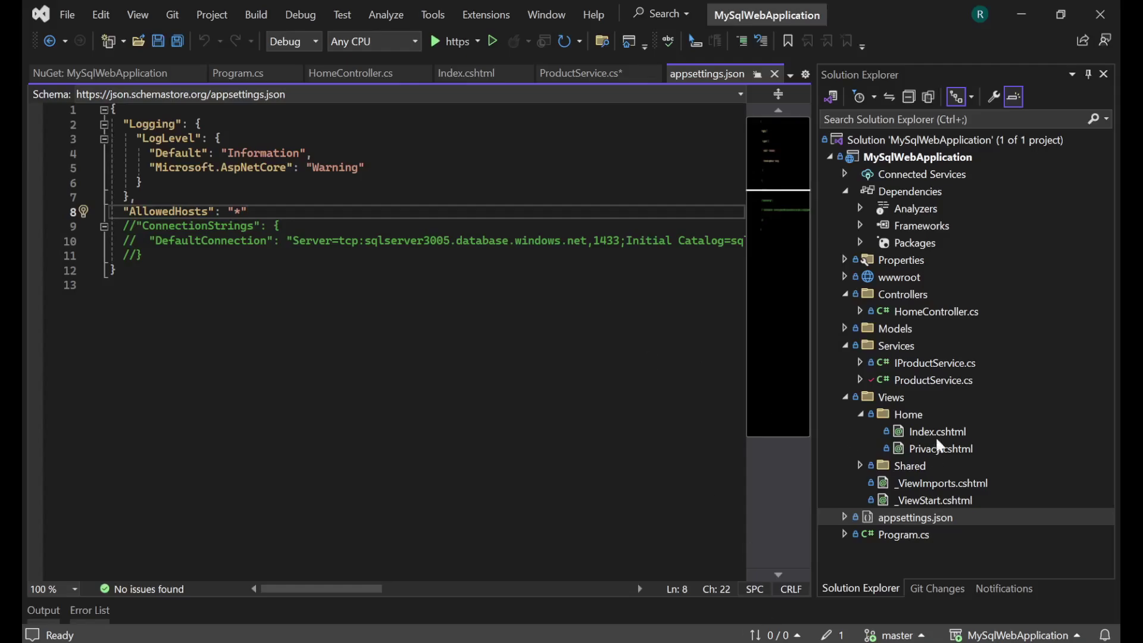
pyautogui.doubleClick(933, 379)
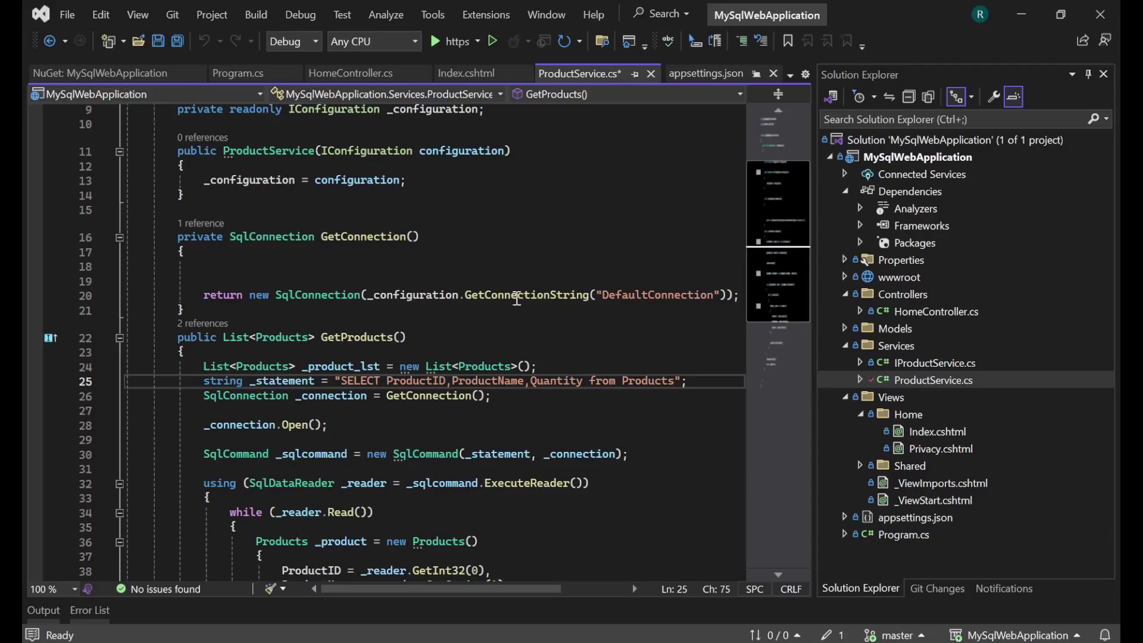
pyautogui.click(514, 296)
pyautogui.click(630, 296)
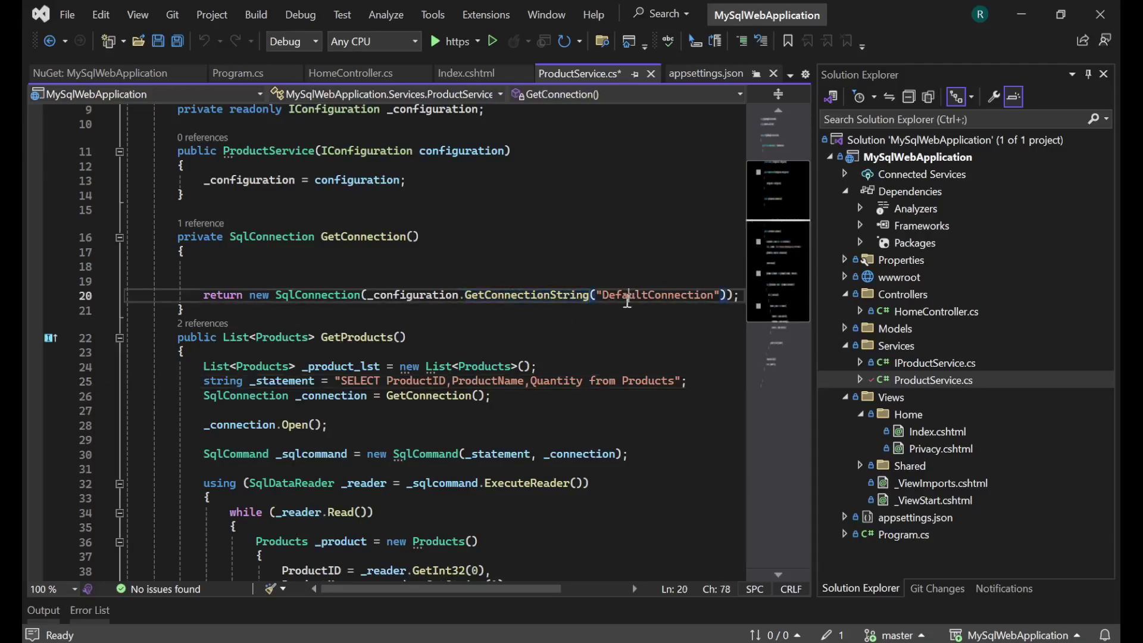
pyautogui.click(1088, 74)
pyautogui.click(656, 310)
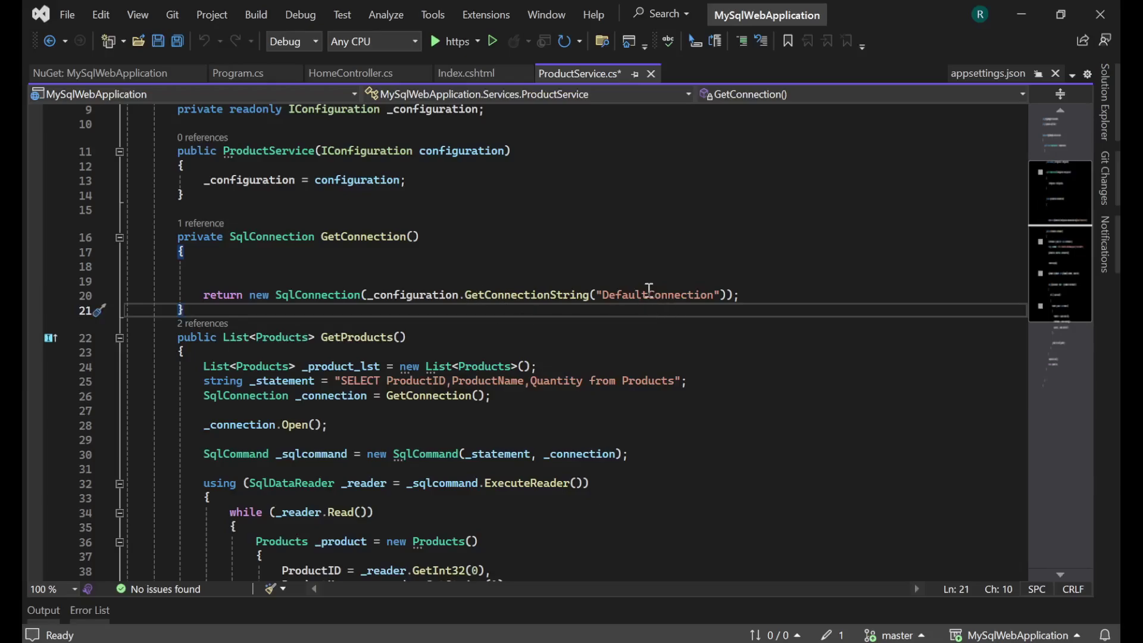
# Switch to the Azure portal in the browser, find the App Configuration service and start creating a new store
pyautogui.hotkey('alt', 'Tab')
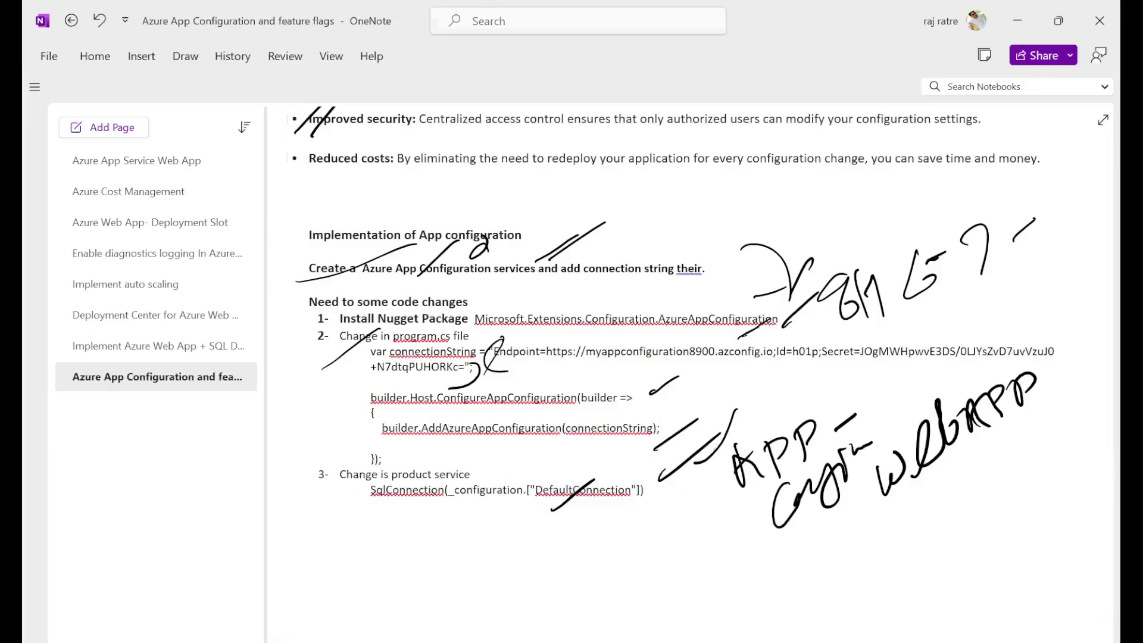
pyautogui.click(581, 620)
pyautogui.click(320, 110)
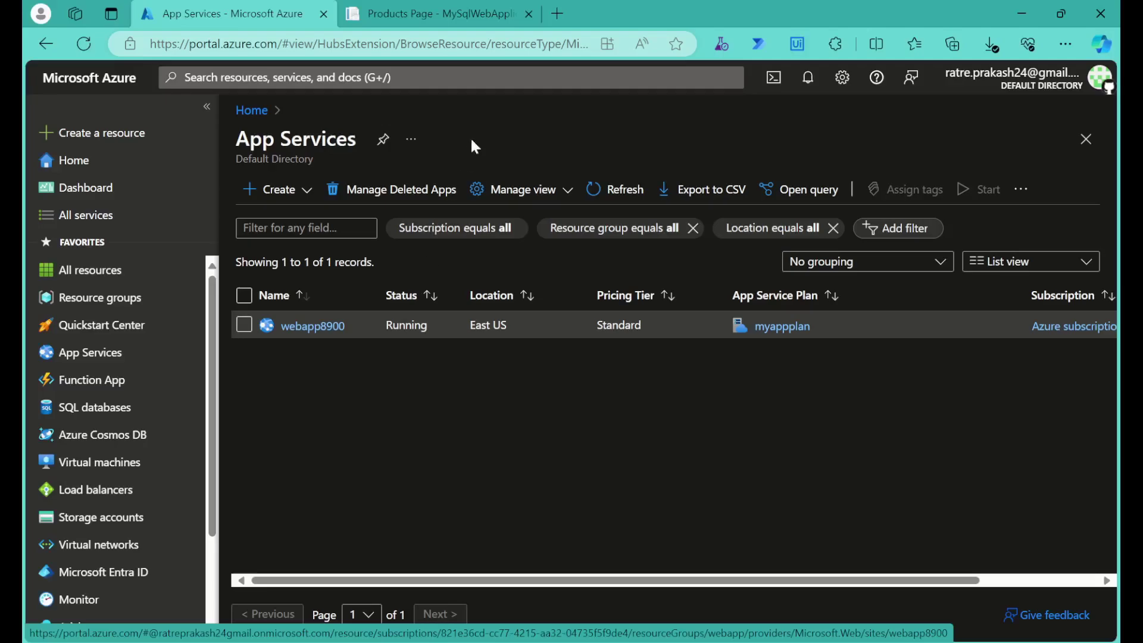
pyautogui.click(490, 75)
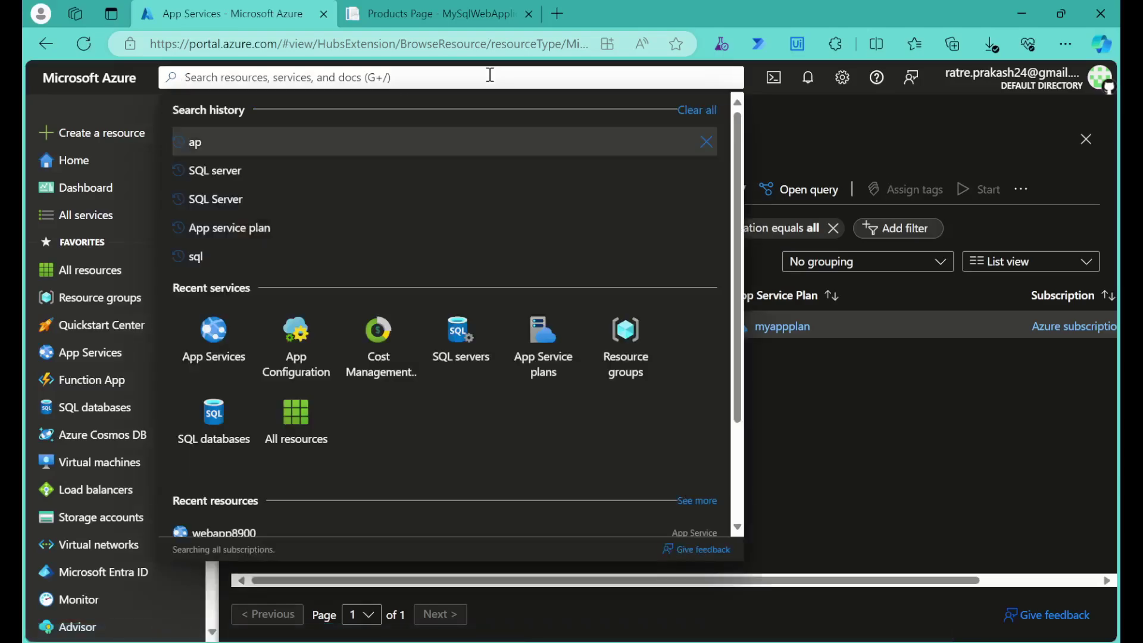
pyautogui.write('app')
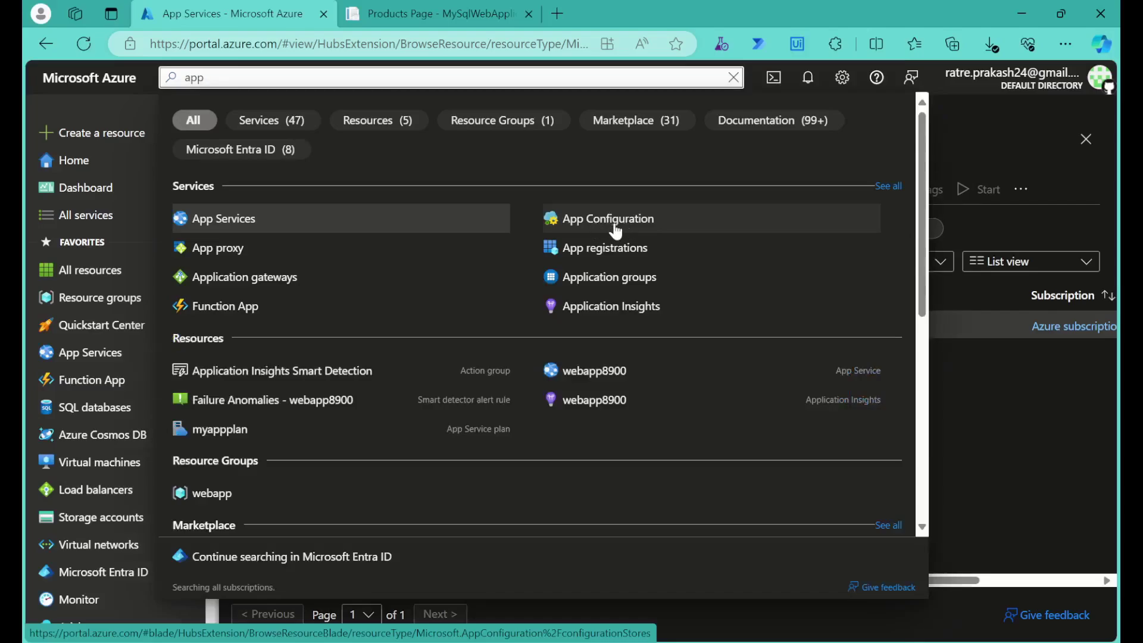
pyautogui.click(615, 230)
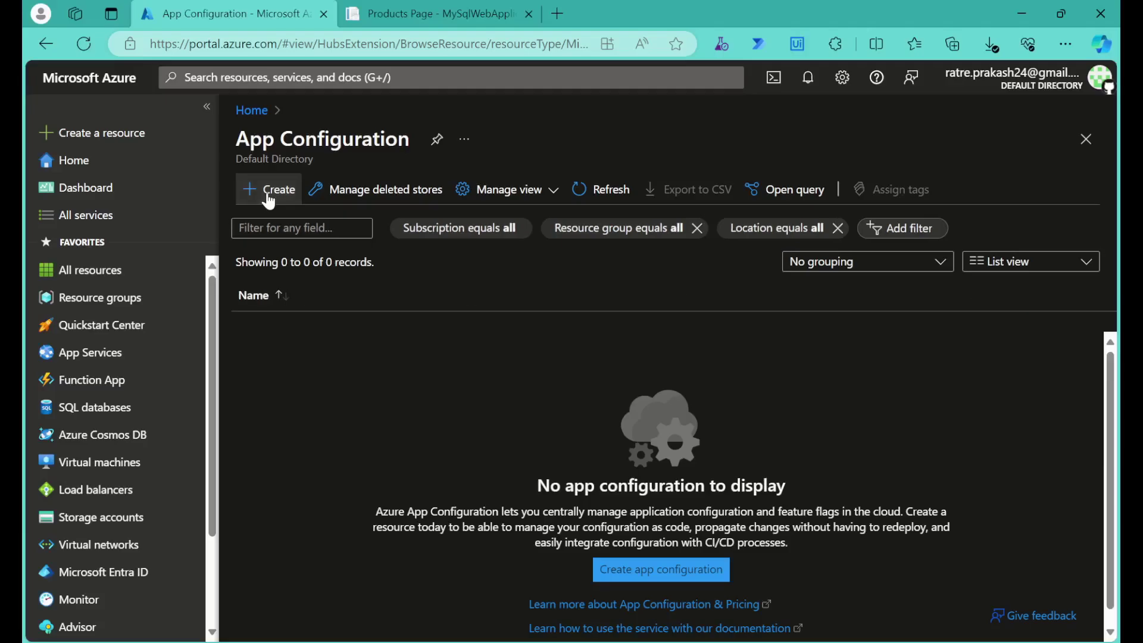
pyautogui.click(268, 190)
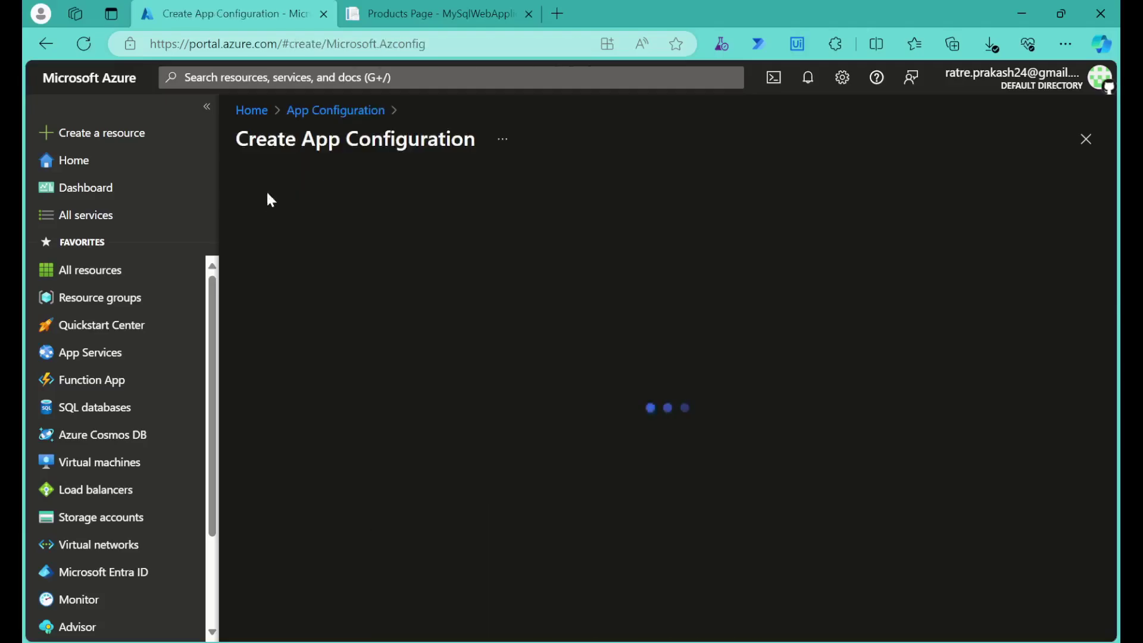
# Assign the new App Configuration store to the webapp resource group and name it appconfig8900
pyautogui.click(207, 107)
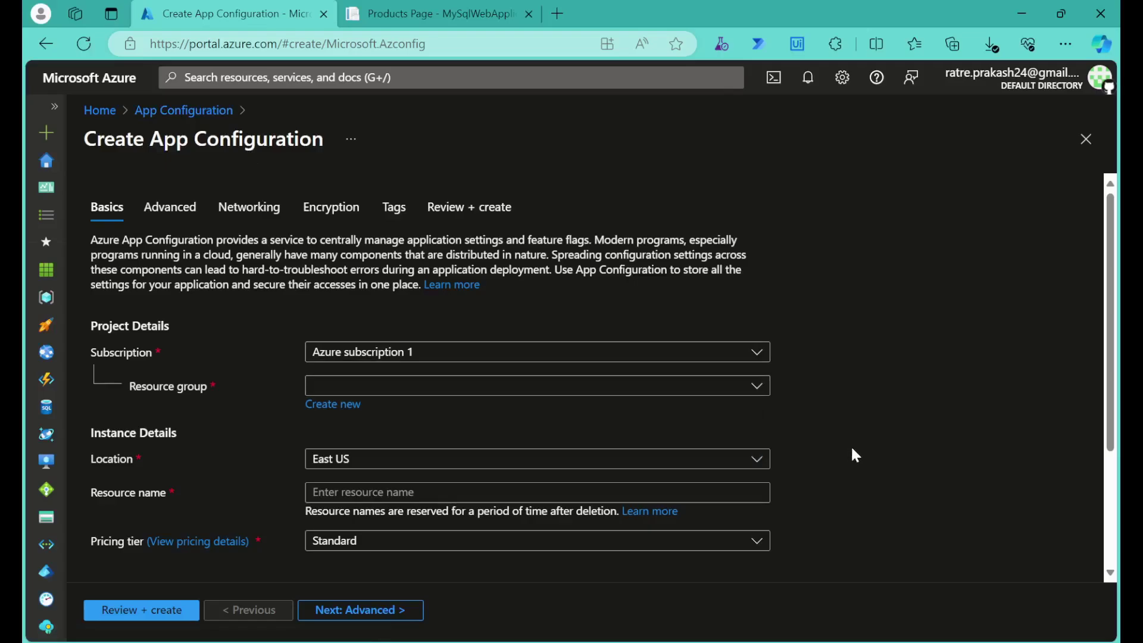
pyautogui.click(757, 387)
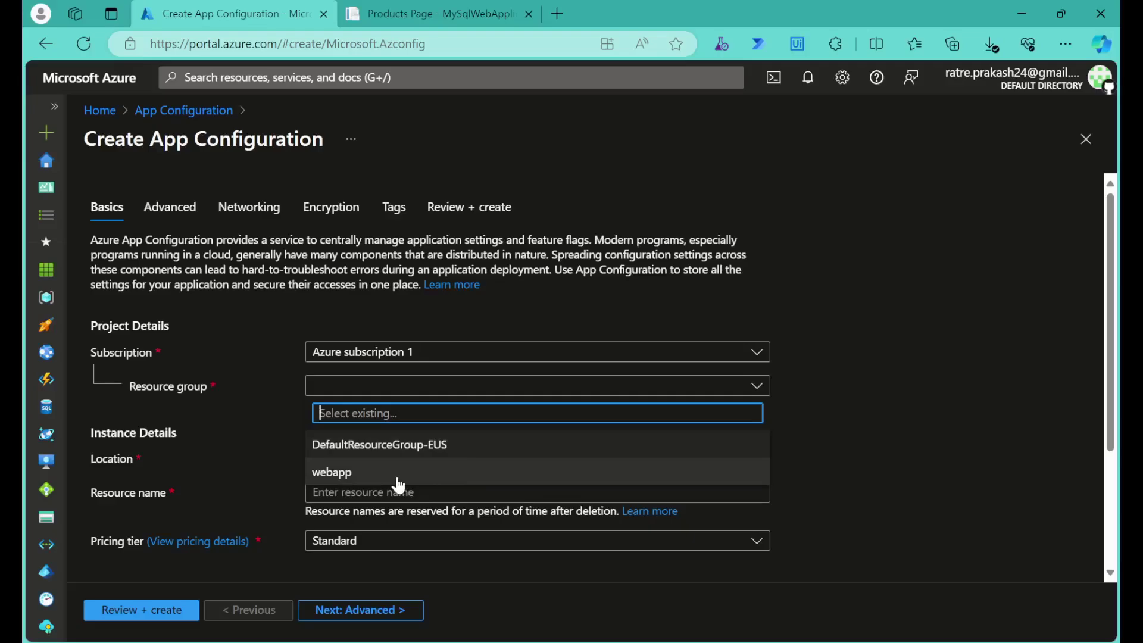
pyautogui.press('Escape')
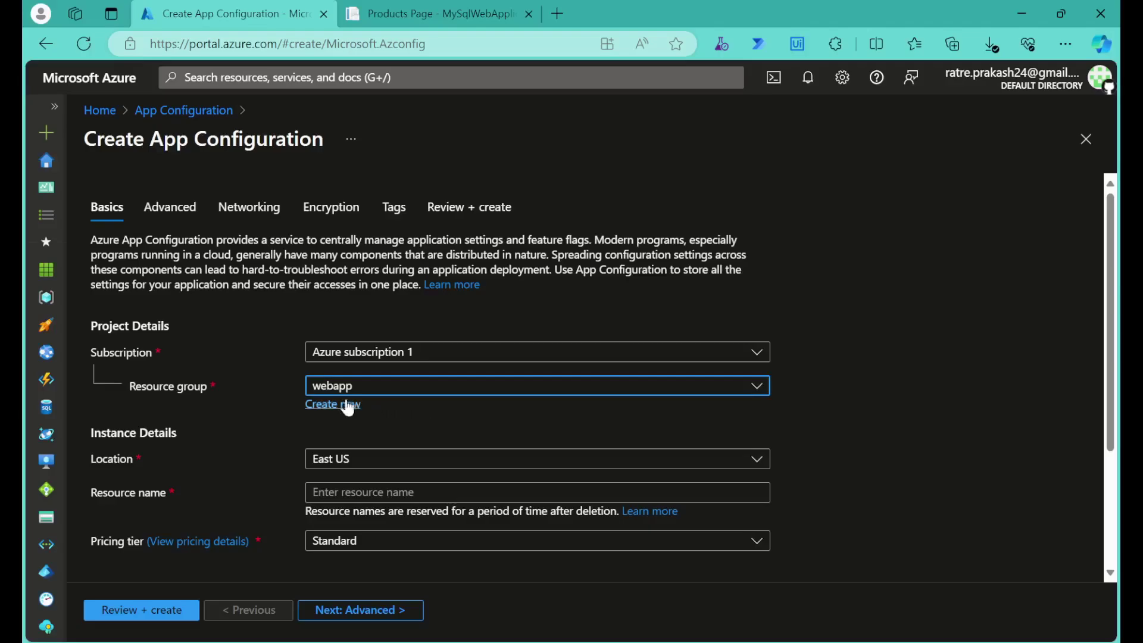
pyautogui.scroll(-1, 434, 413)
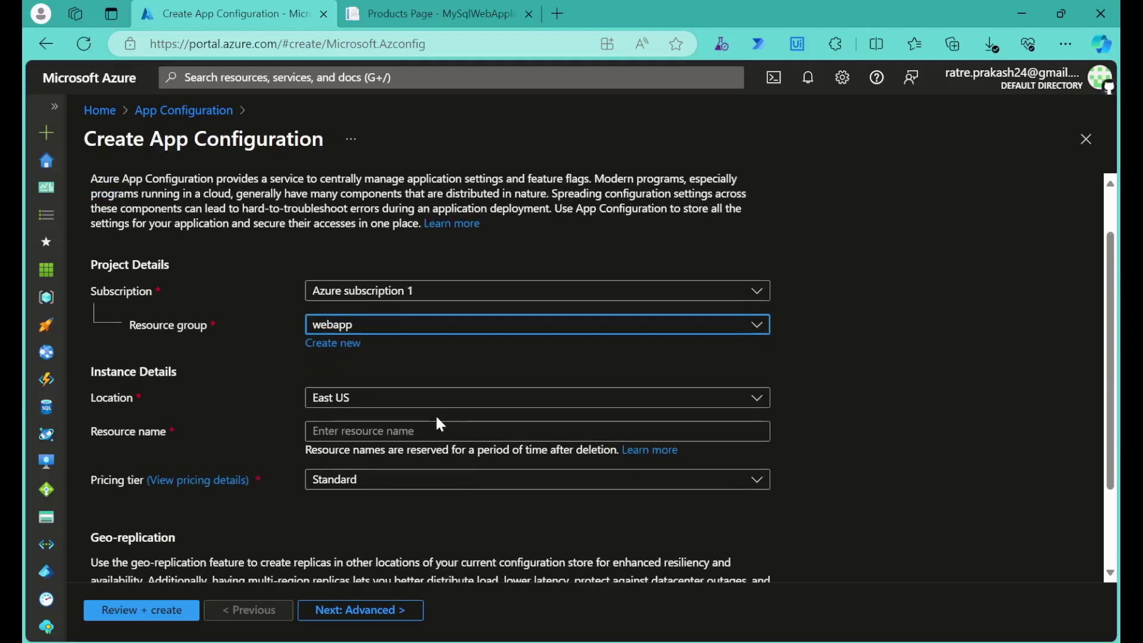
pyautogui.click(410, 430)
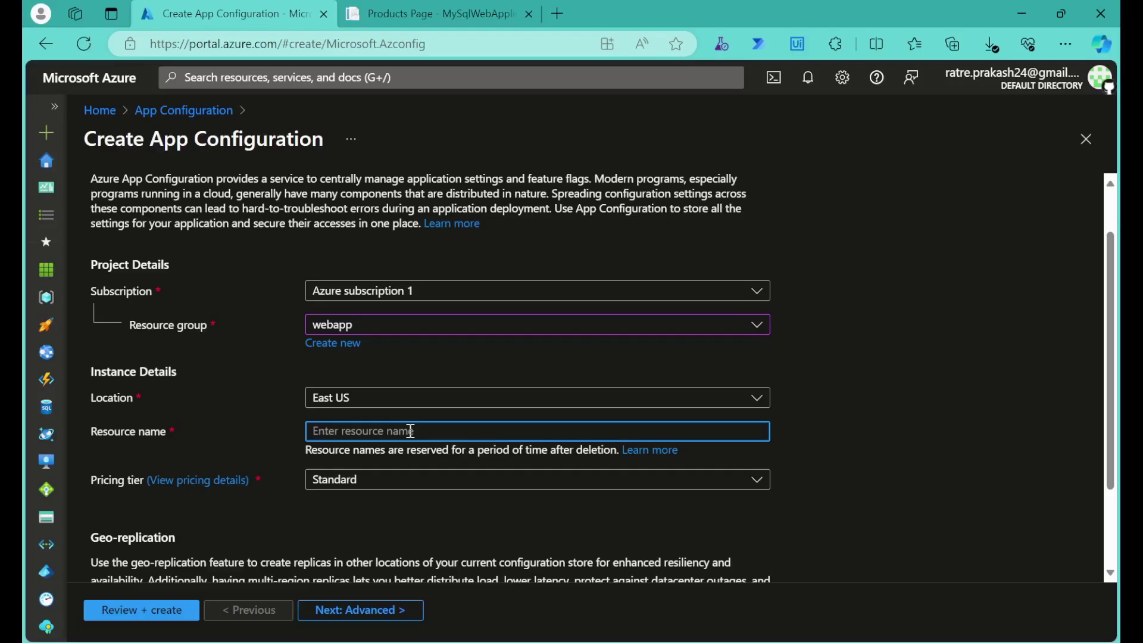
pyautogui.write('appconfig8900')
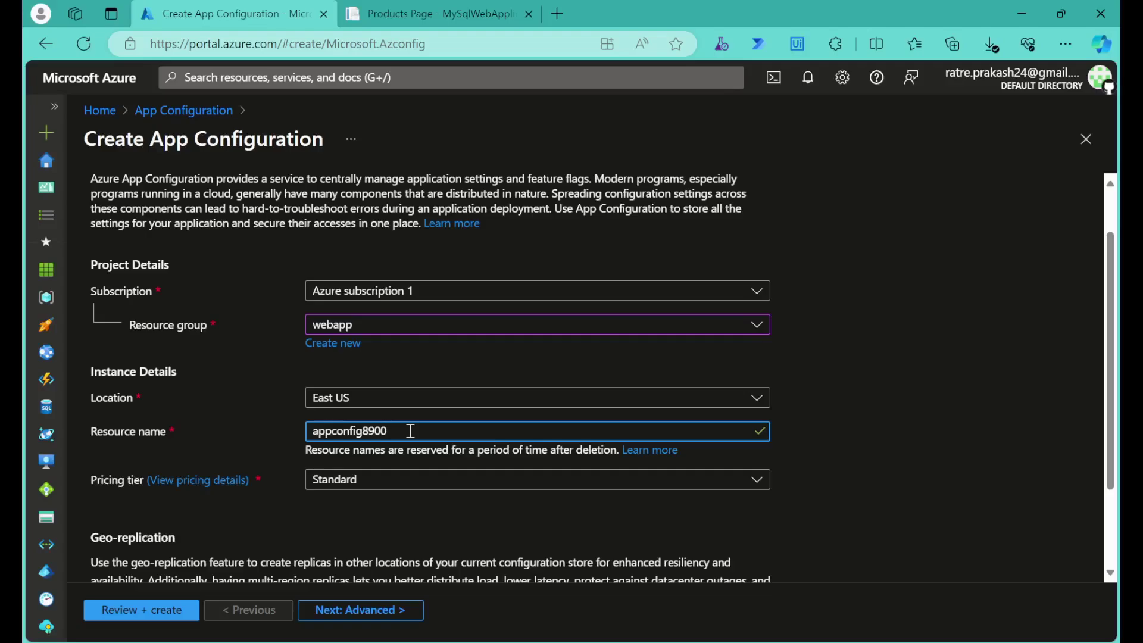
# Review the pricing tier choices and open the pricing details page to compare Free and Standard costs per store and replica
pyautogui.scroll(-2, 411, 431)
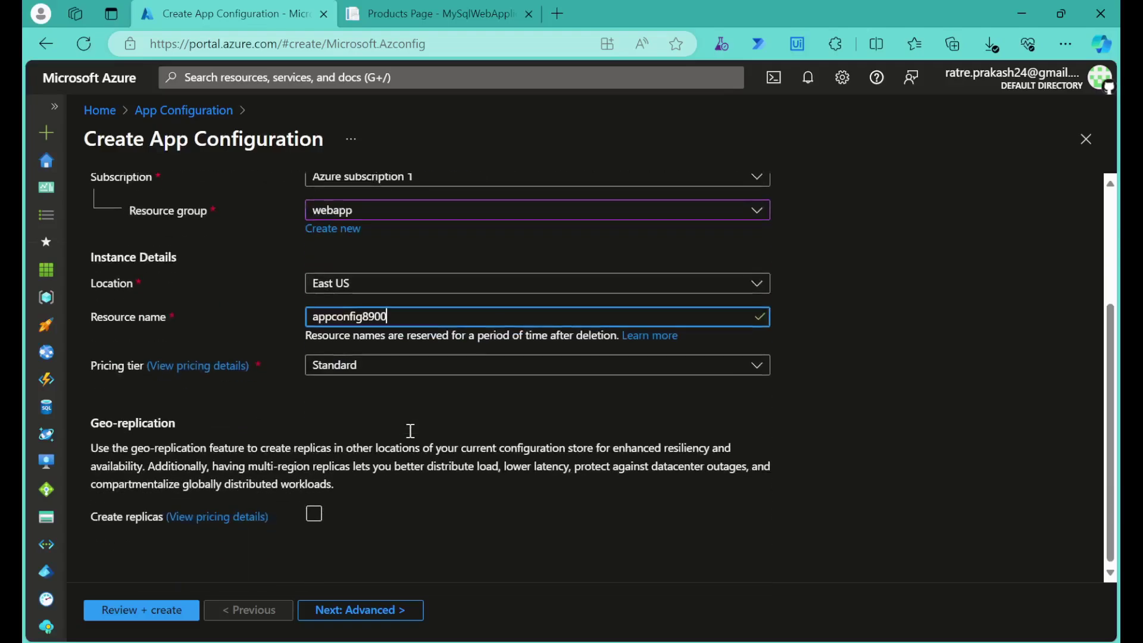
pyautogui.click(408, 371)
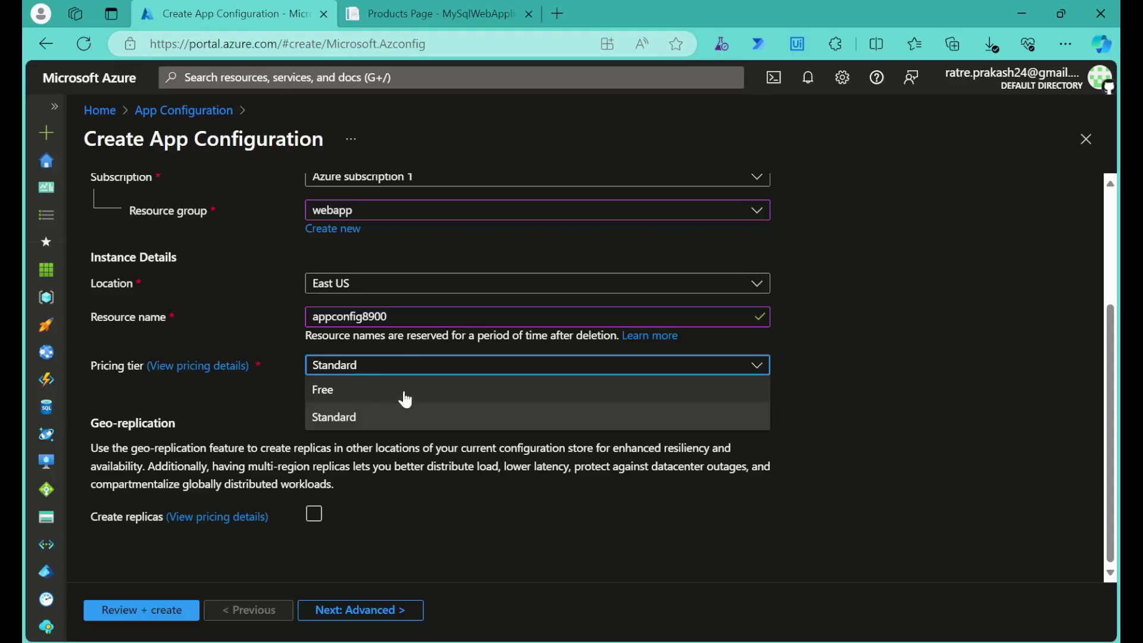
pyautogui.click(219, 369)
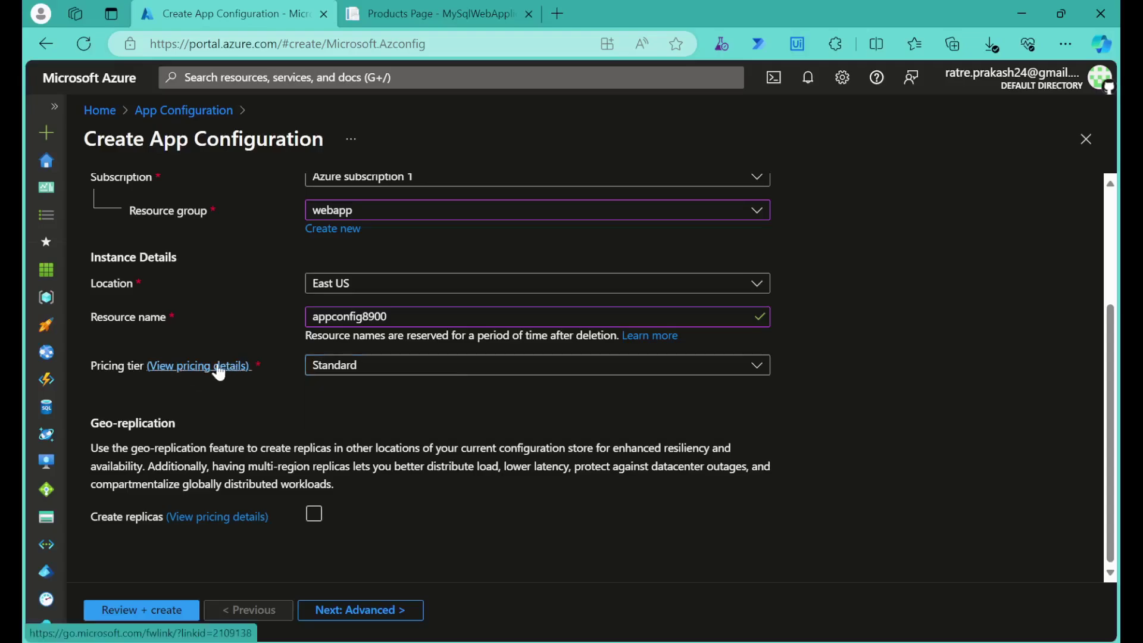
pyautogui.rightClick(219, 370)
pyautogui.click(280, 375)
pyautogui.click(434, 10)
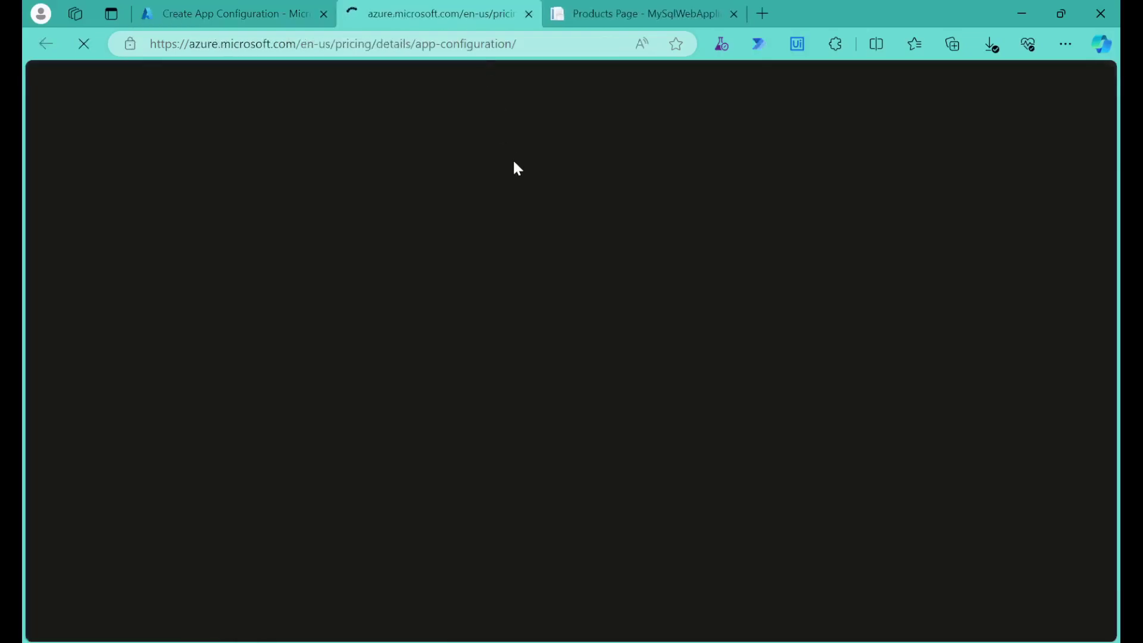
pyautogui.scroll(-15, 752, 257)
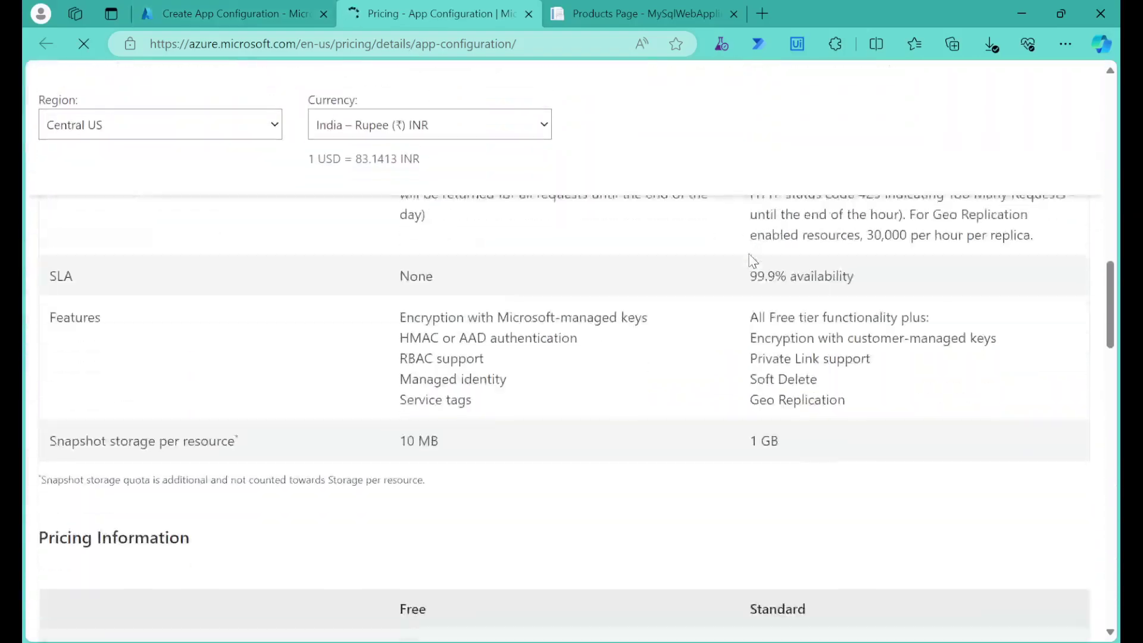
pyautogui.scroll(-5, 751, 260)
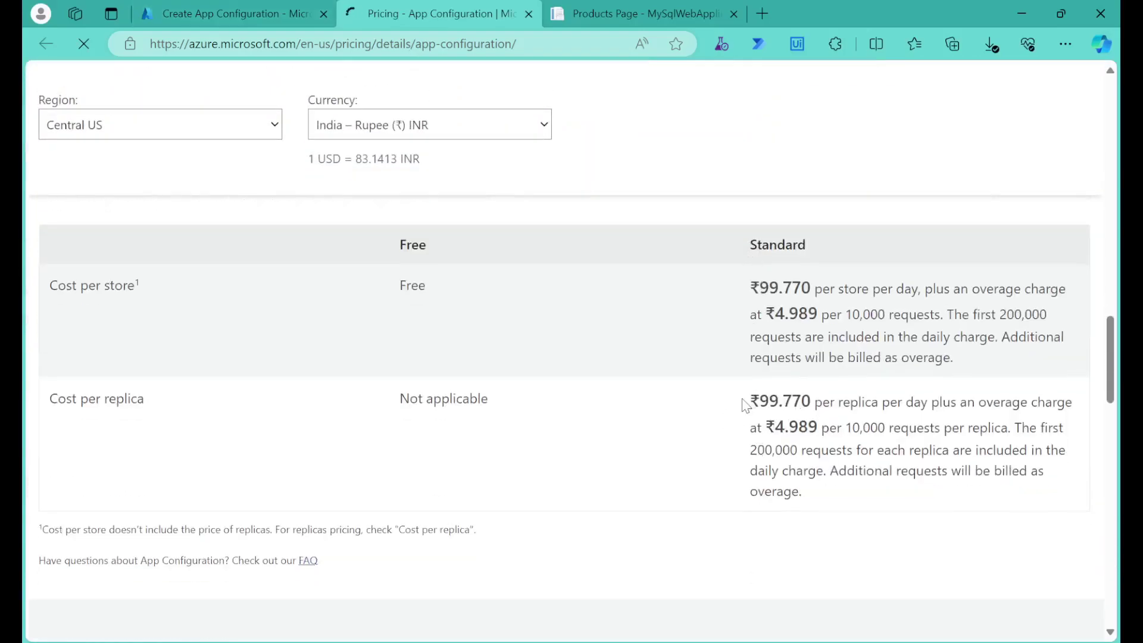
pyautogui.moveTo(744, 404); pyautogui.dragTo(812, 428)
pyautogui.click(745, 365)
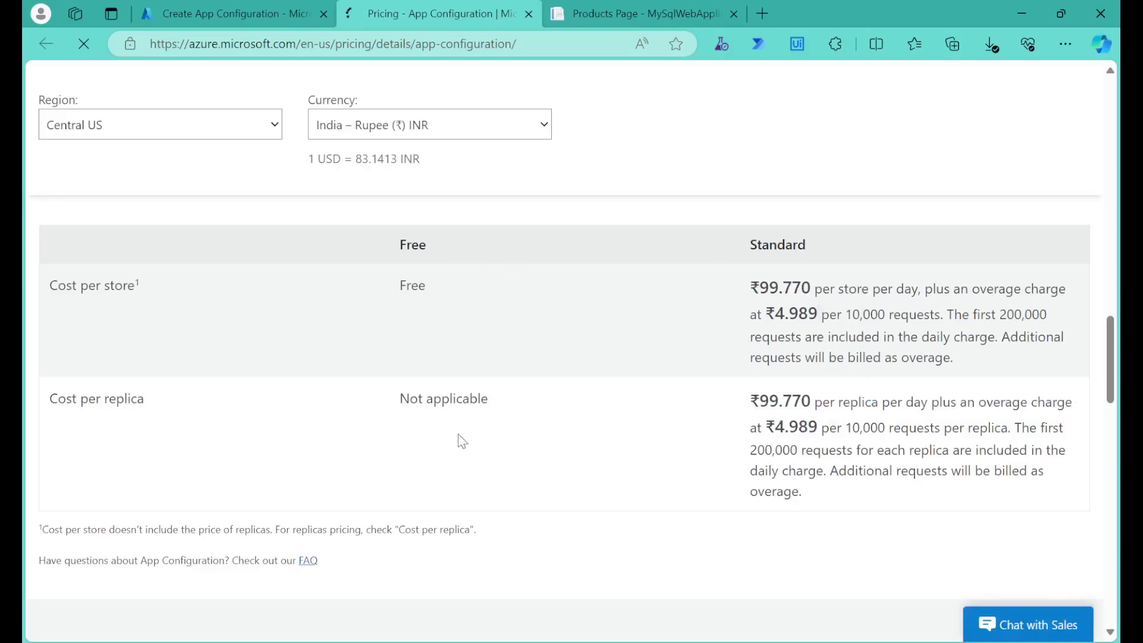
# Return to the App Configuration creation form and set the pricing tier to Free
pyautogui.click(265, 13)
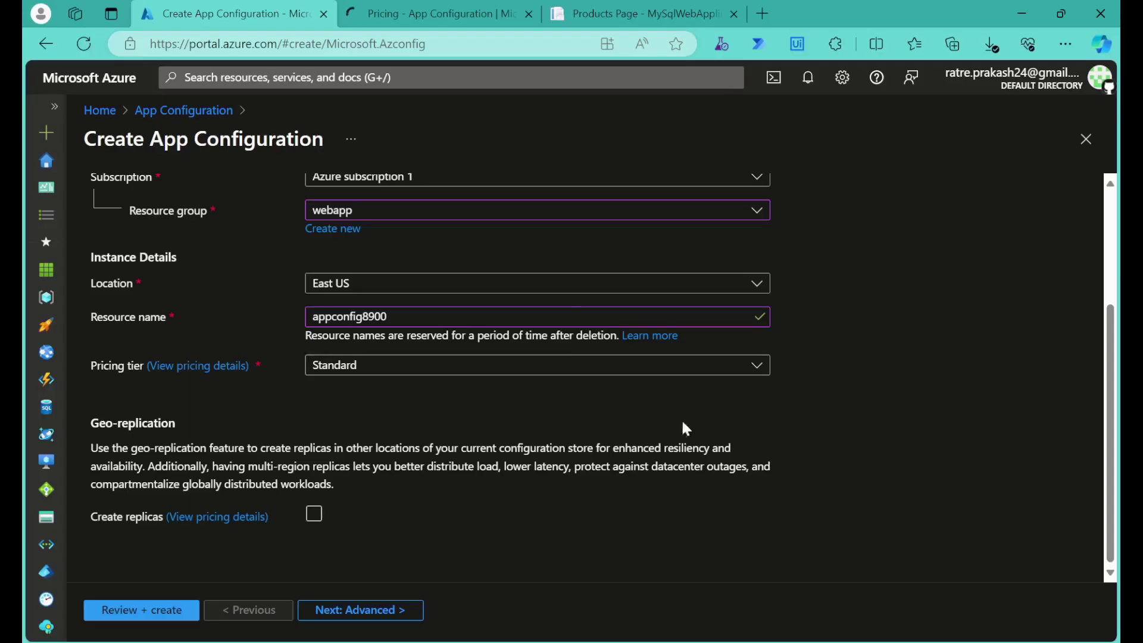
pyautogui.click(510, 367)
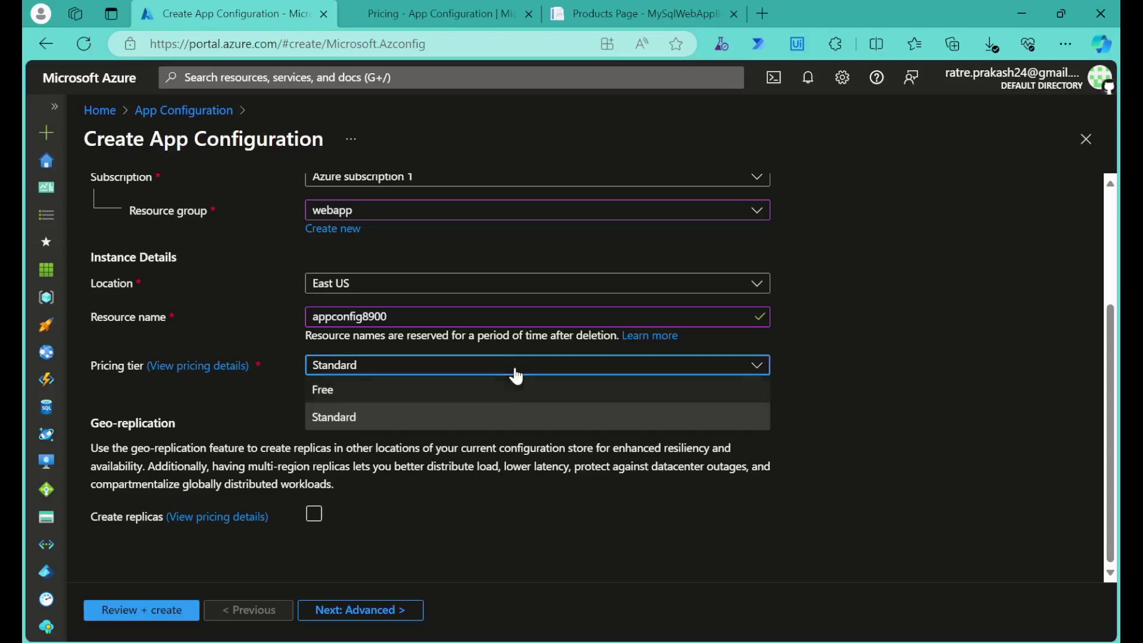
pyautogui.click(361, 392)
pyautogui.scroll(-1, 859, 403)
pyautogui.scroll(3, 673, 437)
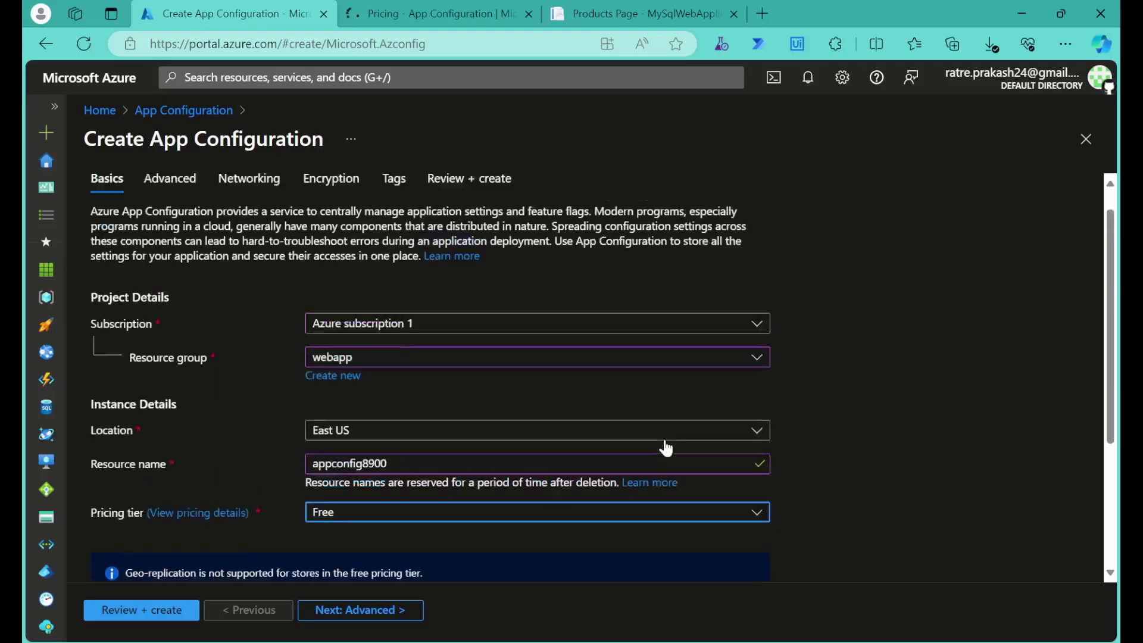
pyautogui.scroll(-2, 665, 447)
pyautogui.scroll(2, 666, 447)
# Proceed through the advanced, networking, encryption and tags settings with their defaults until the final review of the store
pyautogui.click(361, 609)
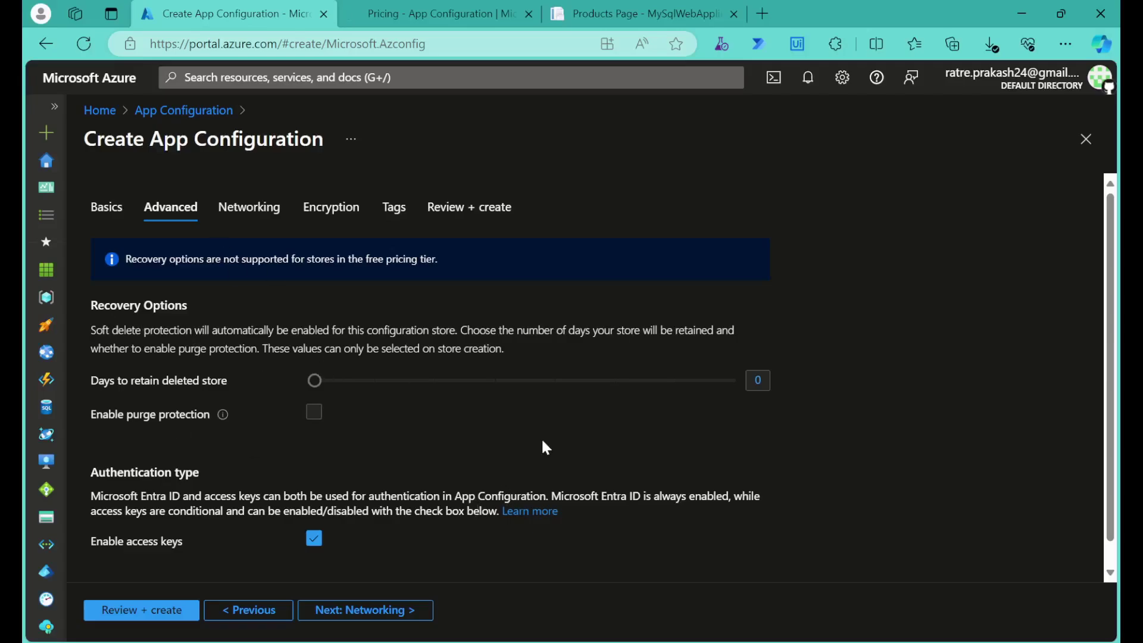
pyautogui.scroll(-1, 540, 452)
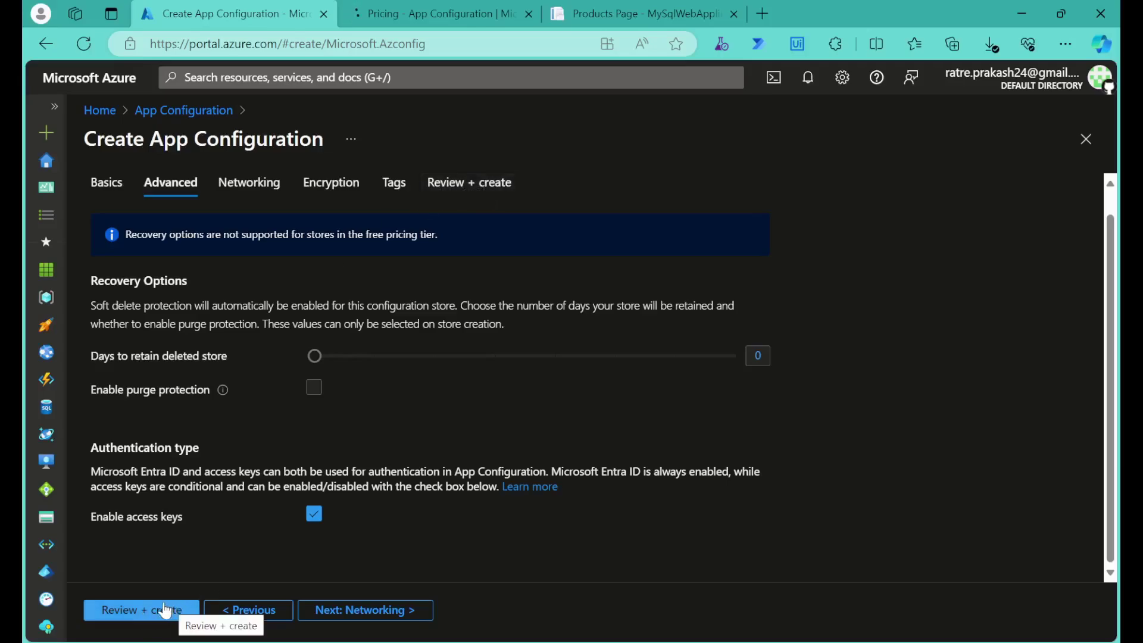
pyautogui.click(388, 613)
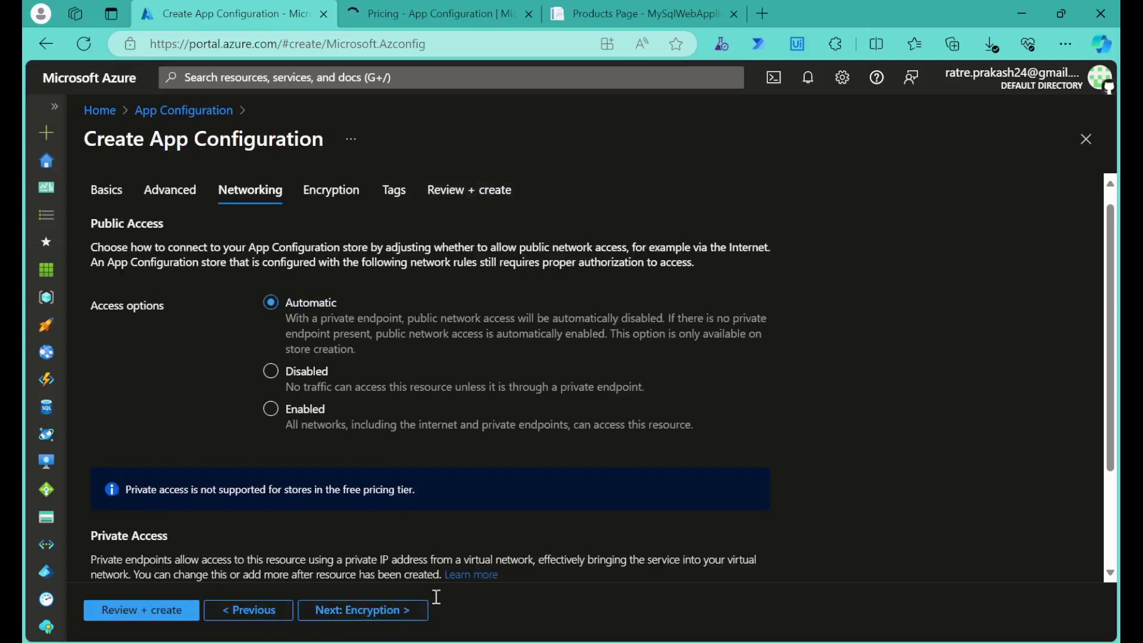
pyautogui.click(388, 615)
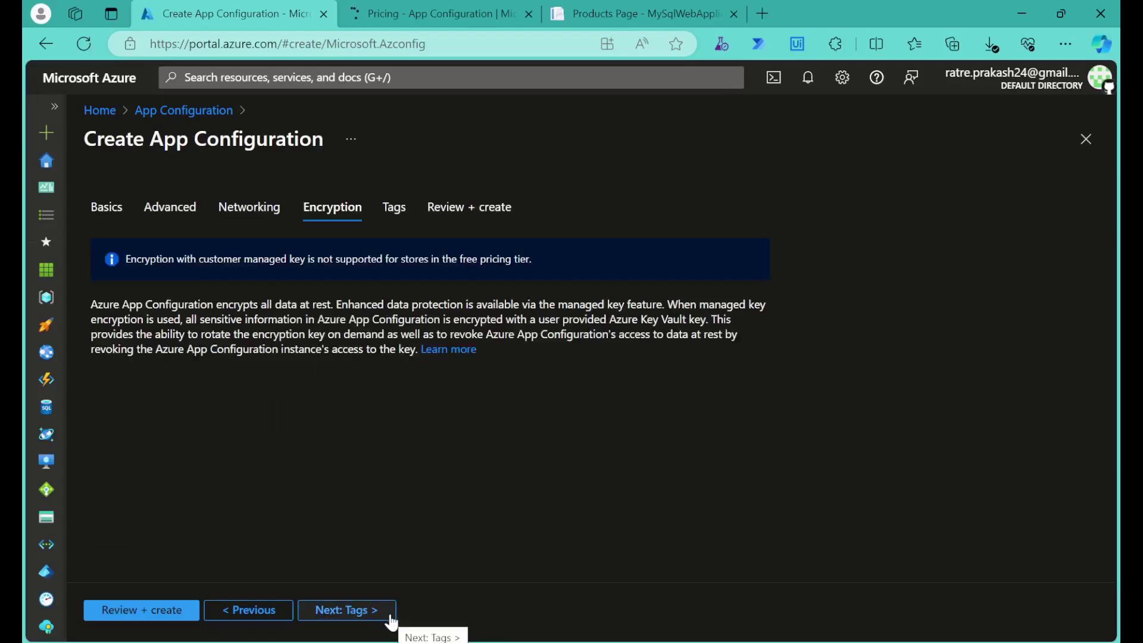
pyautogui.click(384, 617)
pyautogui.click(382, 613)
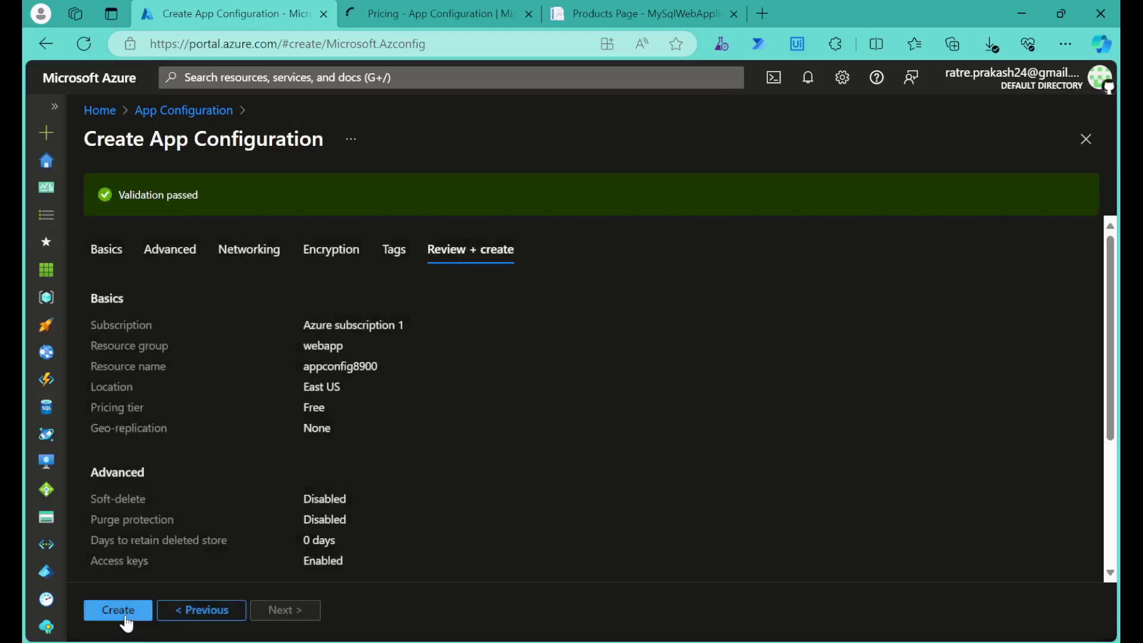
# Create the appconfig8900 store and open the deployed resource
pyautogui.click(125, 619)
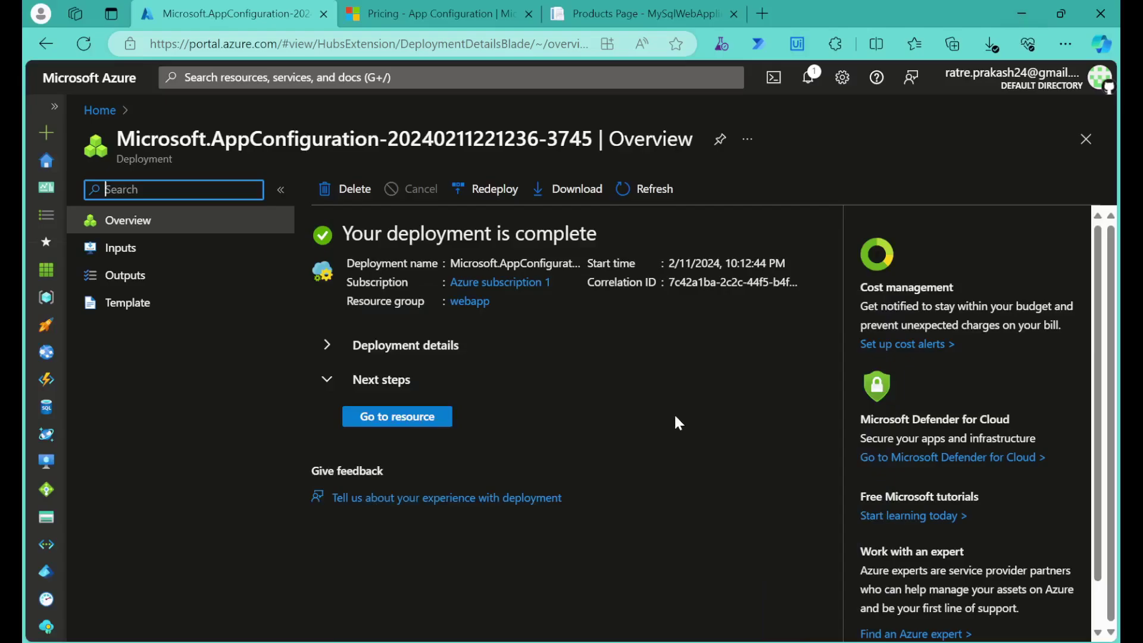
pyautogui.click(417, 424)
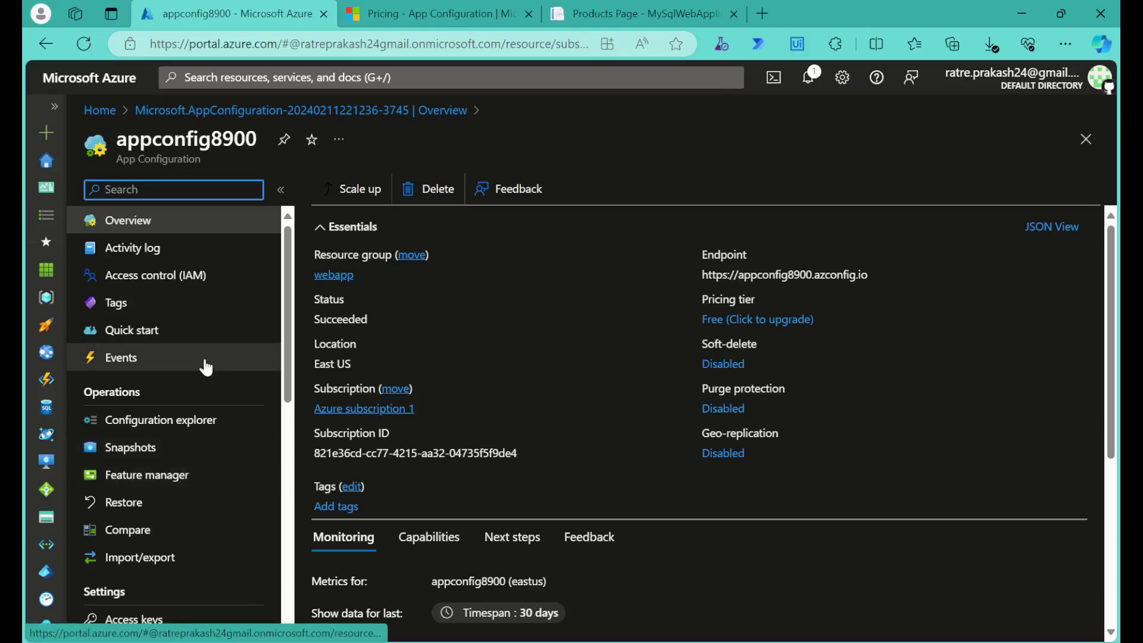
# Open the store's Configuration explorer, and copy the DefaultConnection name from appsettings.json in Visual Studio
pyautogui.click(192, 427)
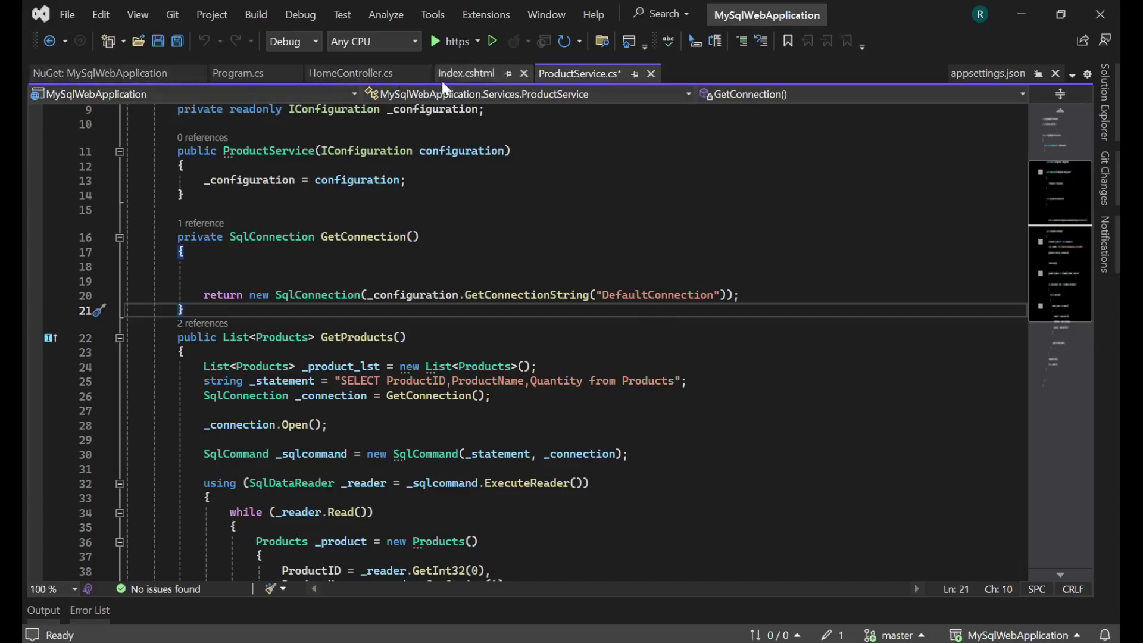
pyautogui.click(1105, 101)
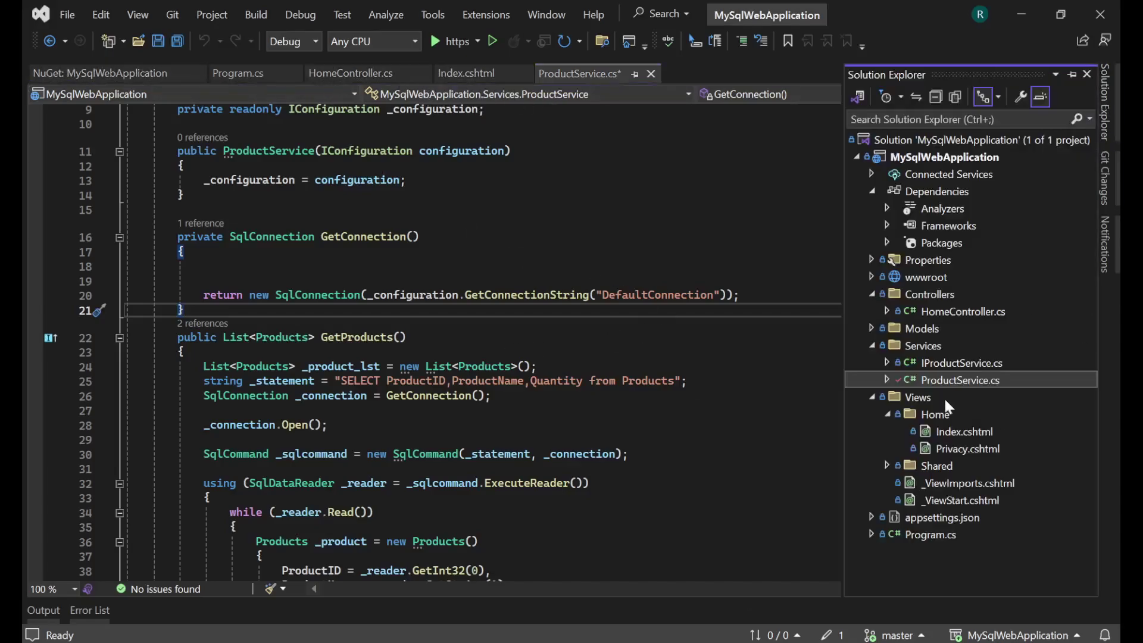
pyautogui.doubleClick(945, 515)
pyautogui.doubleClick(219, 241)
pyautogui.hotkey('ctrl', 'c')
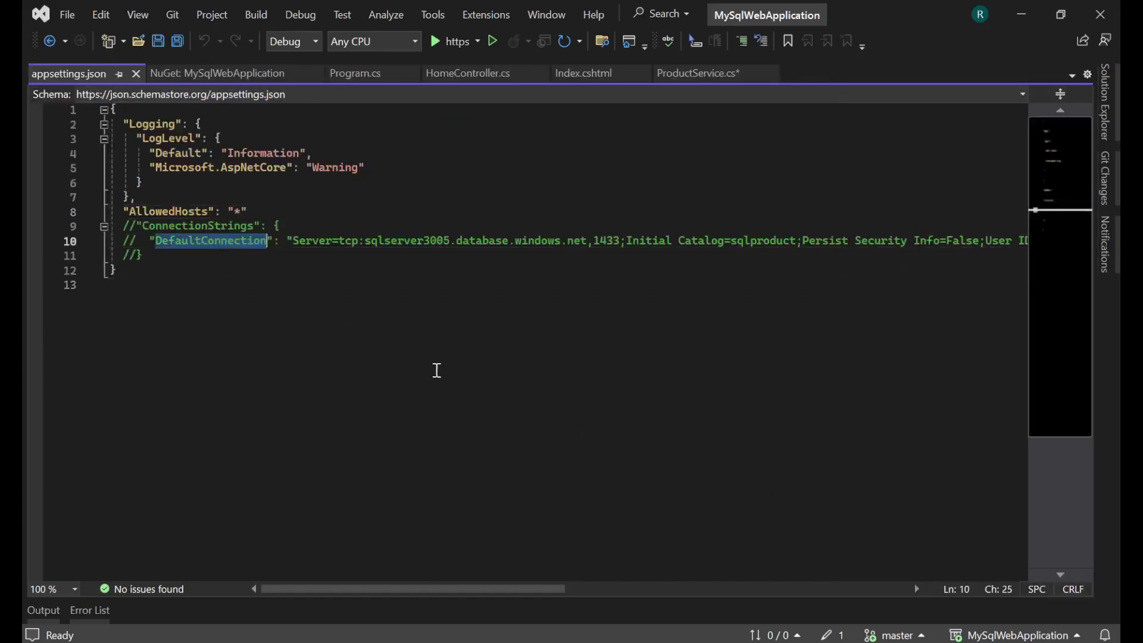
# Back in the Azure portal, start a new key-value in the Configuration explorer with the key DefaultConnection
pyautogui.hotkey('alt', 'Tab')
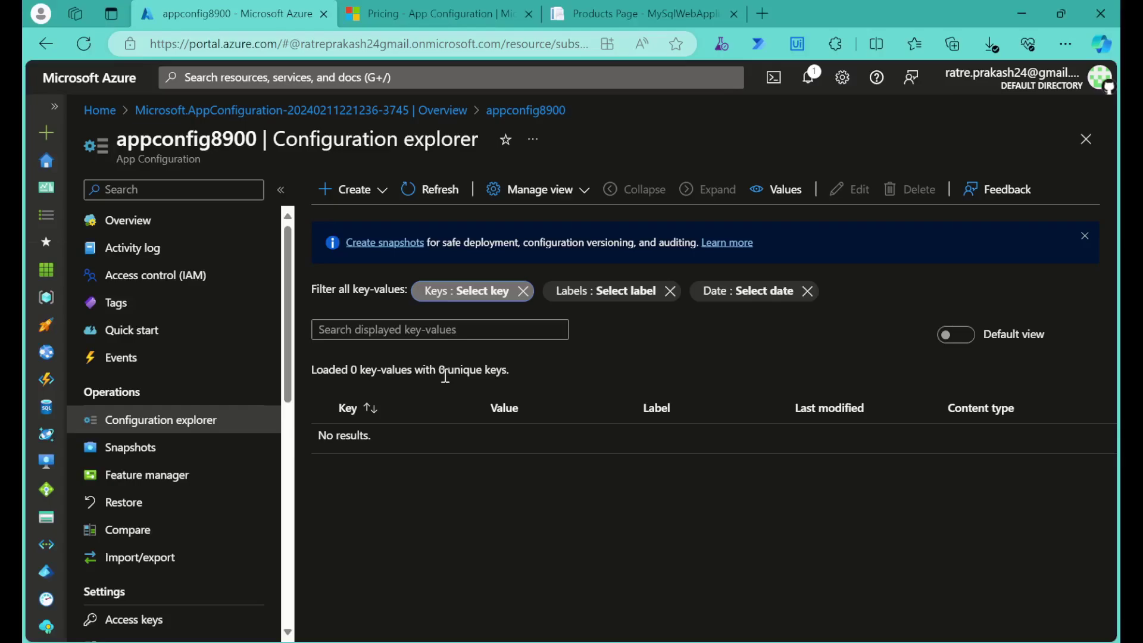
pyautogui.click(371, 202)
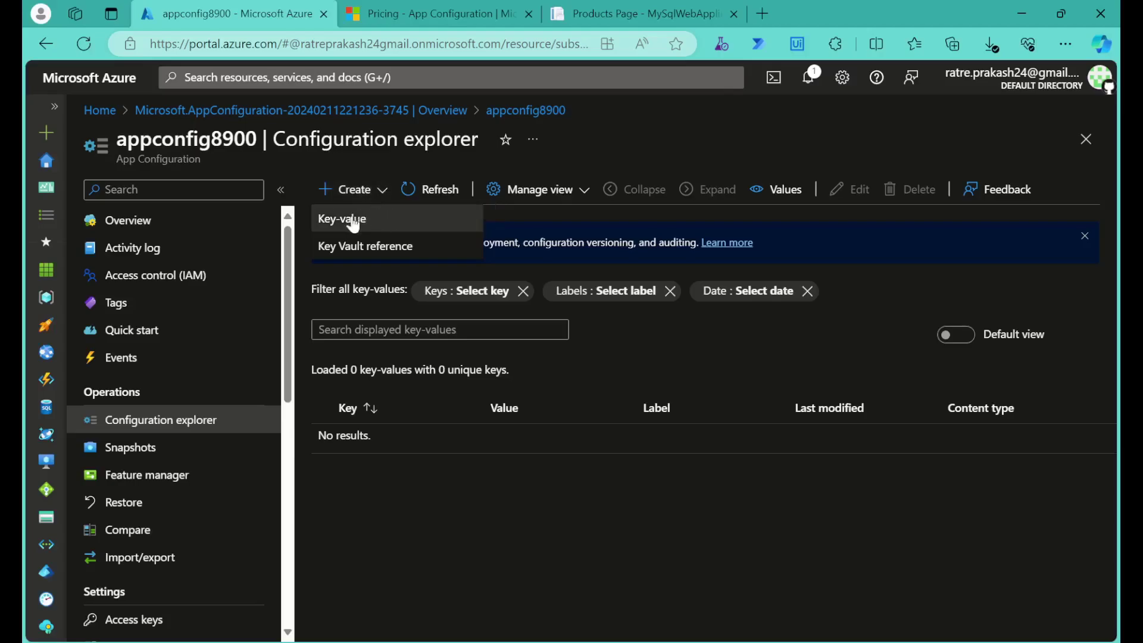
pyautogui.click(367, 220)
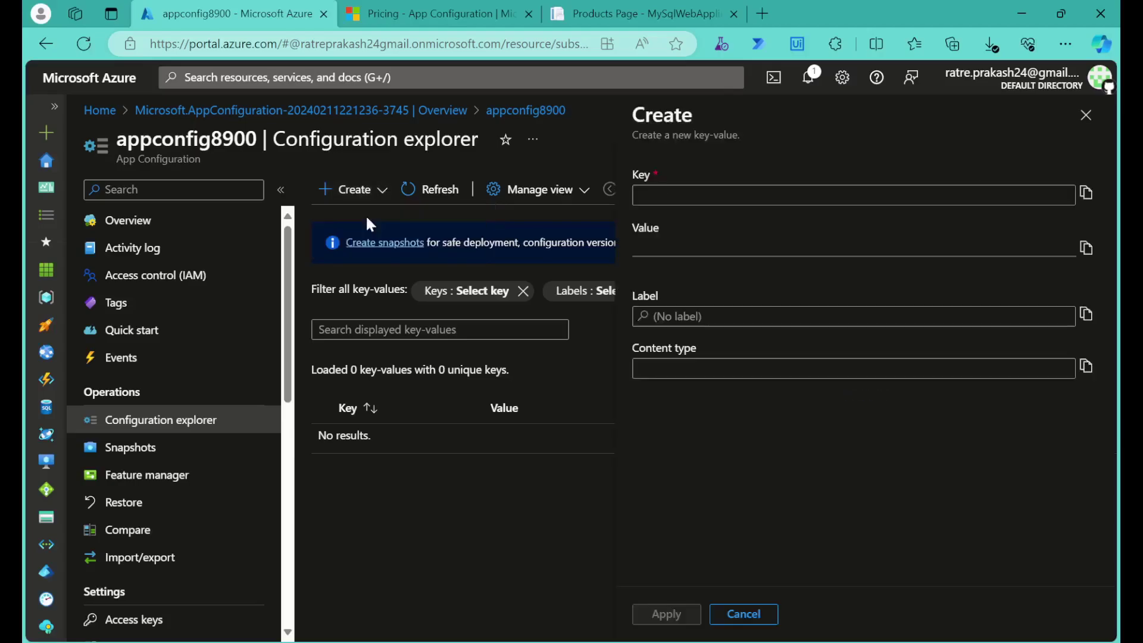
pyautogui.hotkey('ctrl', 'v')
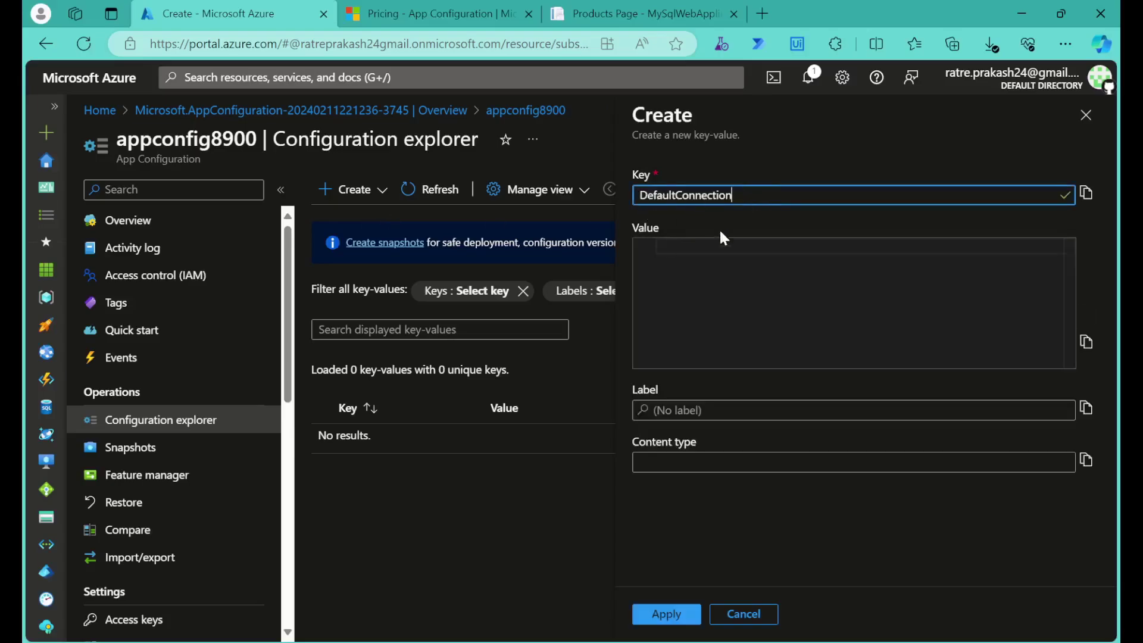
# Copy the sqlserver8900 connection string, including its password, from the Notepad notes and paste it as the key's value
pyautogui.click(740, 267)
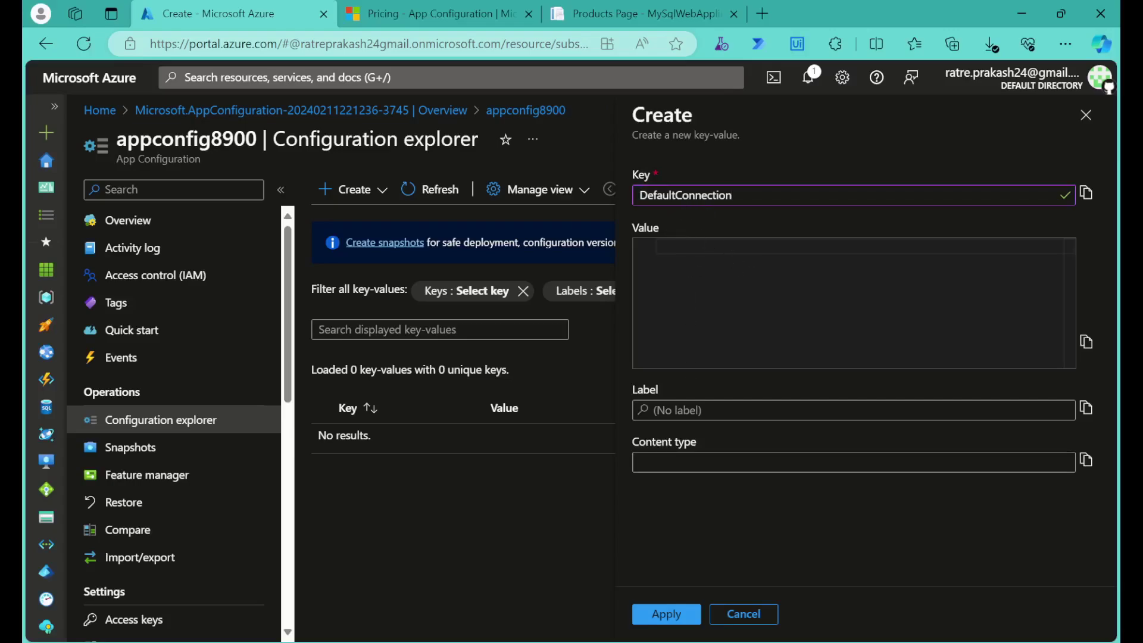
pyautogui.moveTo(666, 640)
pyautogui.click(704, 551)
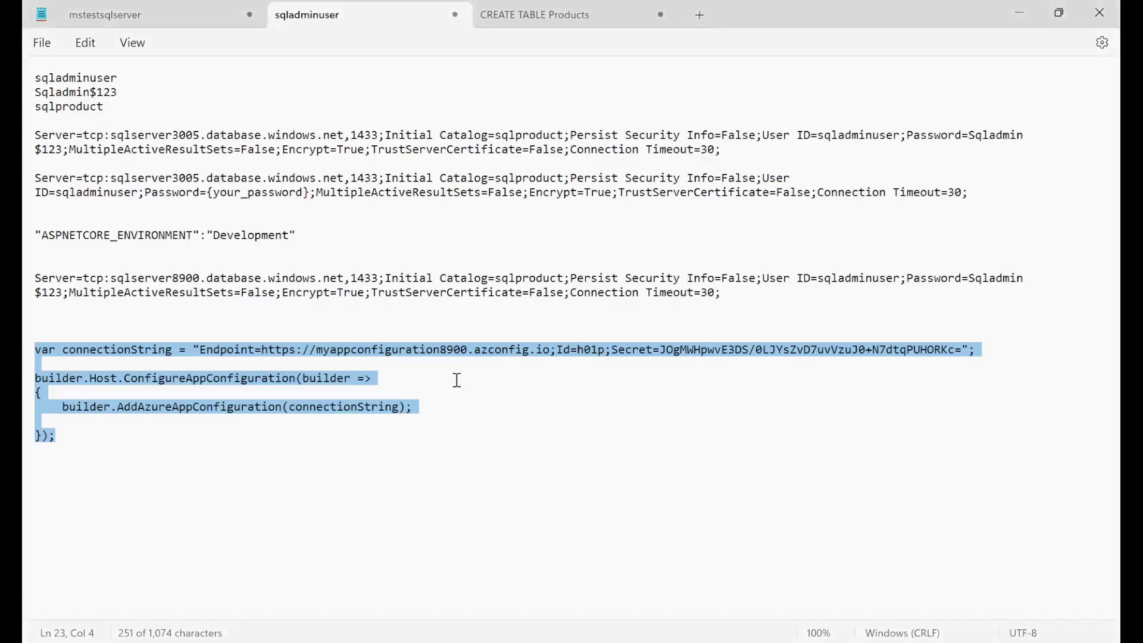
pyautogui.click(729, 304)
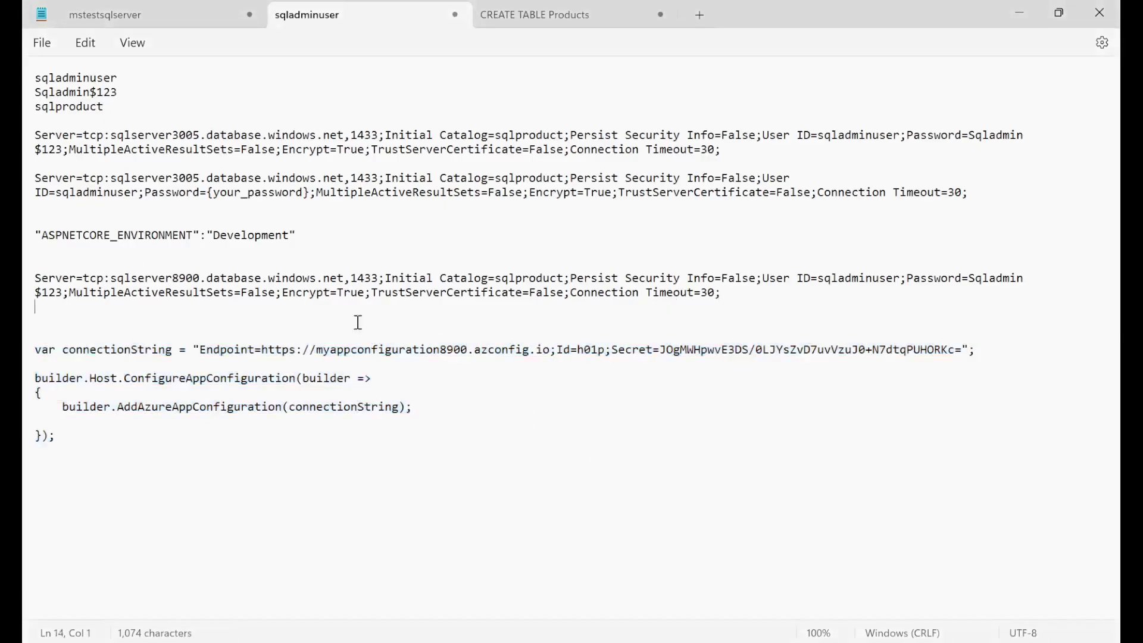
pyautogui.moveTo(724, 292); pyautogui.dragTo(28, 286)
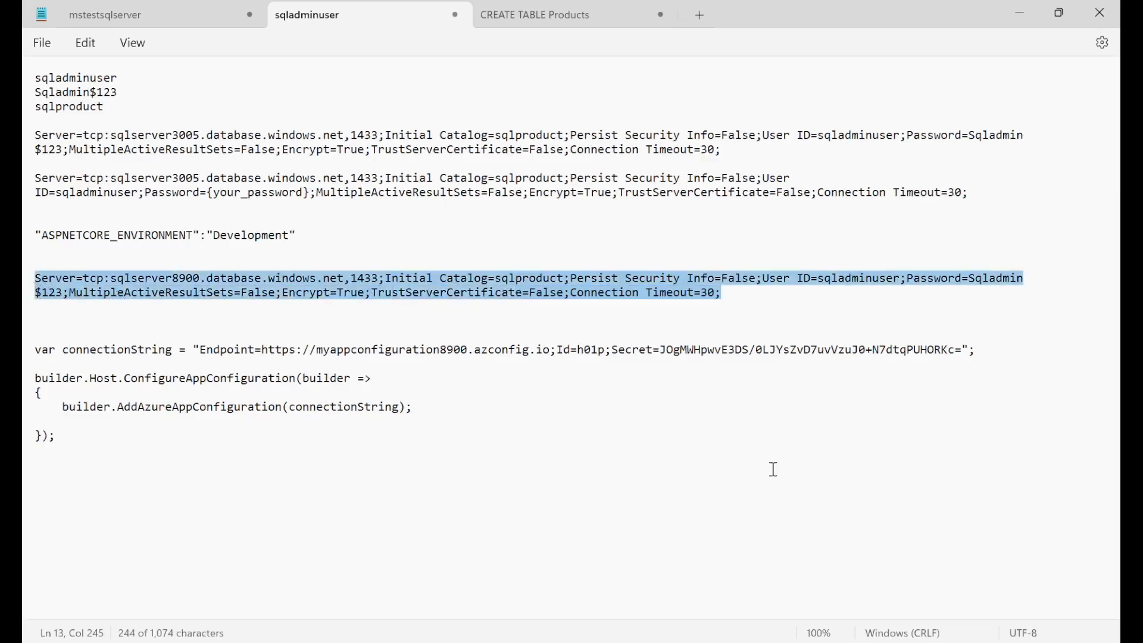
pyautogui.hotkey('alt', 'Tab')
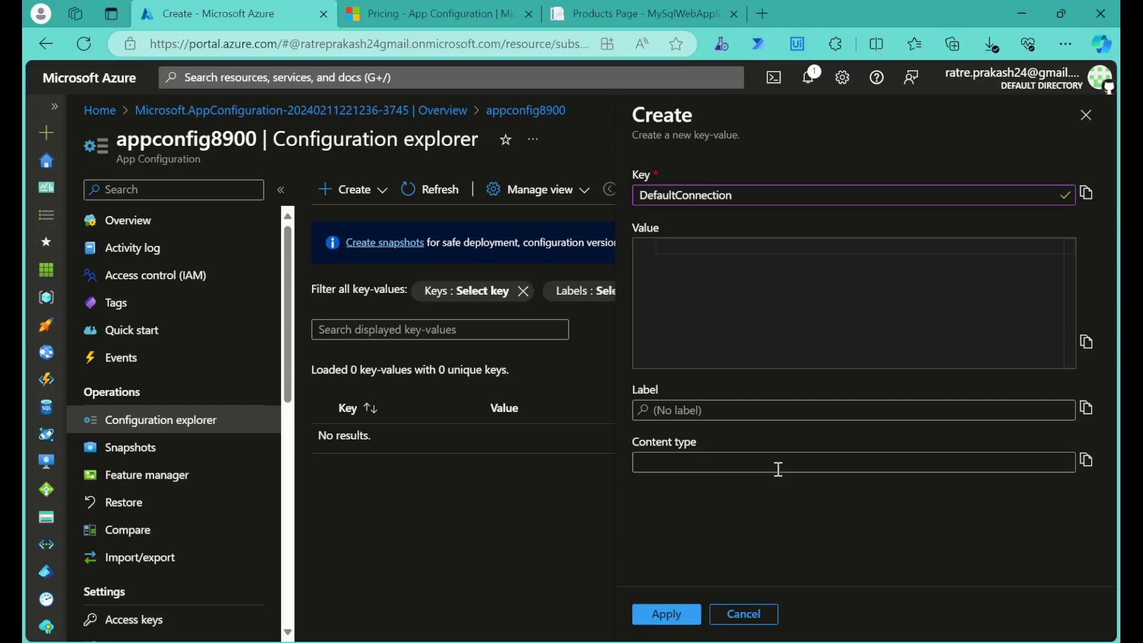
pyautogui.hotkey('ctrl', 'v')
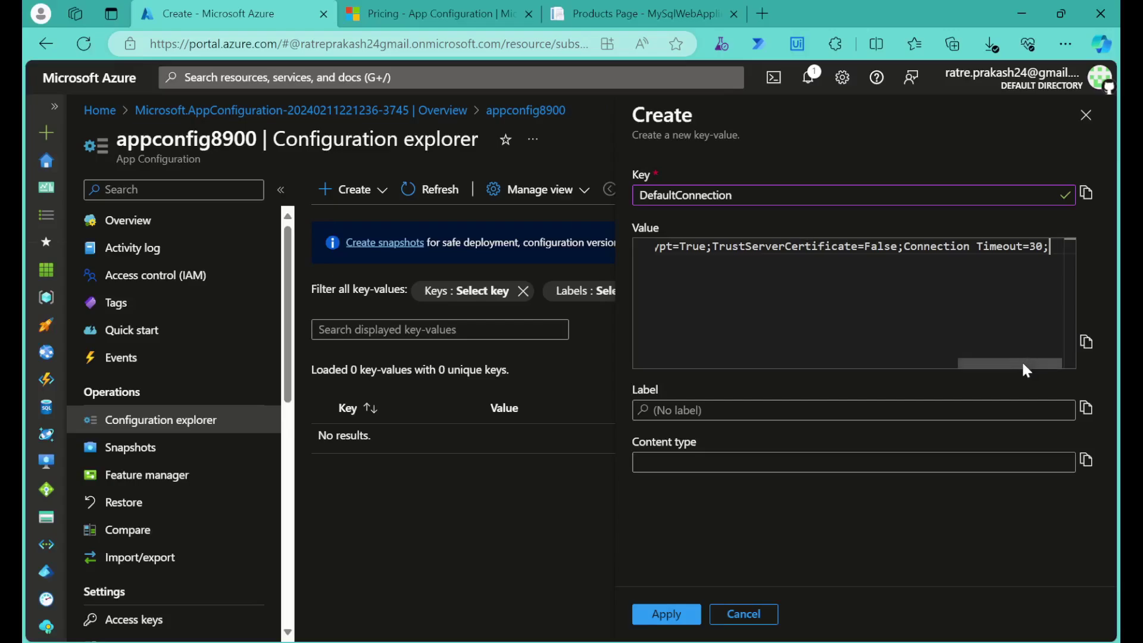
# Check the pasted connection string from start to end and apply the new key-value
pyautogui.moveTo(1021, 360); pyautogui.dragTo(687, 358)
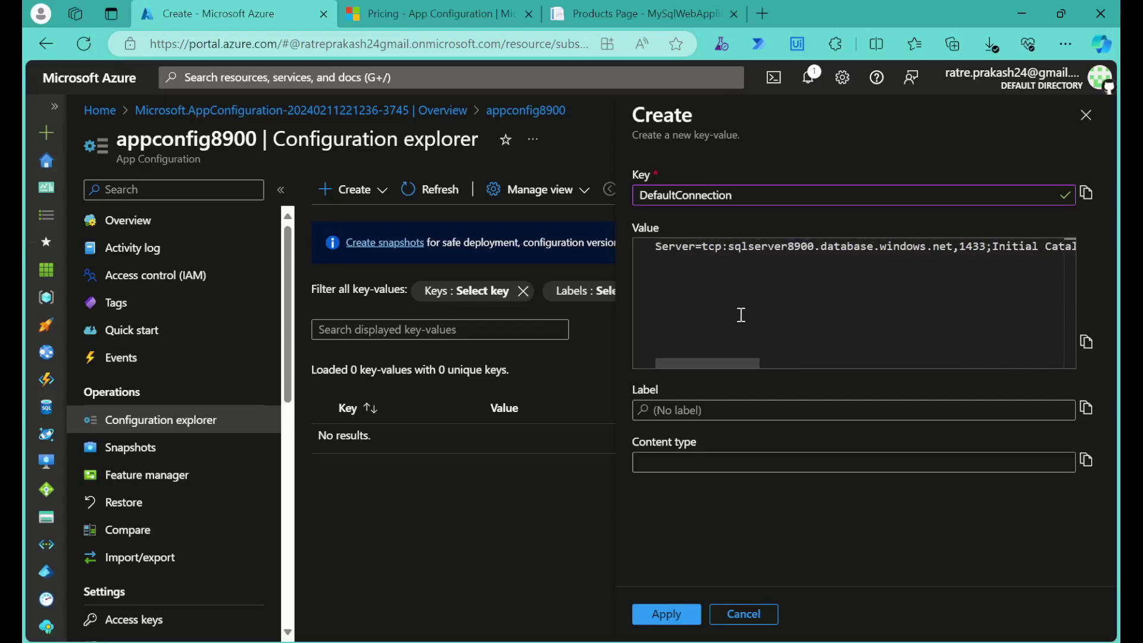
pyautogui.moveTo(718, 362); pyautogui.dragTo(641, 358)
pyautogui.moveTo(704, 245); pyautogui.dragTo(805, 309)
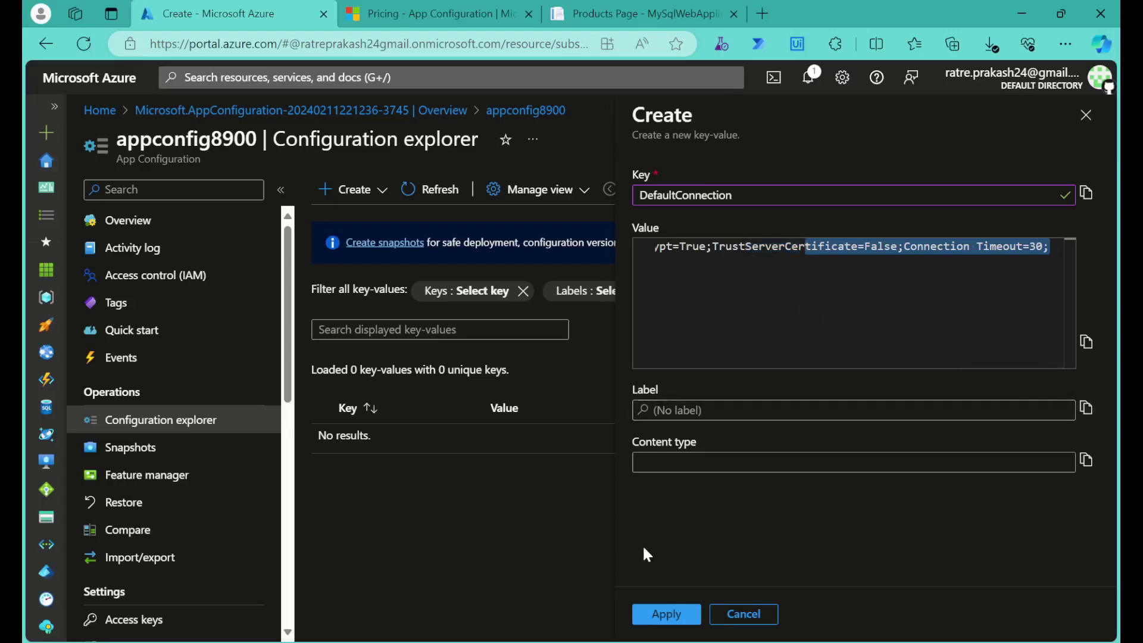
pyautogui.click(665, 616)
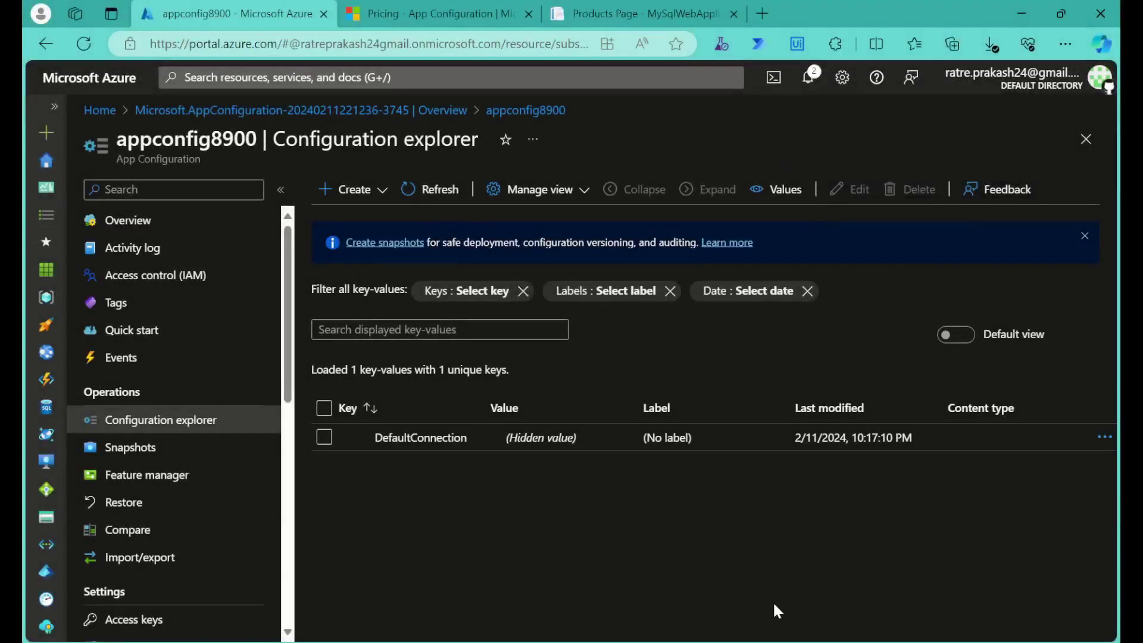
# Switch to Visual Studio, save ProductService.cs and close all open documents
pyautogui.moveTo(776, 642)
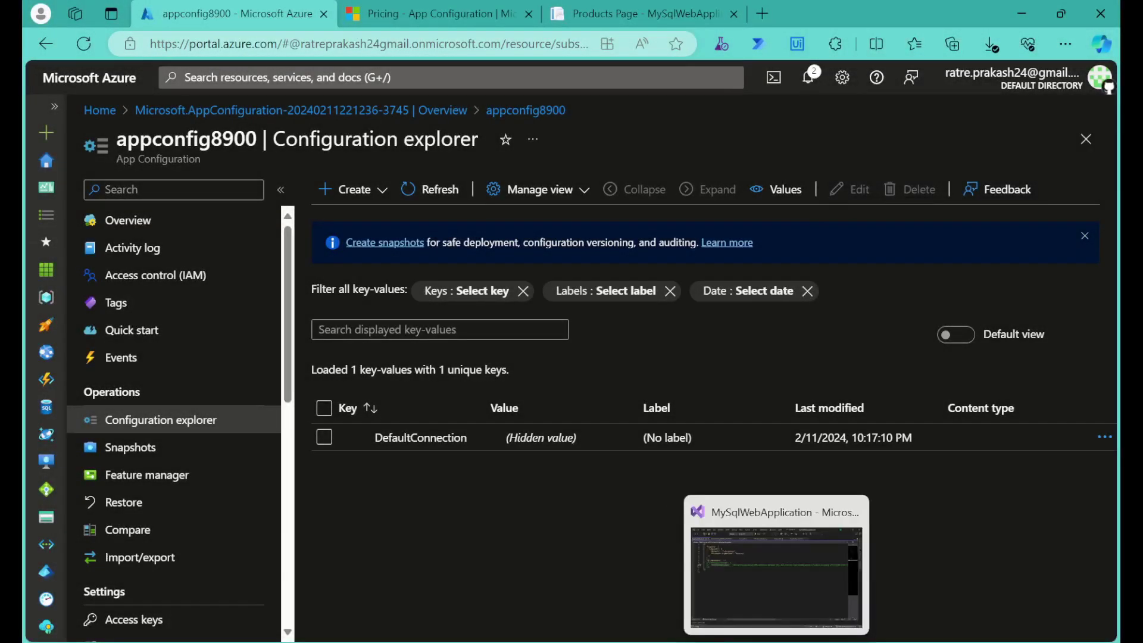
pyautogui.click(776, 642)
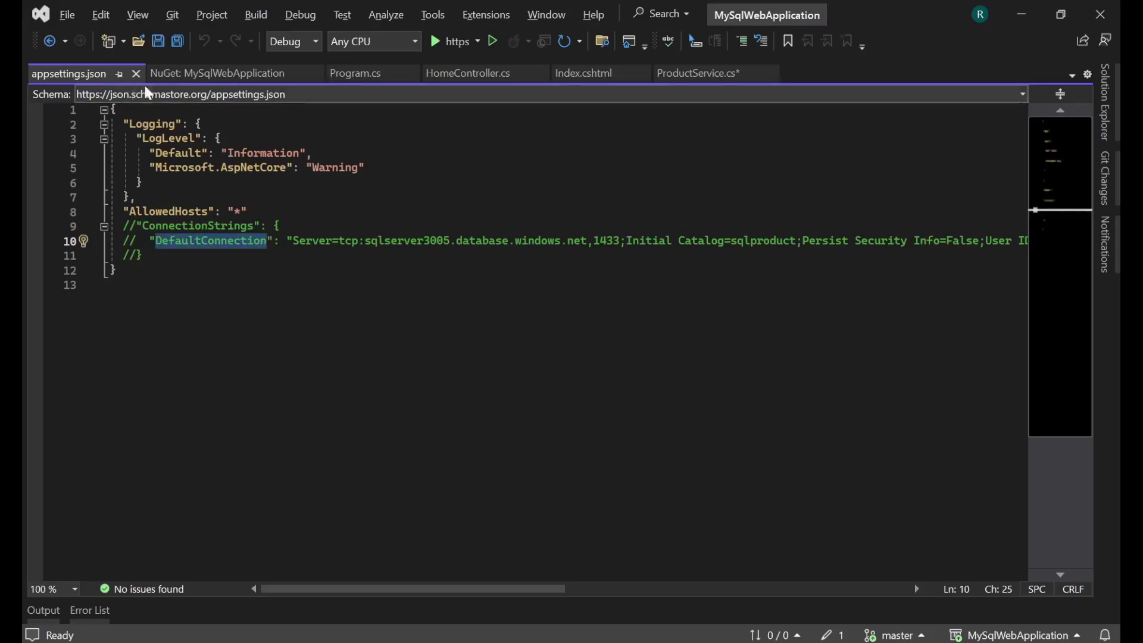
pyautogui.click(137, 74)
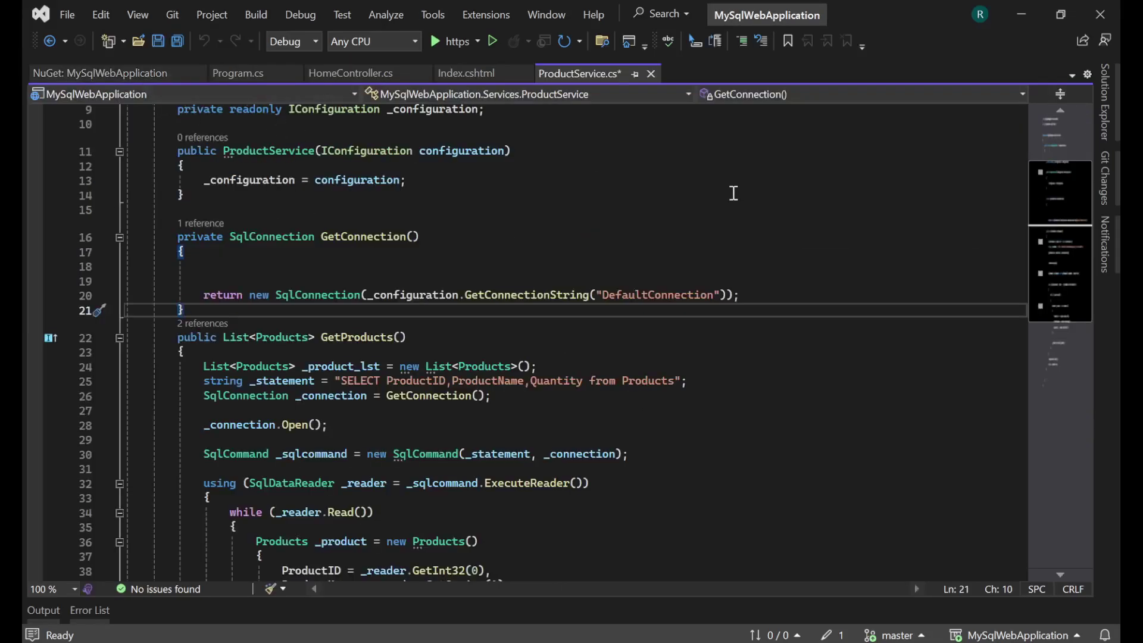
pyautogui.scroll(3, 733, 192)
pyautogui.hotkey('ctrl', 's')
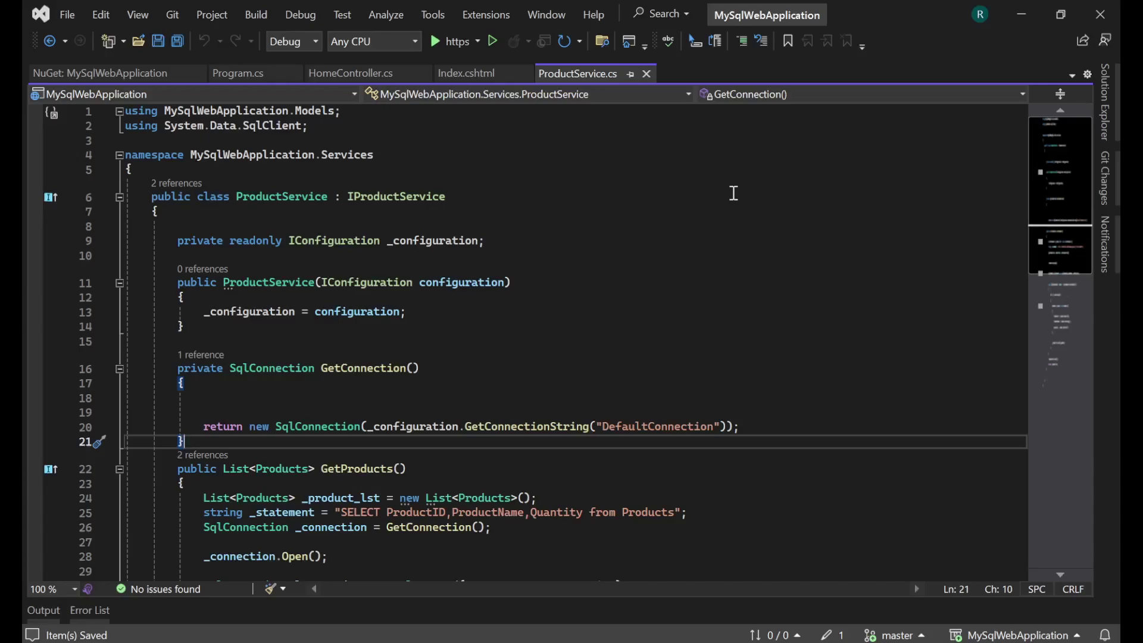
pyautogui.rightClick(92, 72)
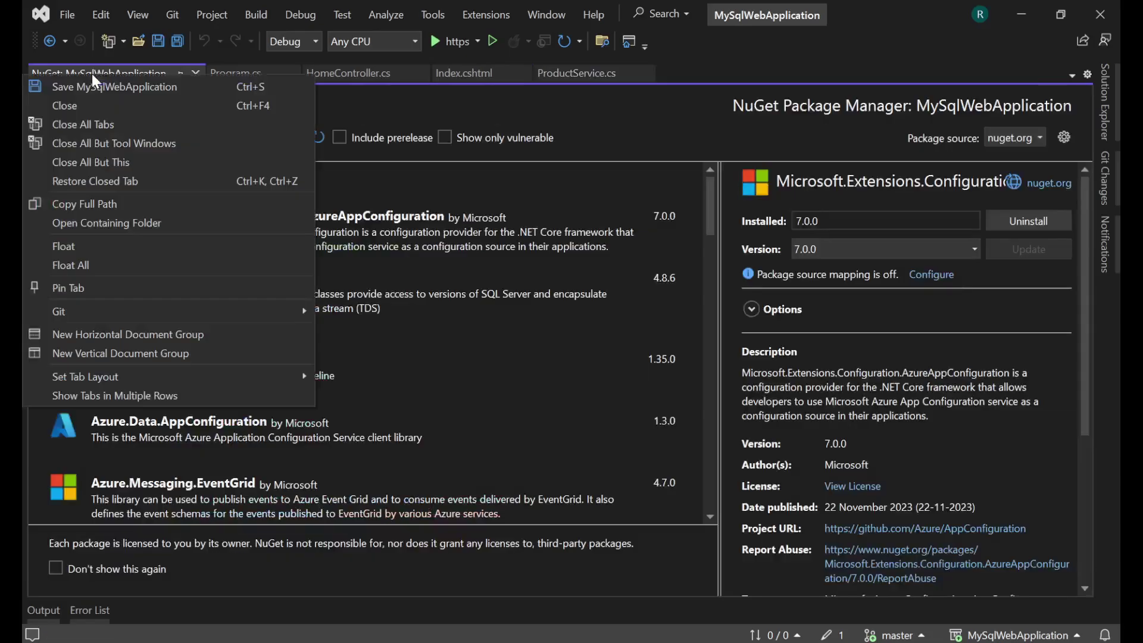
pyautogui.click(91, 125)
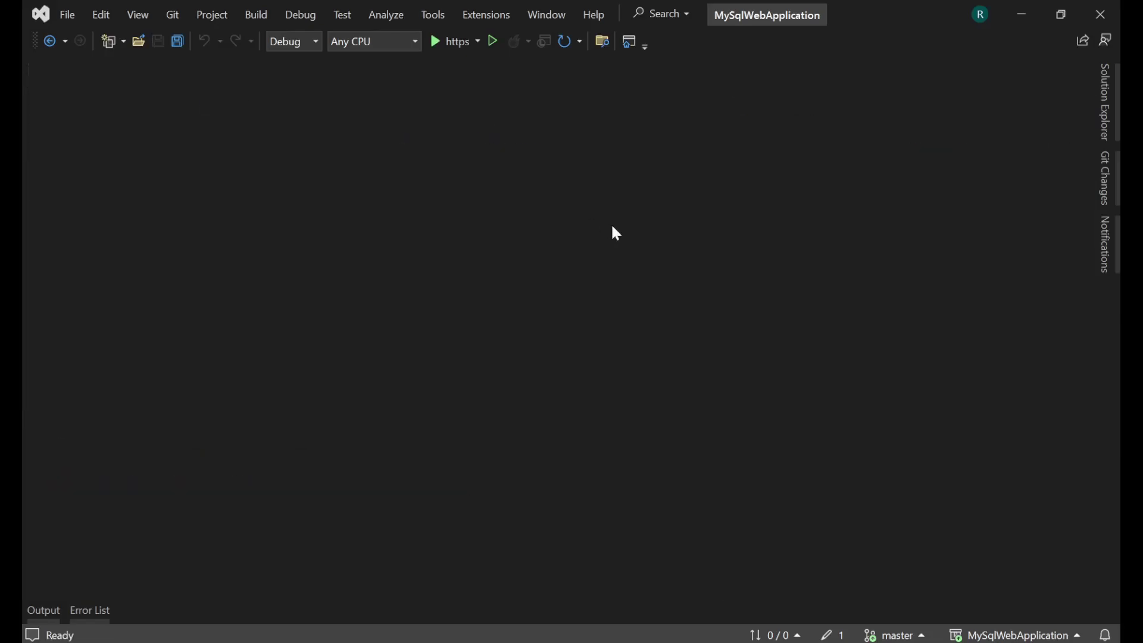
# Open Program.cs and pin the Solution Explorer so it stays open beside the code
pyautogui.click(1104, 105)
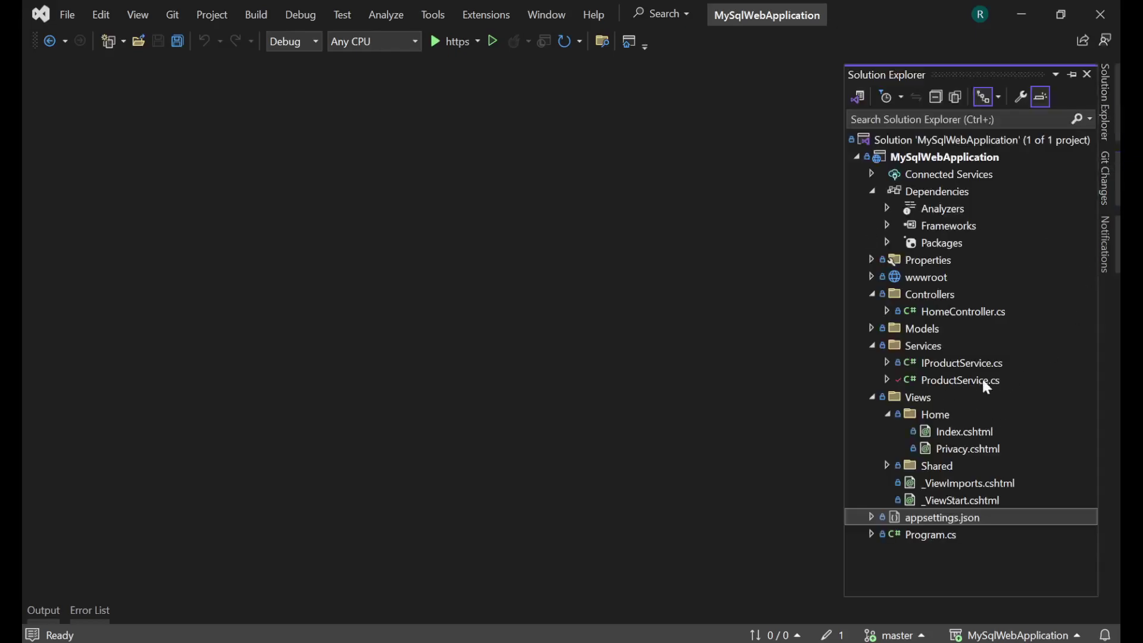
pyautogui.doubleClick(921, 535)
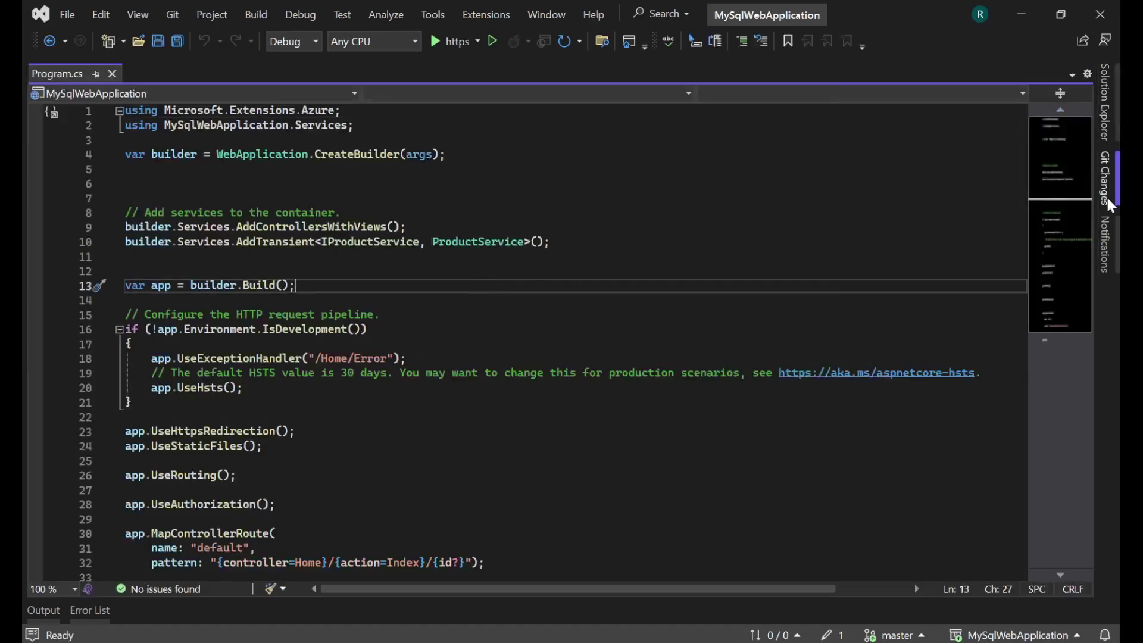
pyautogui.click(1105, 103)
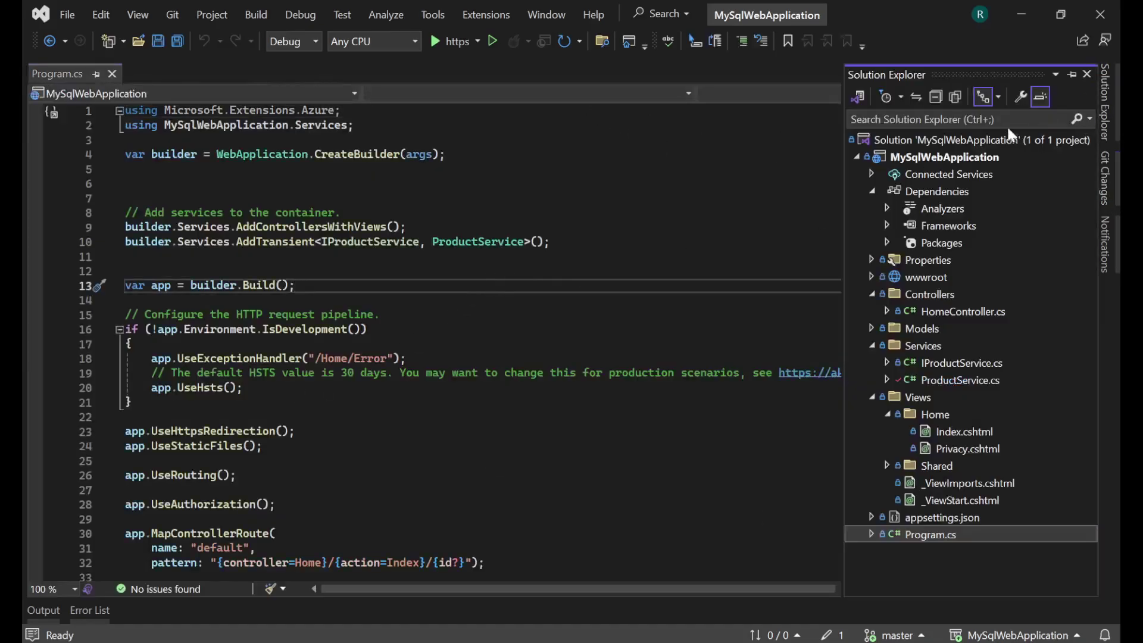
pyautogui.click(1072, 74)
pyautogui.click(901, 157)
pyautogui.rightClick(901, 157)
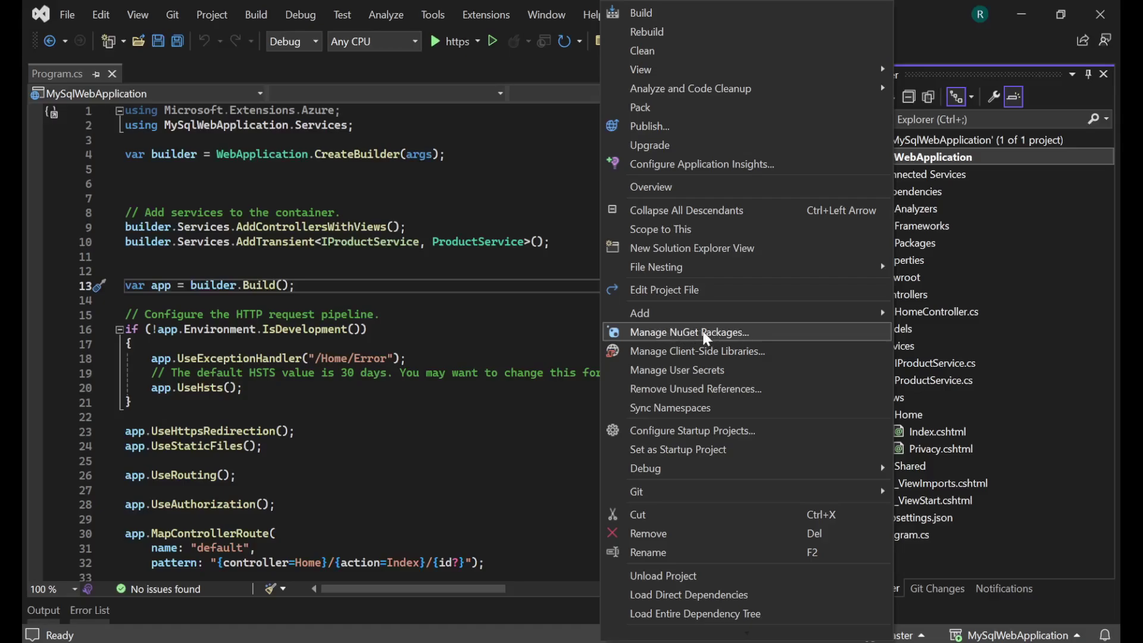
pyautogui.click(542, 199)
# Open the NuGet package manager for the whole solution and browse the online packages in a widened view
pyautogui.click(442, 25)
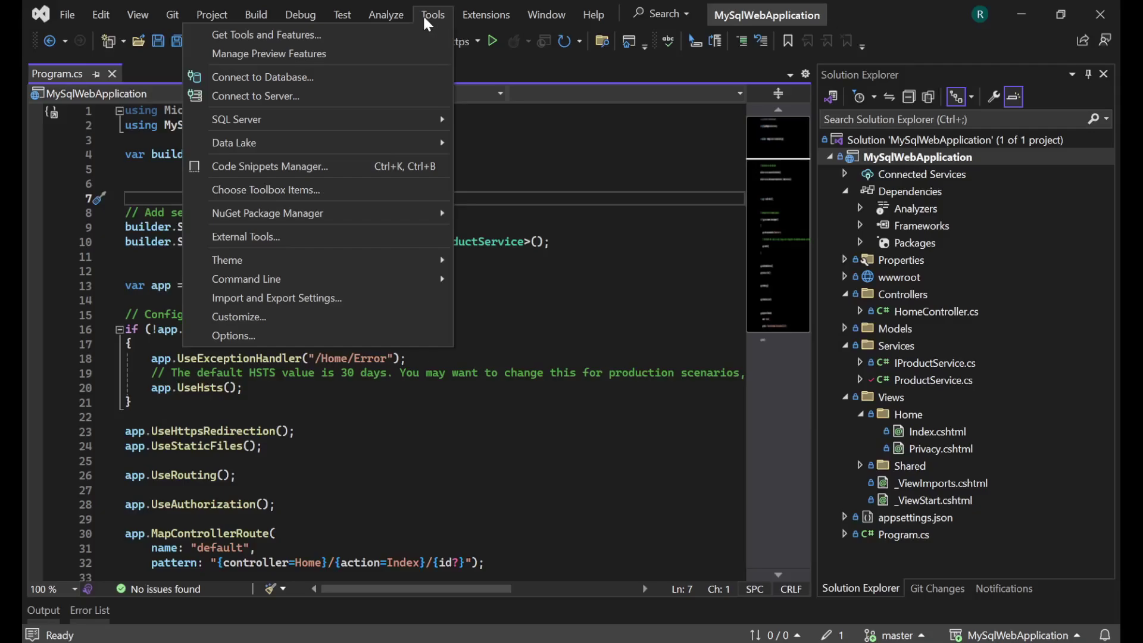
pyautogui.moveTo(327, 225)
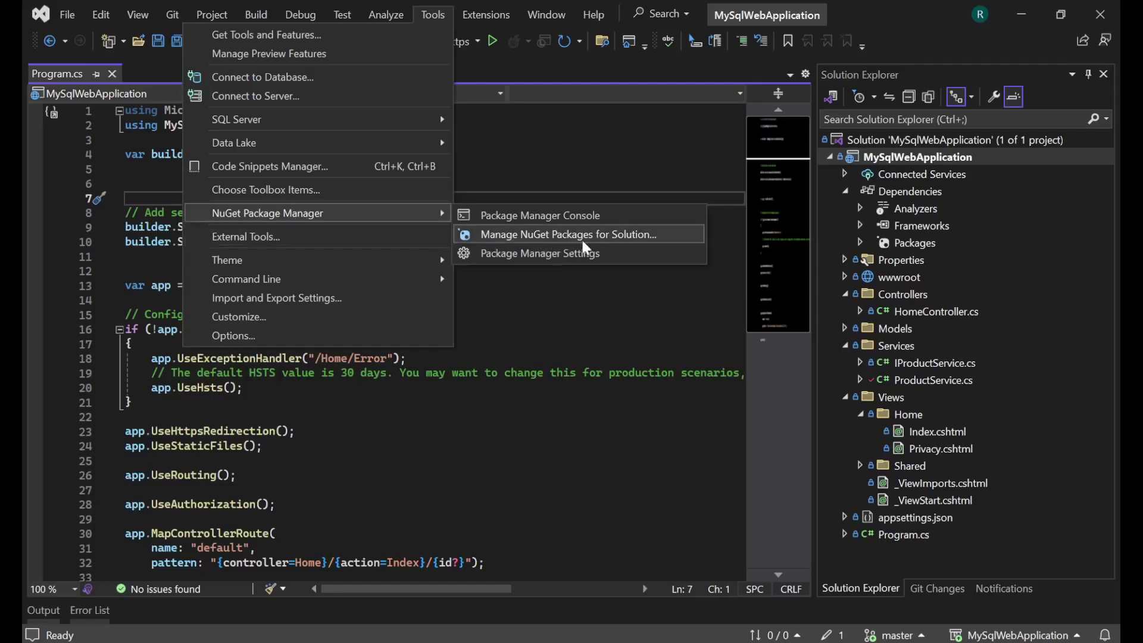
pyautogui.click(617, 244)
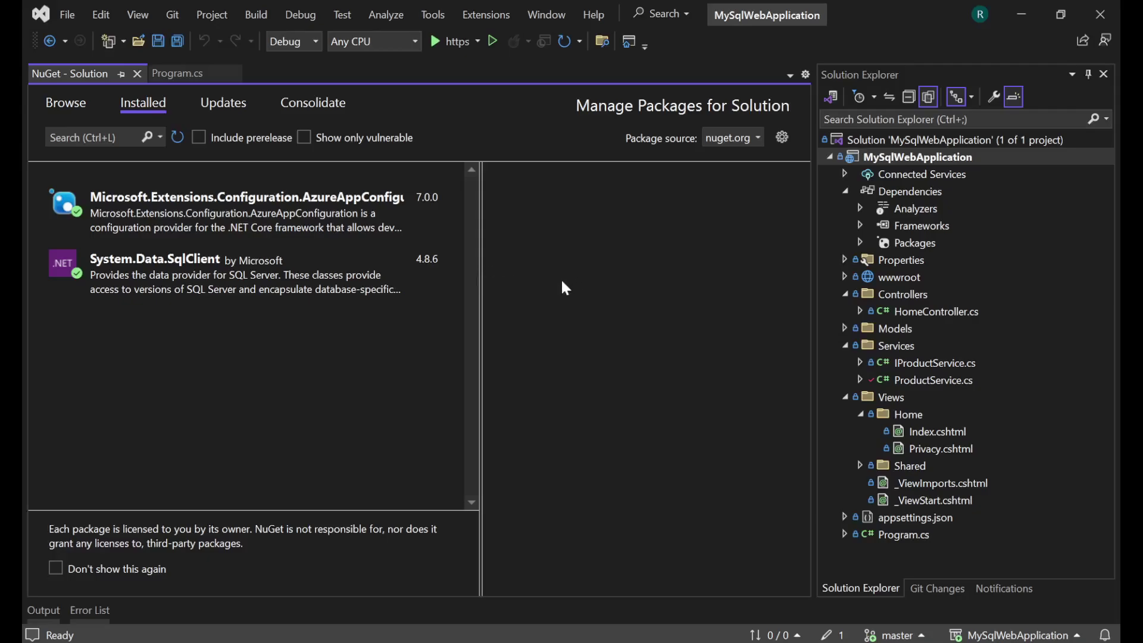
pyautogui.click(71, 107)
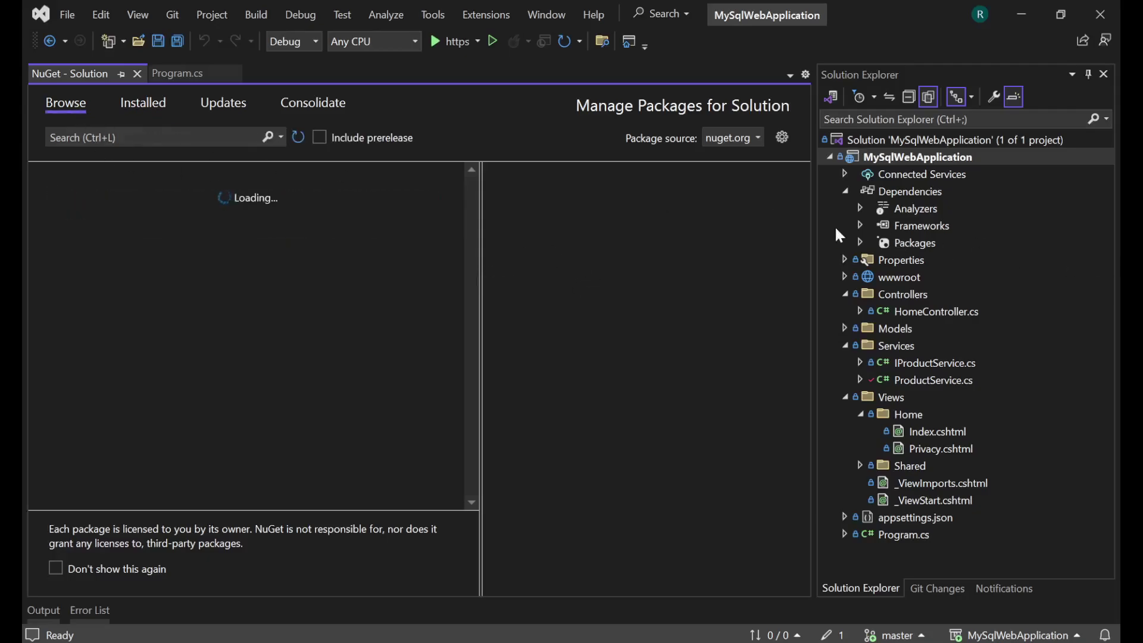
pyautogui.moveTo(813, 227); pyautogui.dragTo(921, 227)
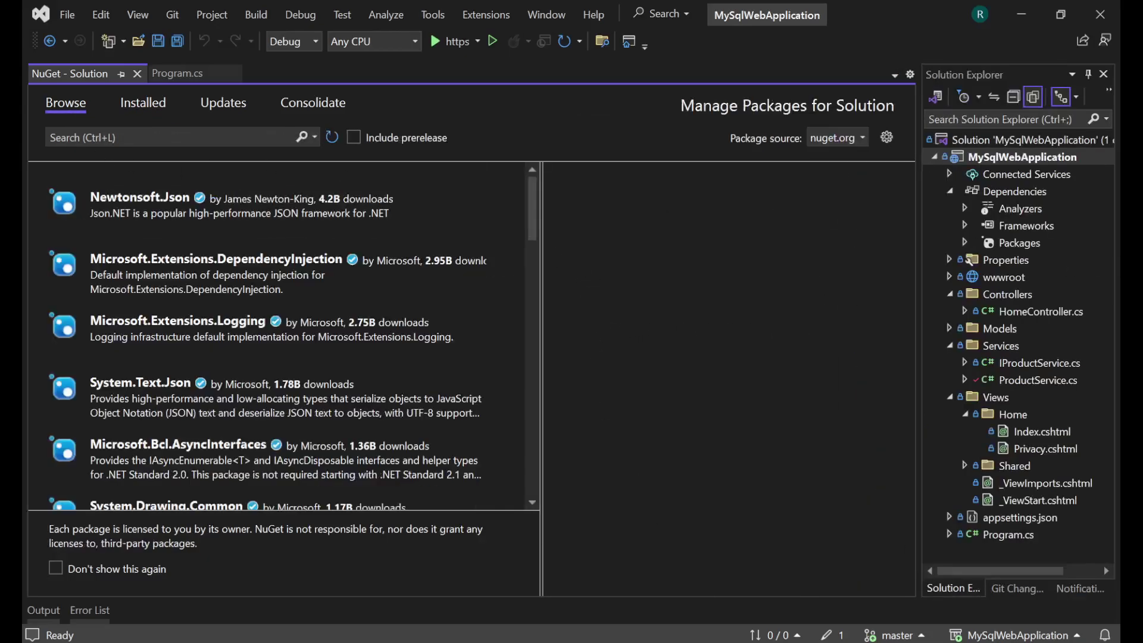
# Copy the package name from the OneNote notes and search NuGet for Microsoft.Extensions.Configuration.AzureAppConfiguration
pyautogui.hotkey('alt', 'Tab')
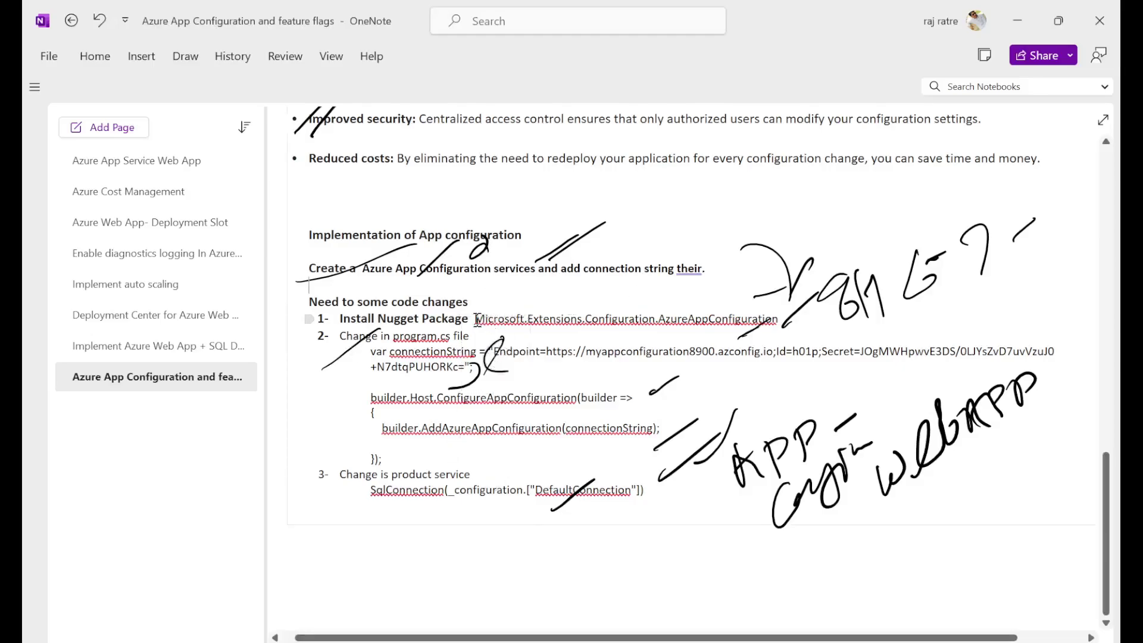
pyautogui.moveTo(476, 319); pyautogui.dragTo(781, 320)
pyautogui.hotkey('ctrl', 'c')
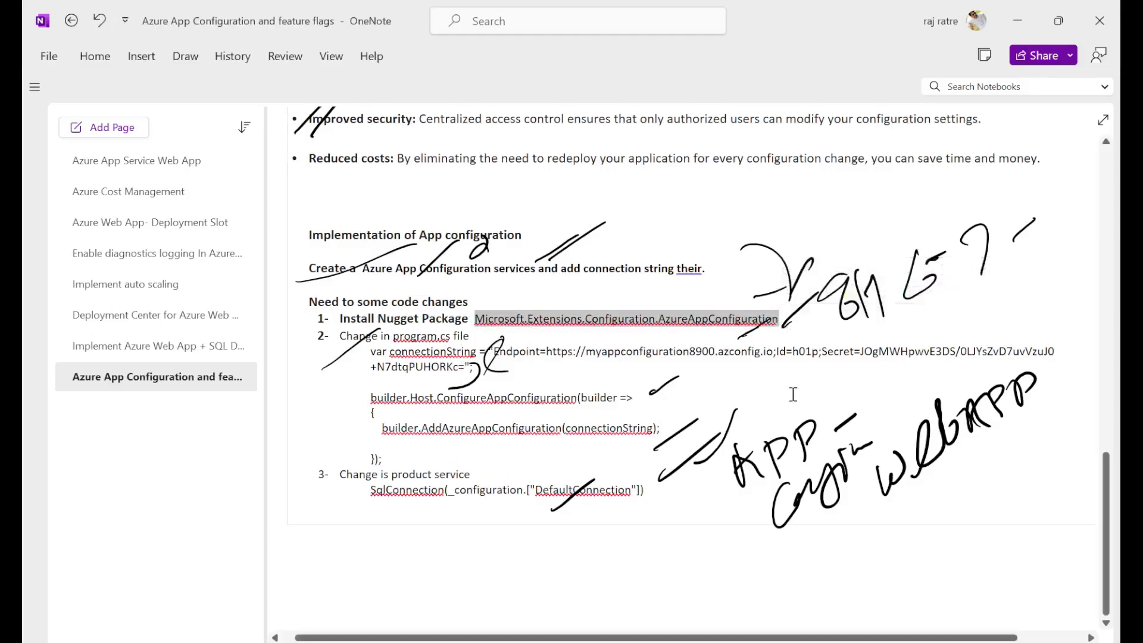
pyautogui.hotkey('alt', 'Tab')
pyautogui.click(150, 141)
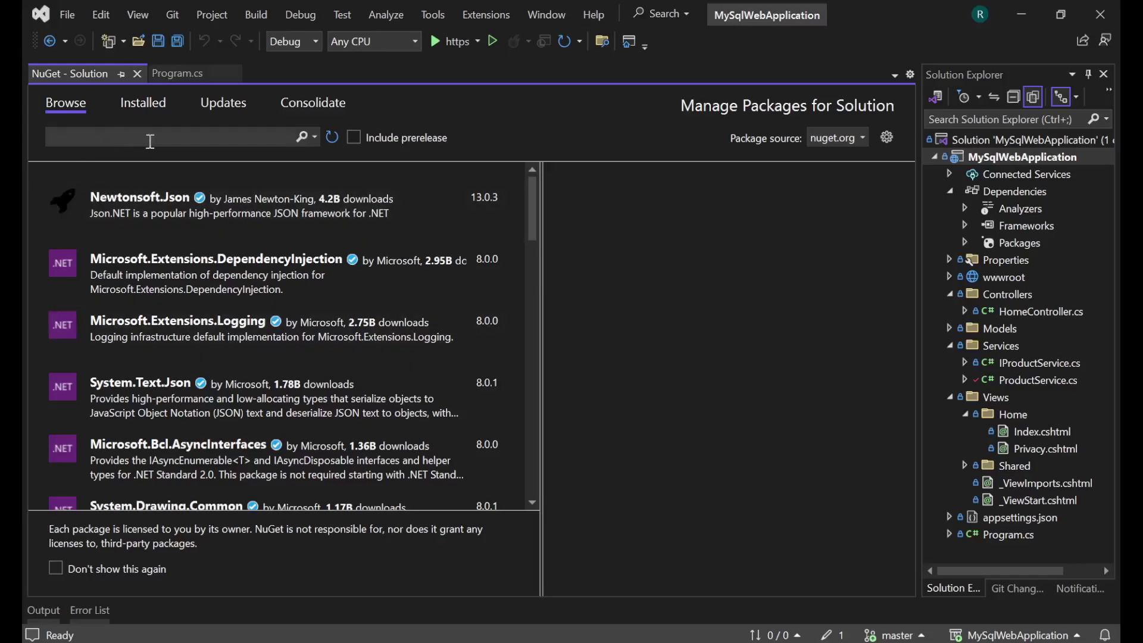
pyautogui.hotkey('ctrl', 'v')
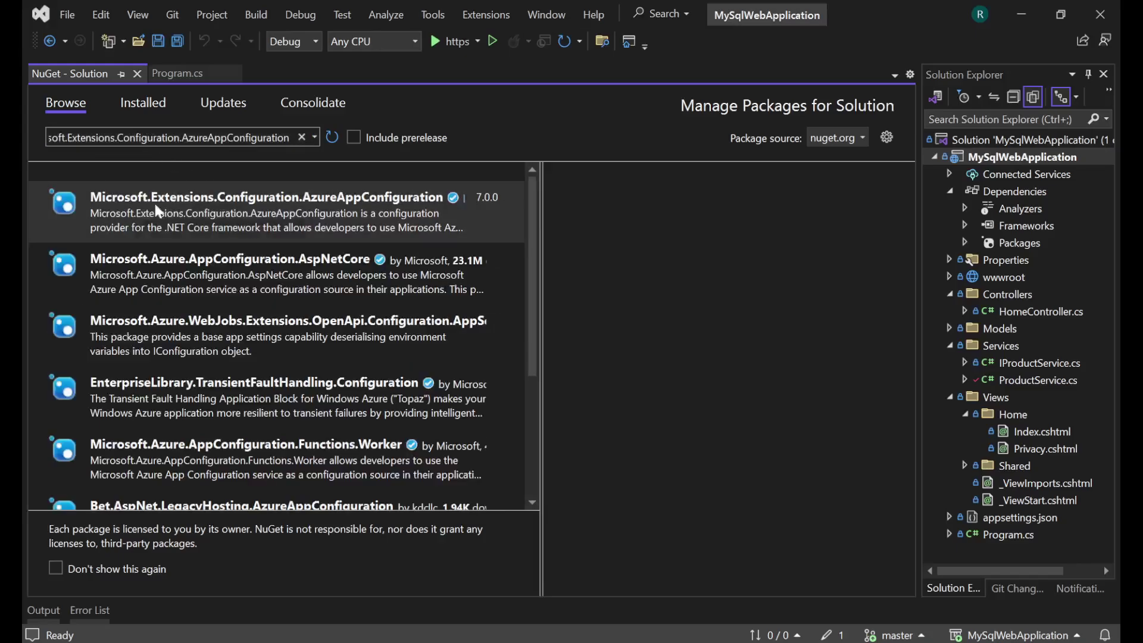
# Open the Microsoft.Extensions.Configuration.AzureAppConfiguration package details, tick the MySqlWebApplication project and check the package versions on offer
pyautogui.click(190, 206)
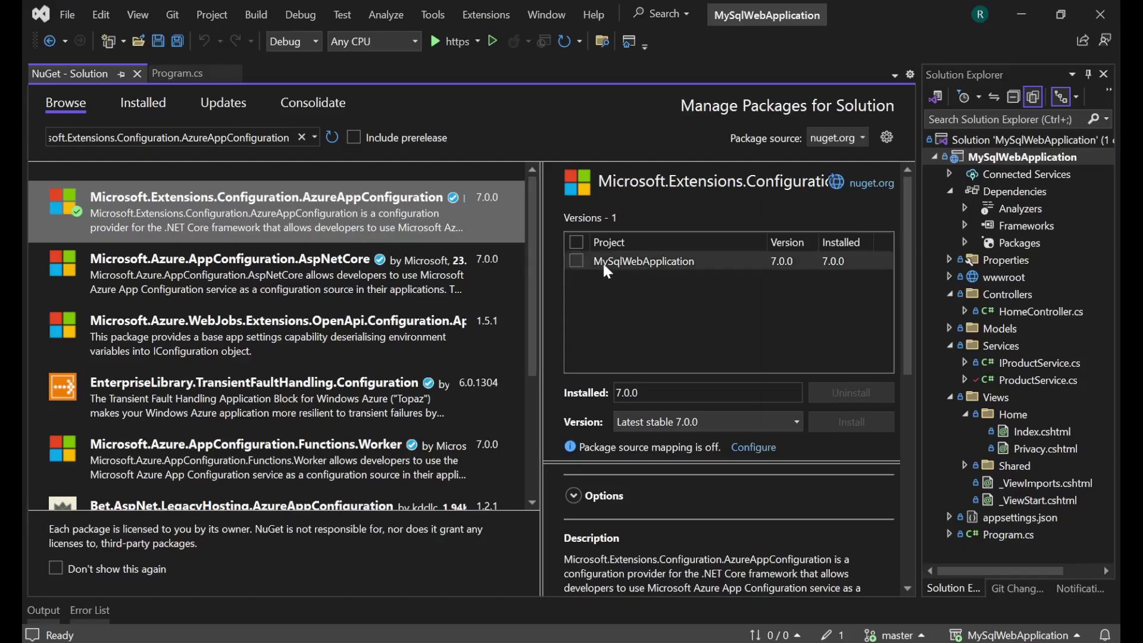
pyautogui.click(577, 262)
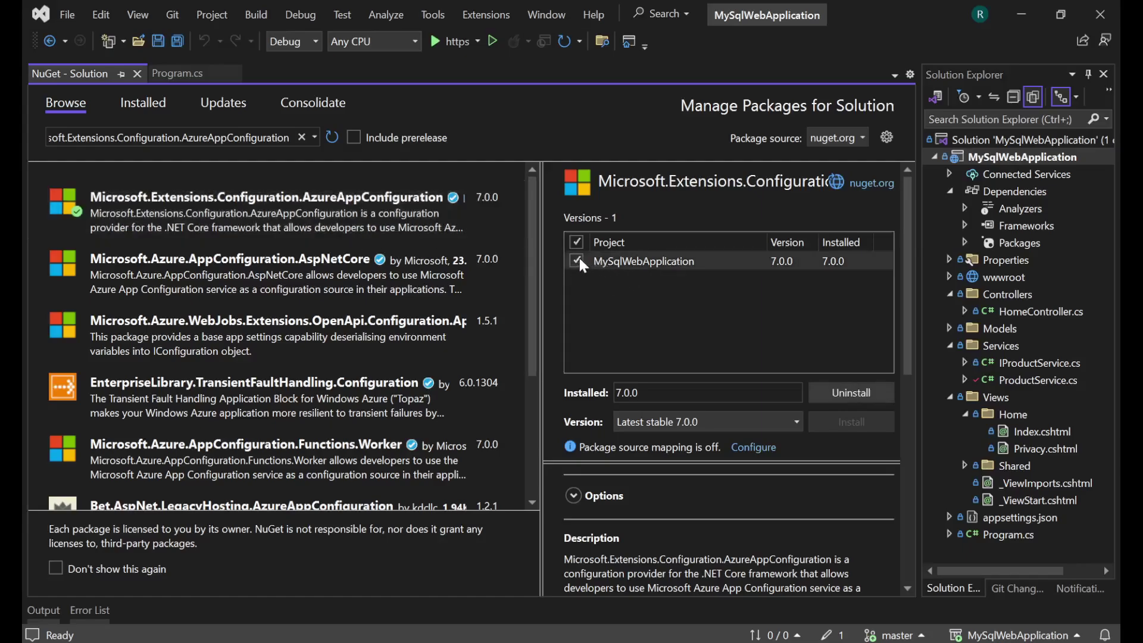
pyautogui.click(331, 215)
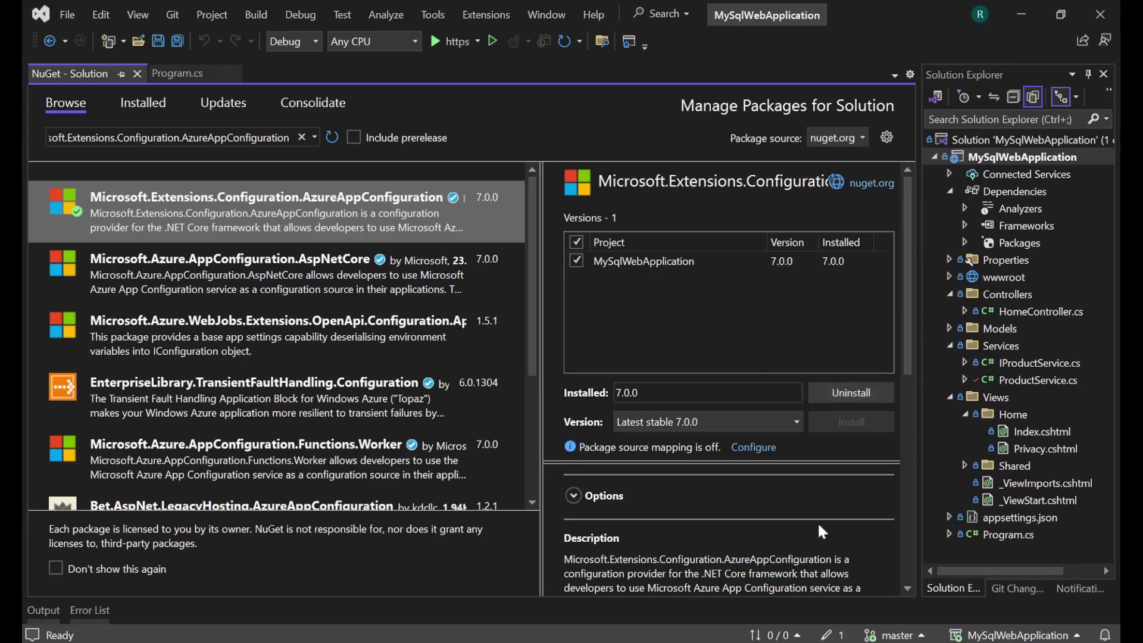
pyautogui.click(759, 427)
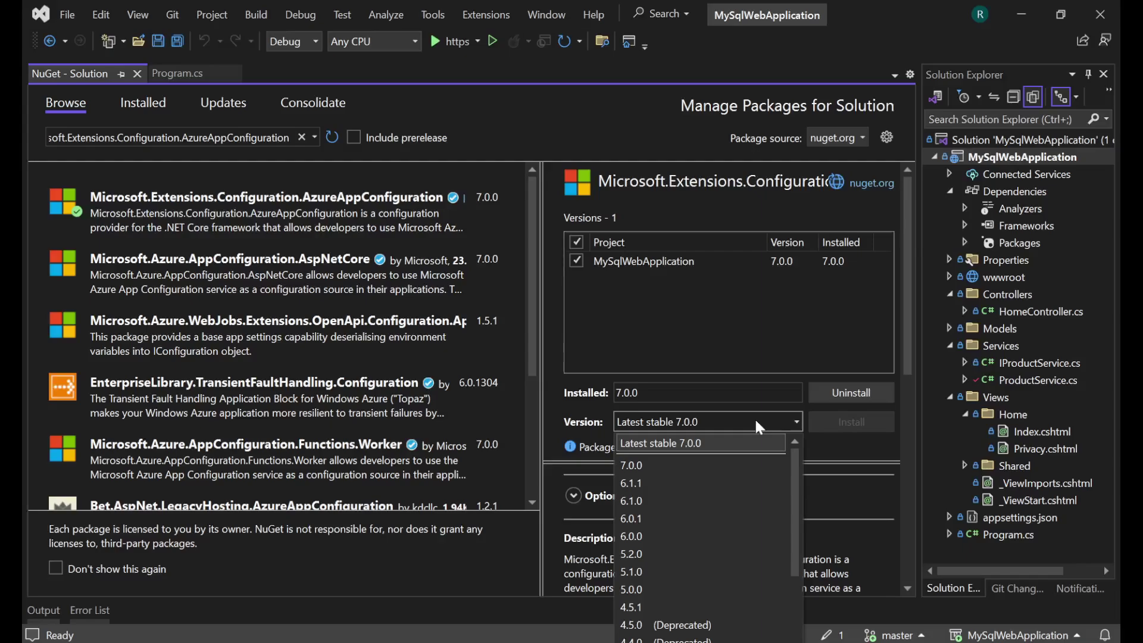
pyautogui.click(759, 426)
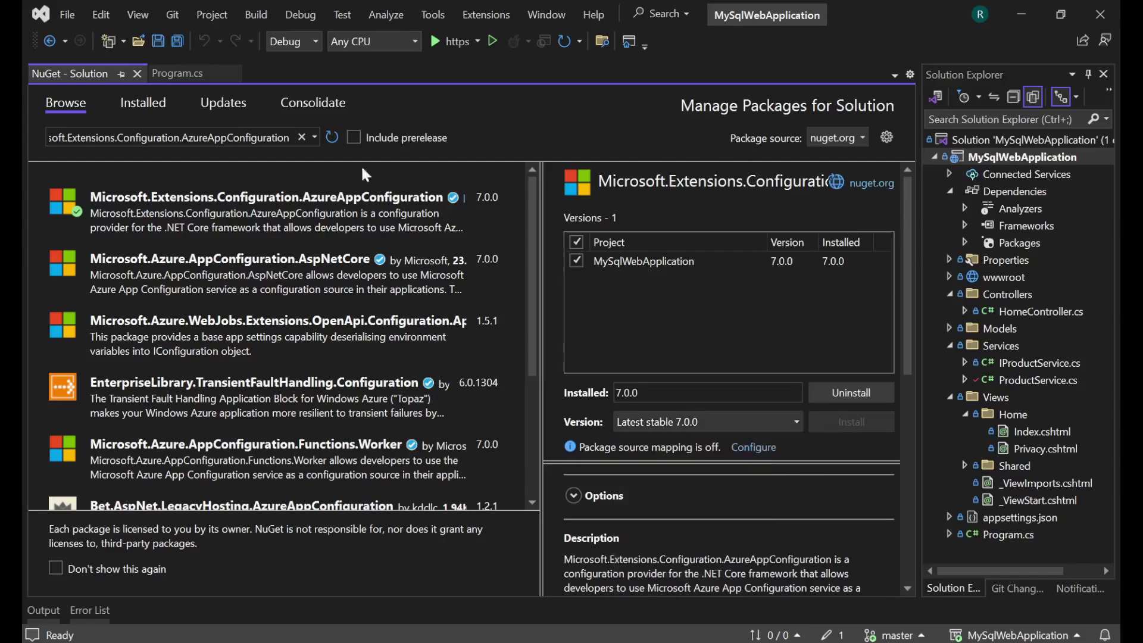
# Expand the project's Packages node under Dependencies and widen the Solution Explorer temporarily to read the full package names and versions
pyautogui.rightClick(992, 160)
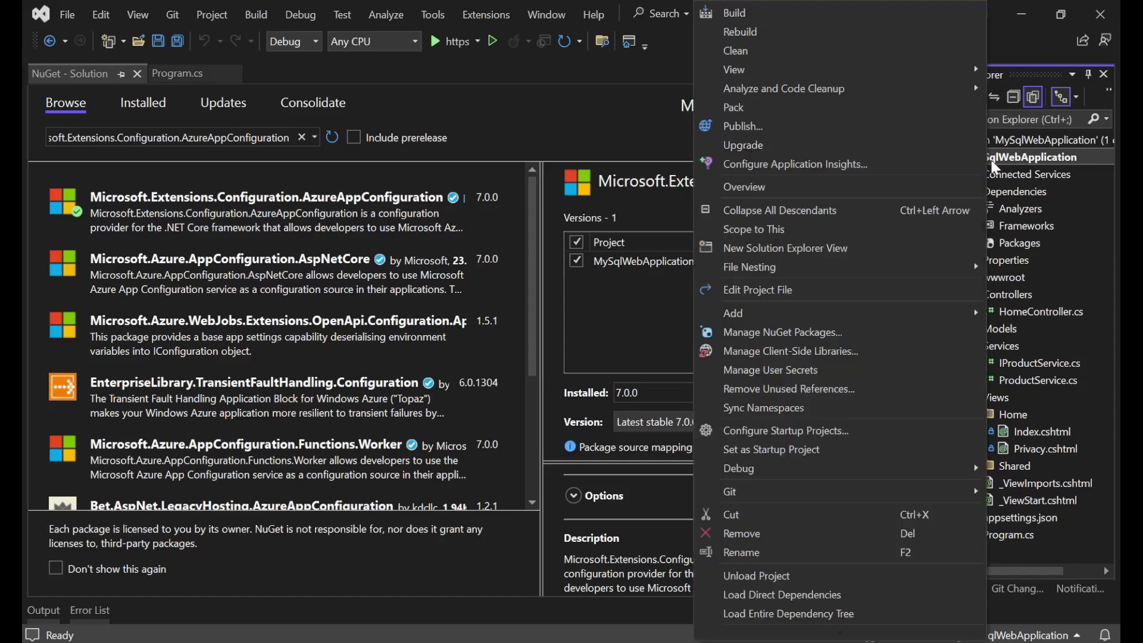
pyautogui.click(1025, 245)
pyautogui.click(965, 244)
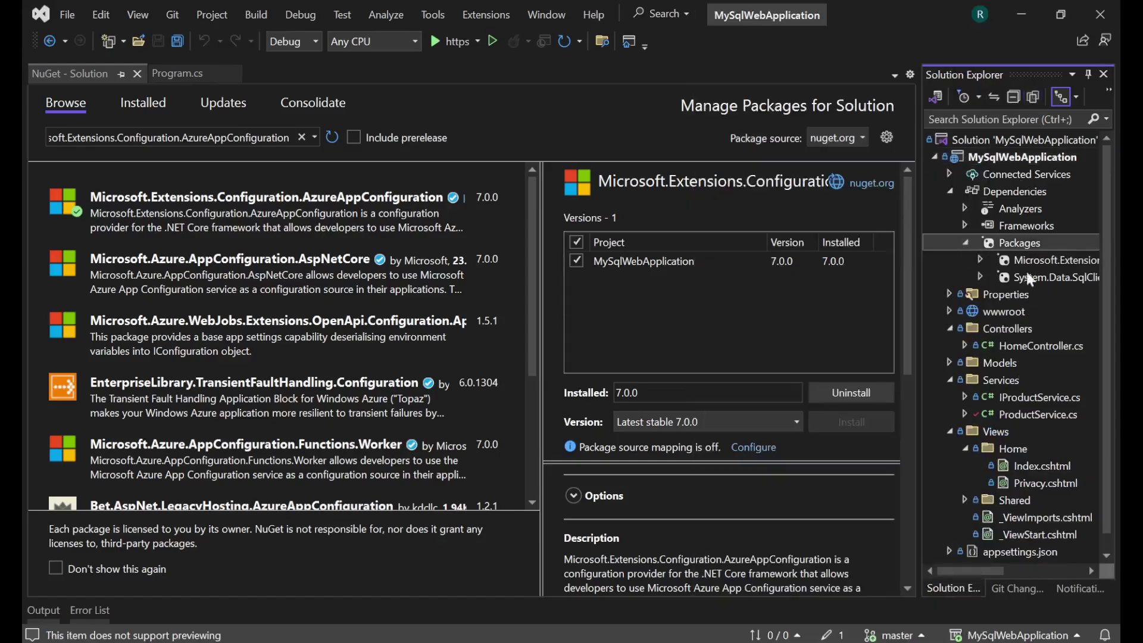
pyautogui.click(1048, 265)
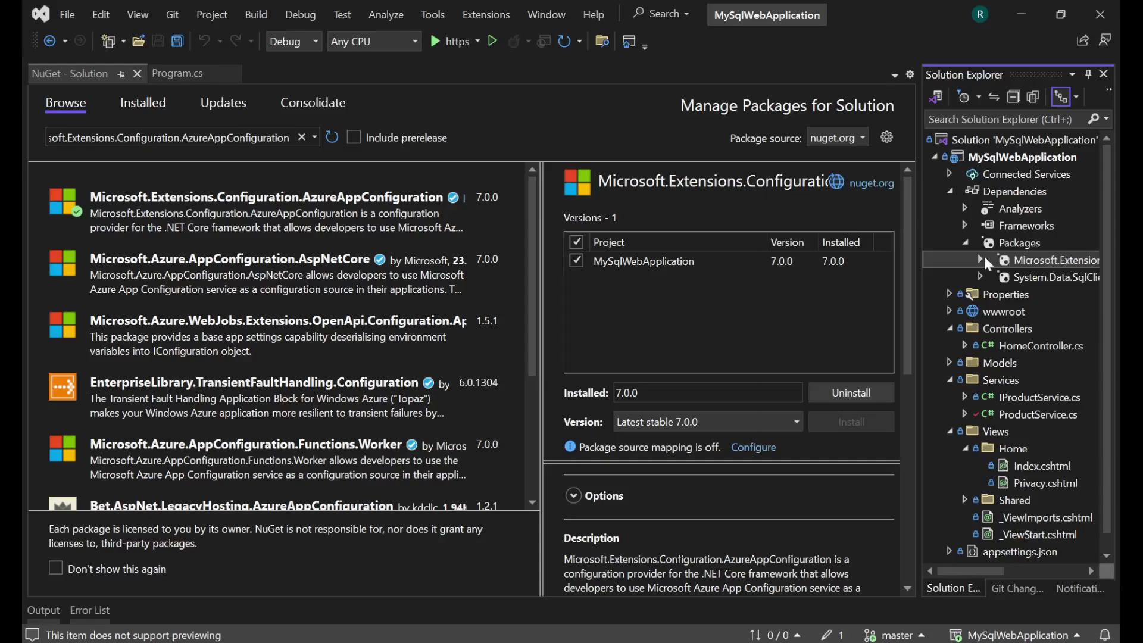
pyautogui.moveTo(925, 257); pyautogui.dragTo(626, 257)
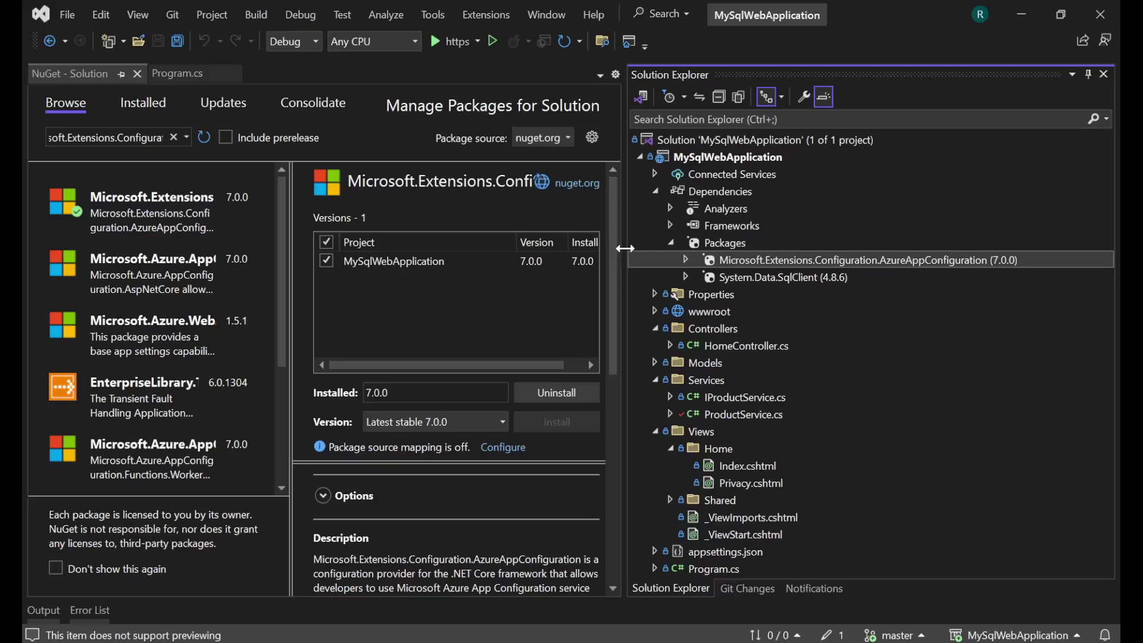
pyautogui.moveTo(625, 248); pyautogui.dragTo(850, 262)
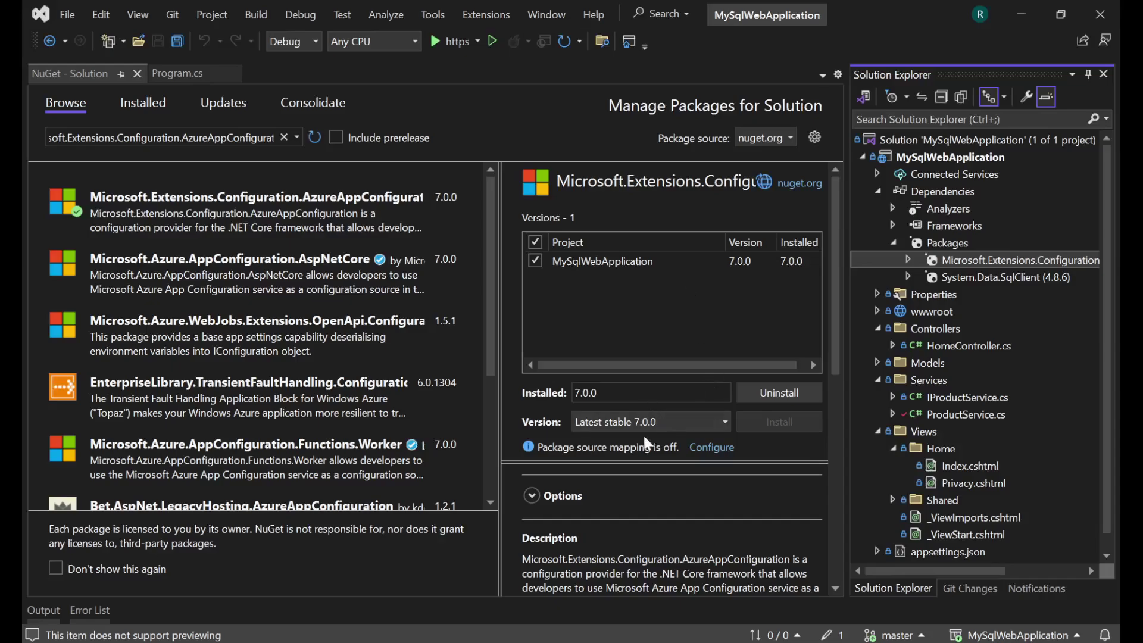
# Close the NuGet package manager and place the cursor on the empty line 6 below the CreateBuilder call in Program.cs
pyautogui.click(137, 73)
pyautogui.click(519, 256)
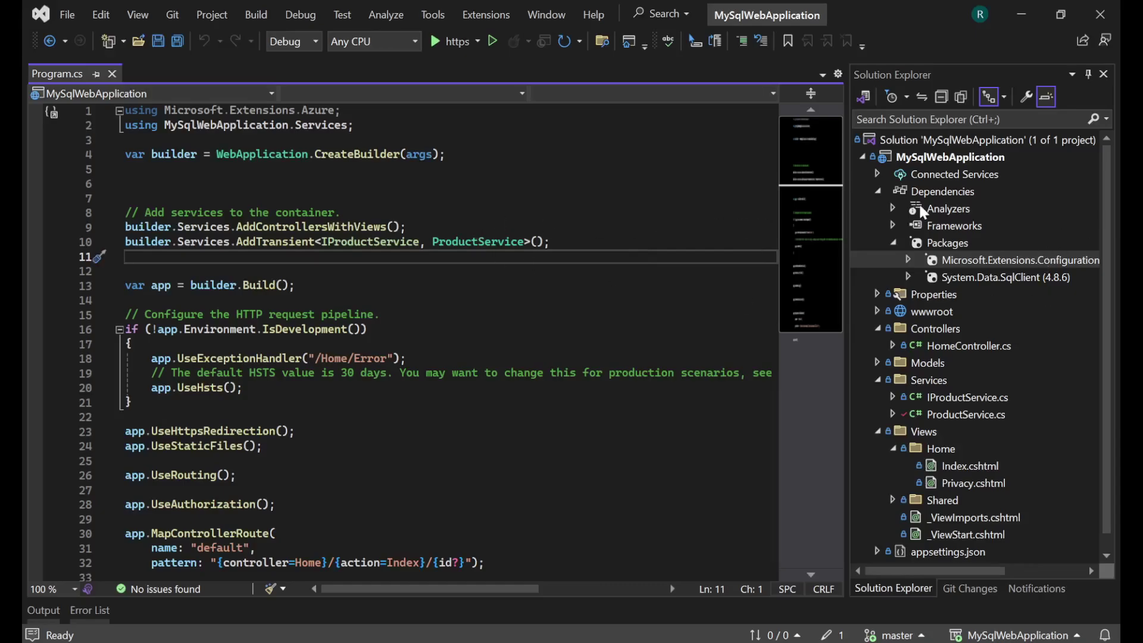
pyautogui.click(287, 183)
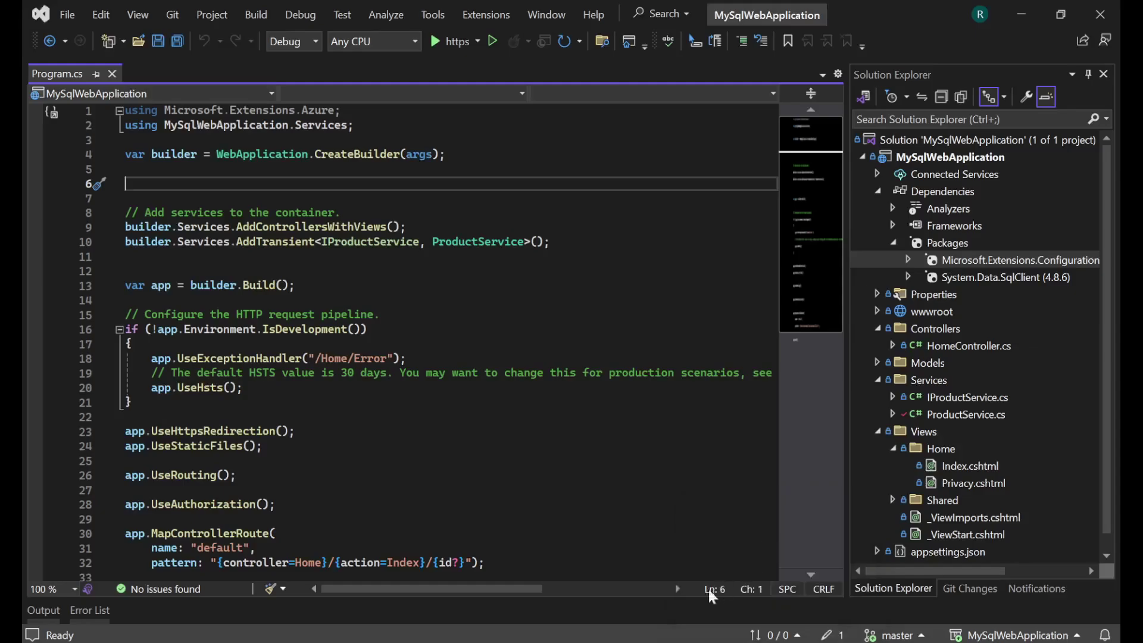
# Switch to the Azure portal in the browser, open the access keys of appconfig8900 and reveal the hidden key values
pyautogui.click(590, 569)
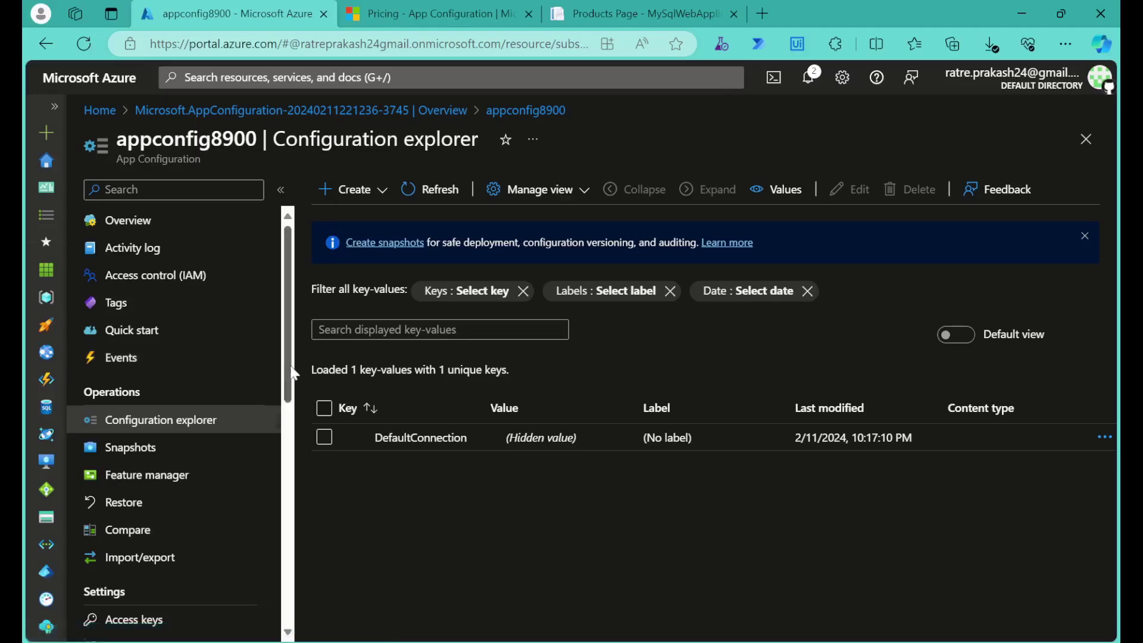
pyautogui.moveTo(290, 363); pyautogui.dragTo(290, 375)
pyautogui.scroll(-2, 291, 380)
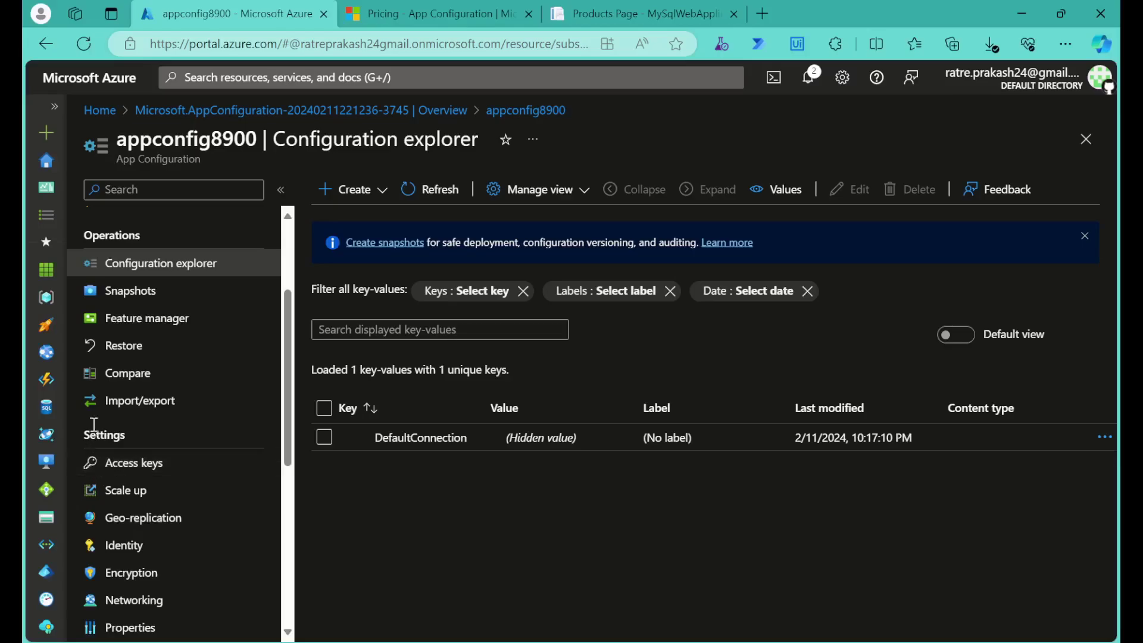
pyautogui.click(141, 465)
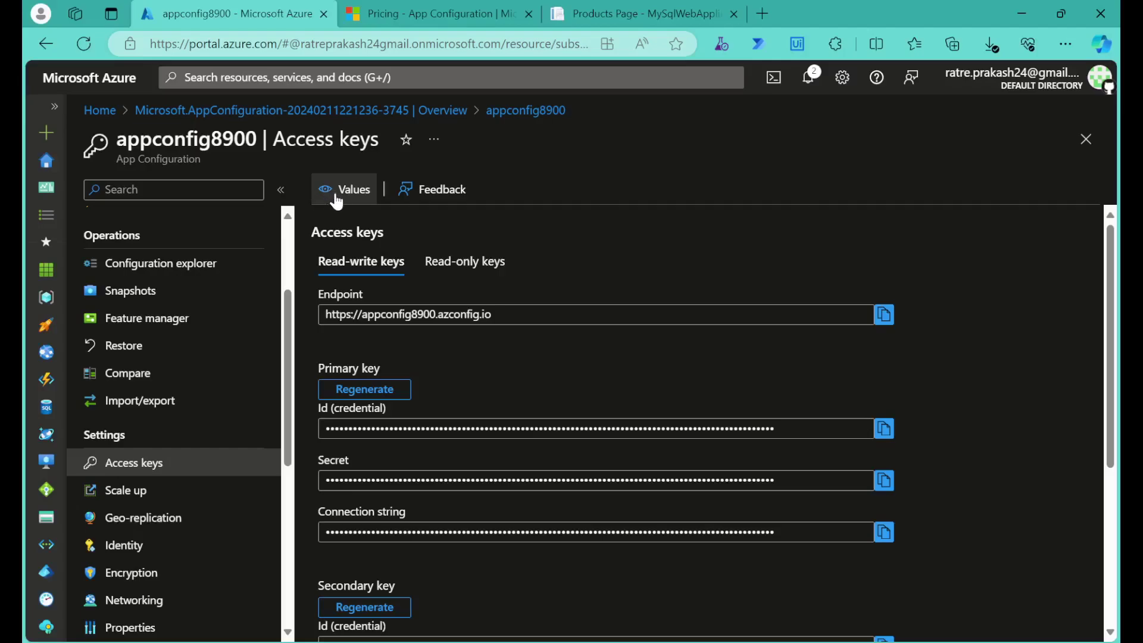
pyautogui.click(350, 191)
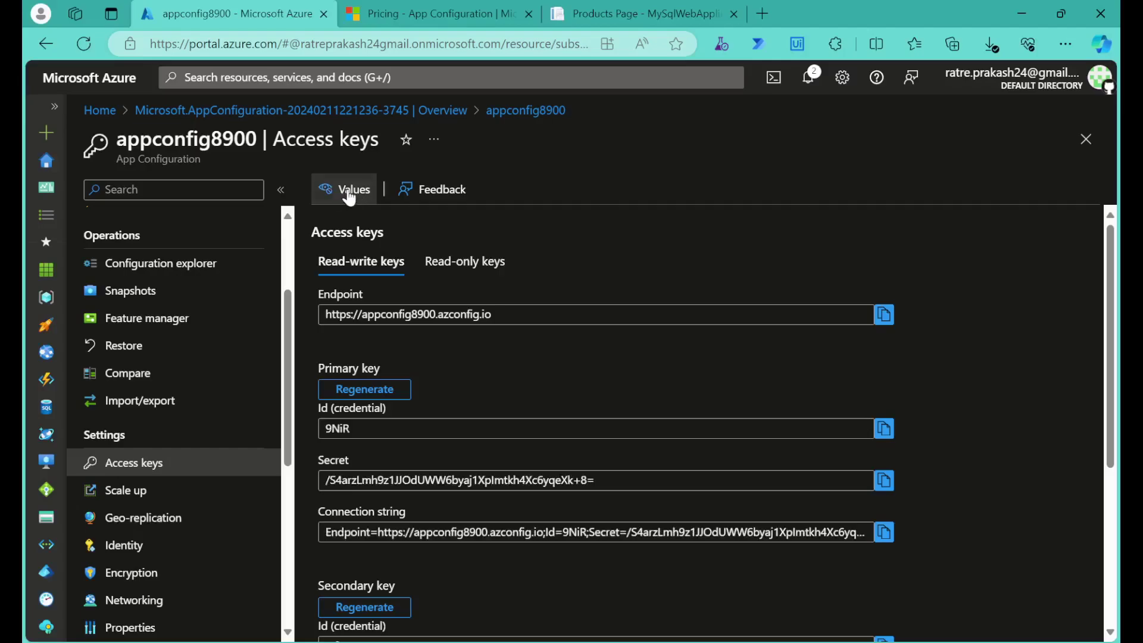
# Review the primary and secondary read-write keys and copy the primary key's connection string
pyautogui.scroll(-2, 935, 418)
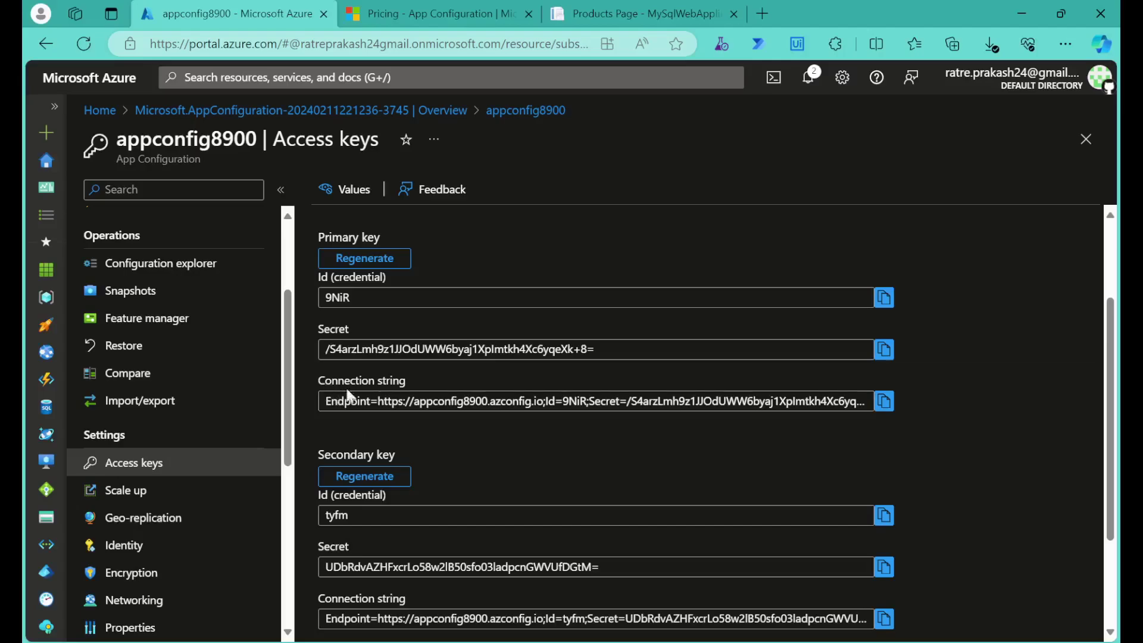
pyautogui.scroll(2, 346, 396)
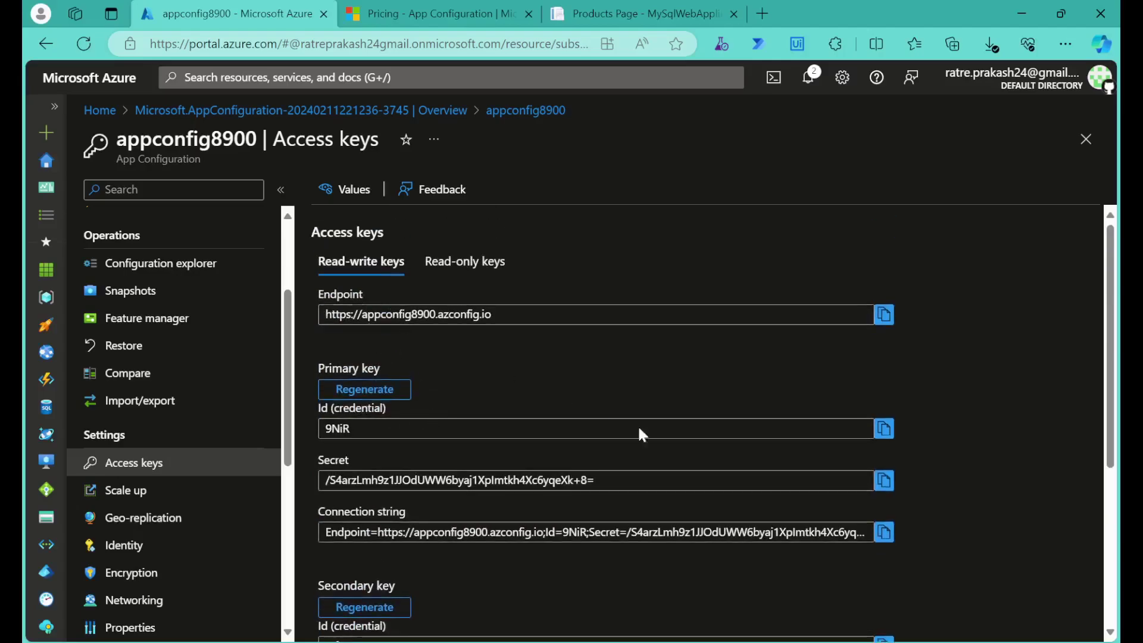
pyautogui.scroll(-1, 371, 452)
pyautogui.scroll(-3, 370, 458)
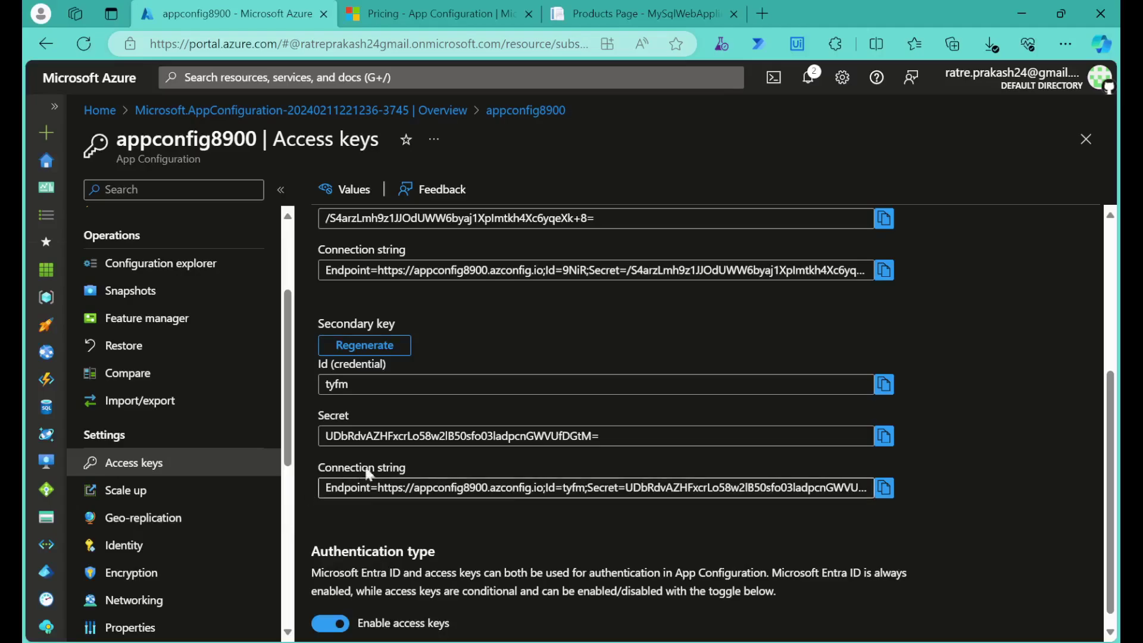
pyautogui.scroll(4, 484, 476)
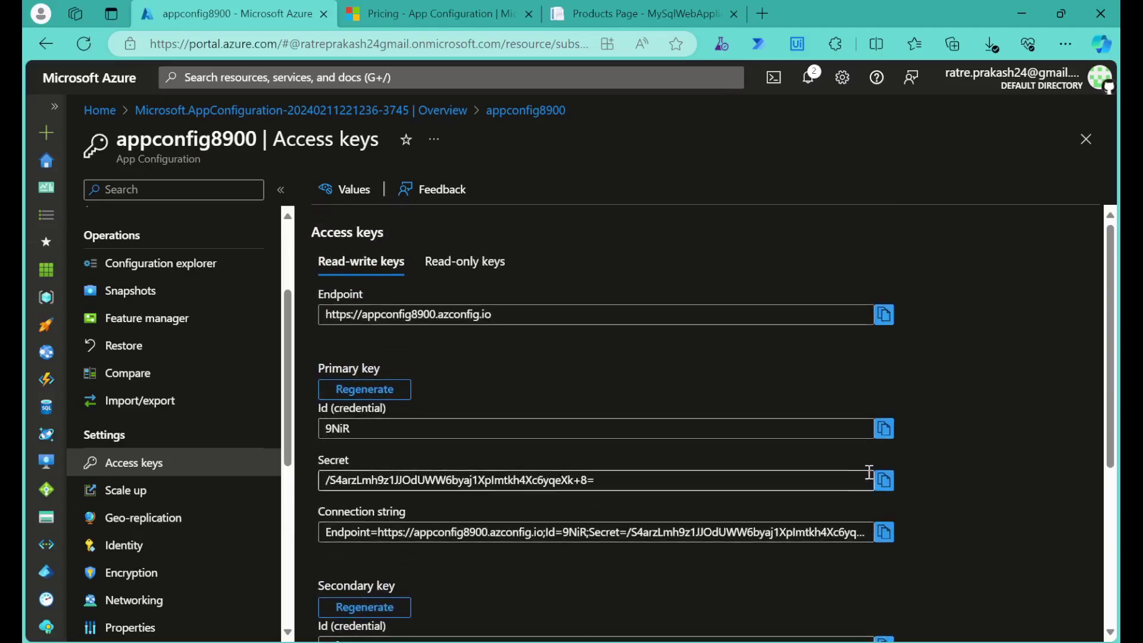
pyautogui.click(888, 539)
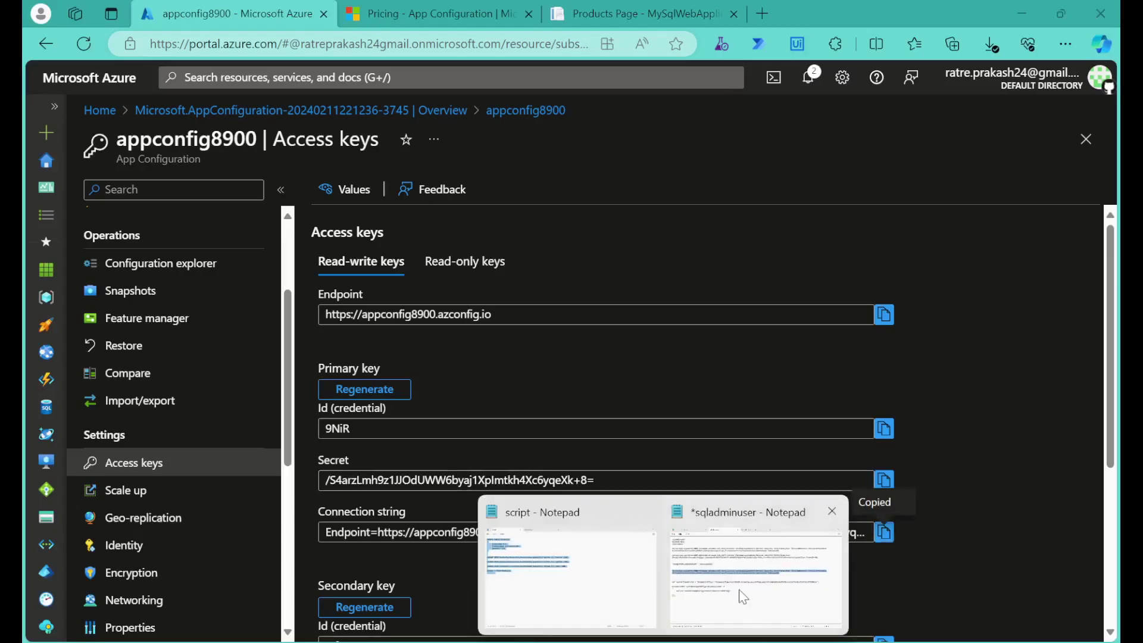
# Switch to the sqladminuser file in Notepad and paste the App Configuration connection string on a new line below the existing notes
pyautogui.click(740, 599)
pyautogui.click(86, 471)
pyautogui.press('Return')
pyautogui.press('Return')
pyautogui.press('Return')
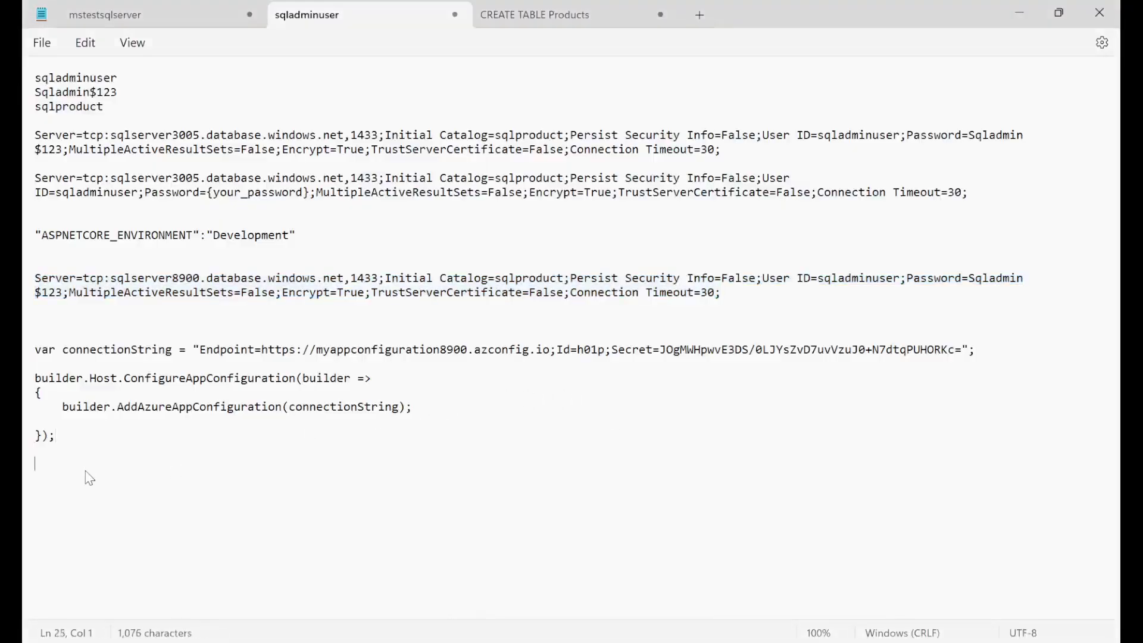
pyautogui.hotkey('ctrl', 'v')
# Switch to Visual Studio and declare var connectionstring on line 6 of Program.cs, assigning it the copied App Configuration connection string
pyautogui.hotkey('alt', 'Tab')
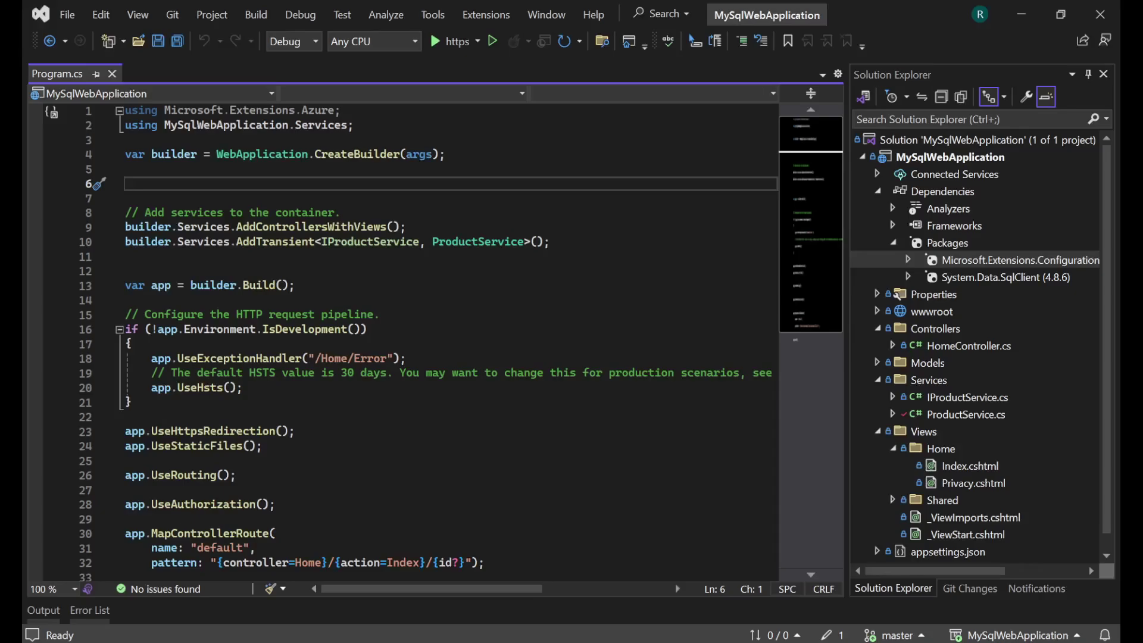
pyautogui.hotkey('alt', 'Tab')
pyautogui.write('var conne')
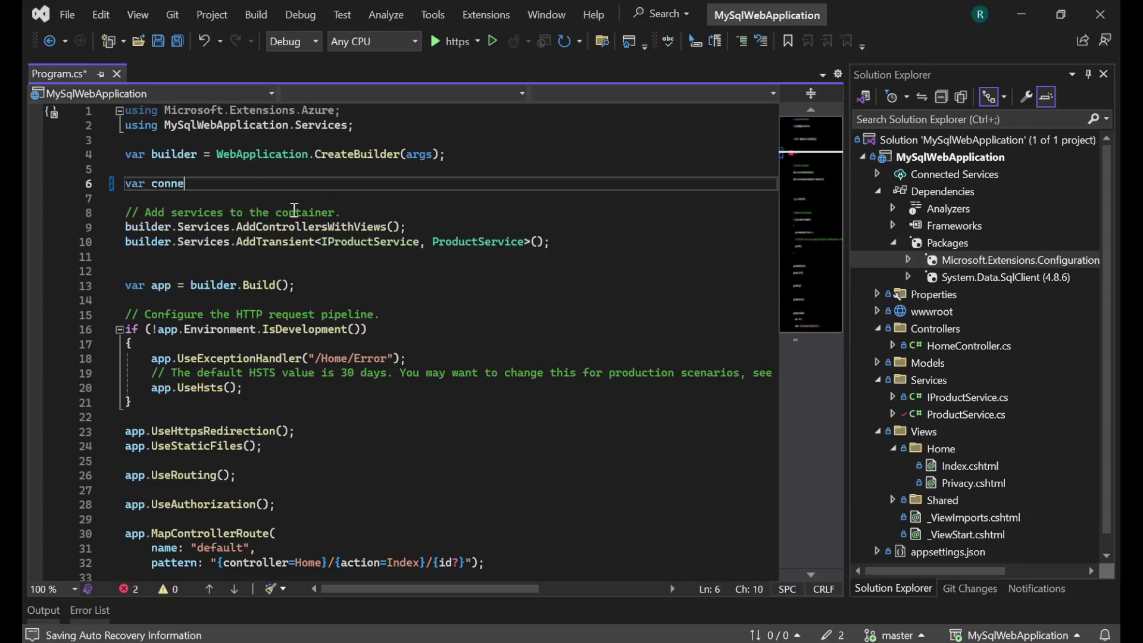
pyautogui.write('ctionstr')
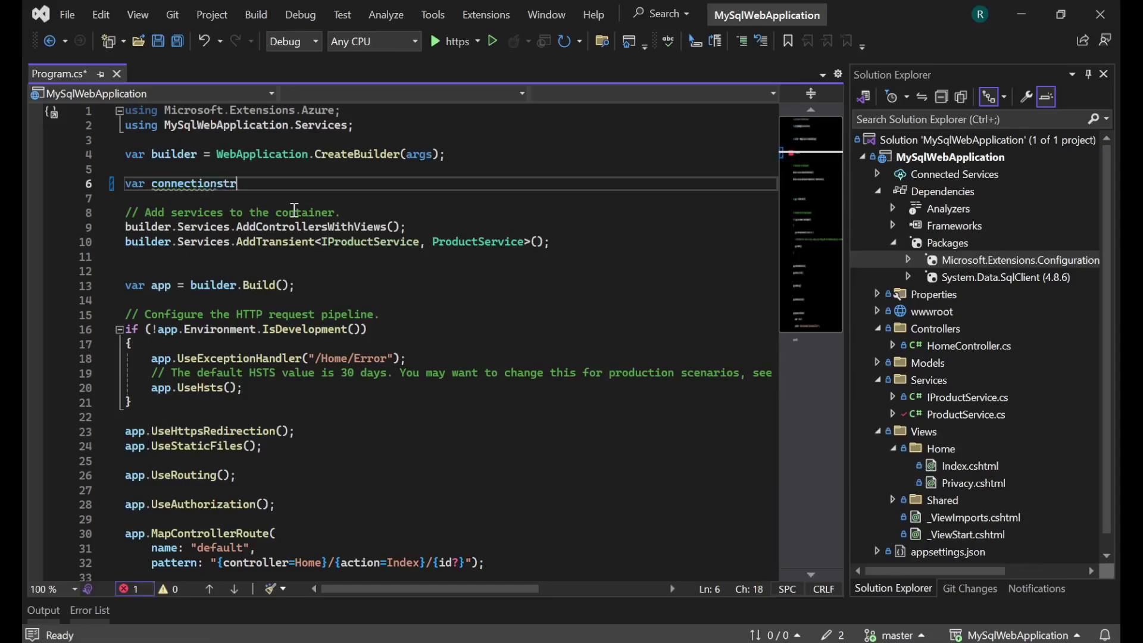
pyautogui.write('ing ="')
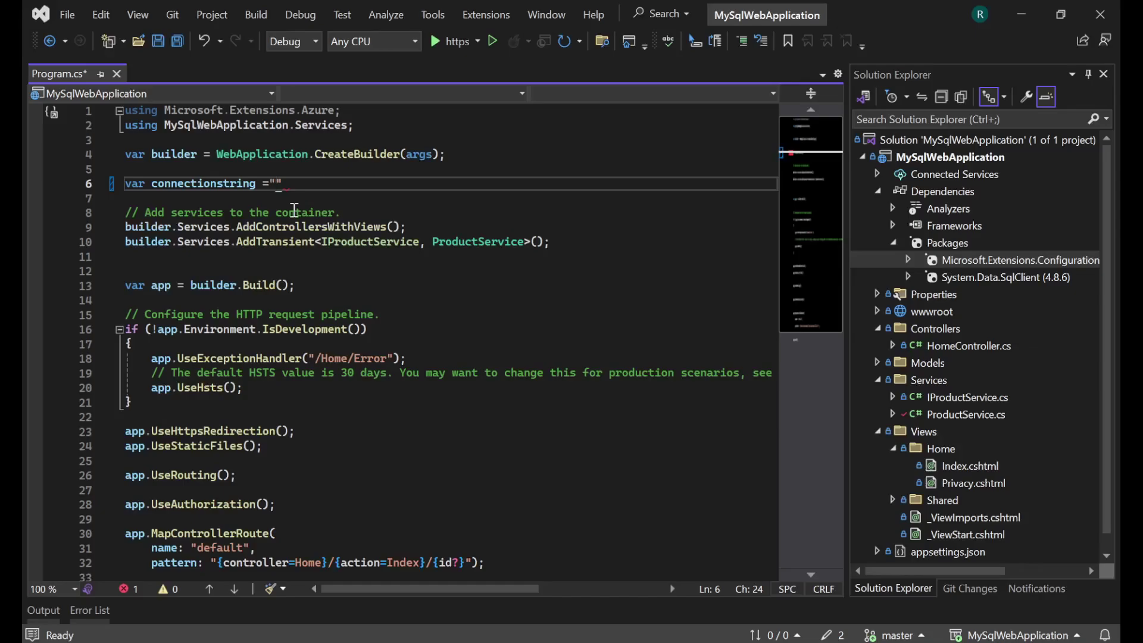
pyautogui.hotkey('ctrl', 'v')
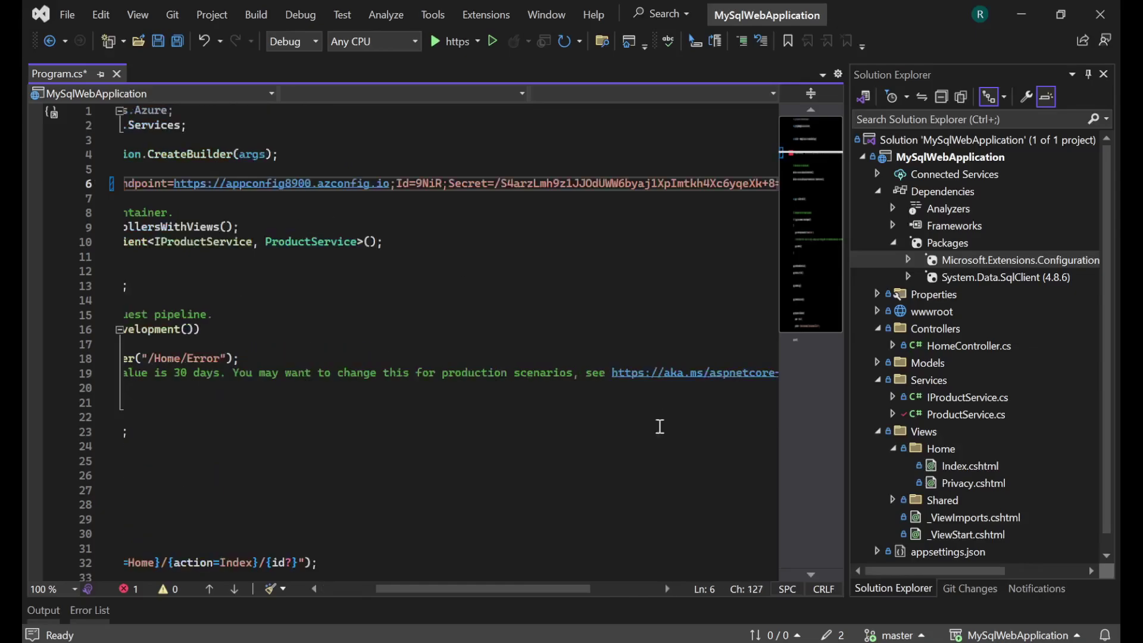
pyautogui.moveTo(494, 590); pyautogui.dragTo(564, 589)
pyautogui.click(627, 184)
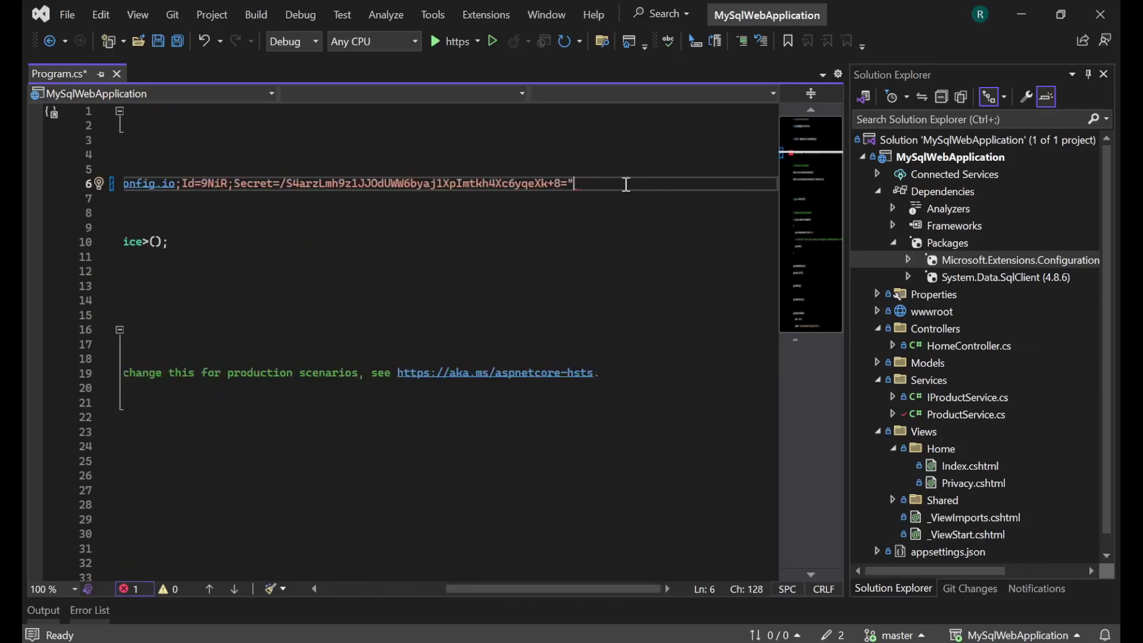
pyautogui.write(';')
pyautogui.press('Return')
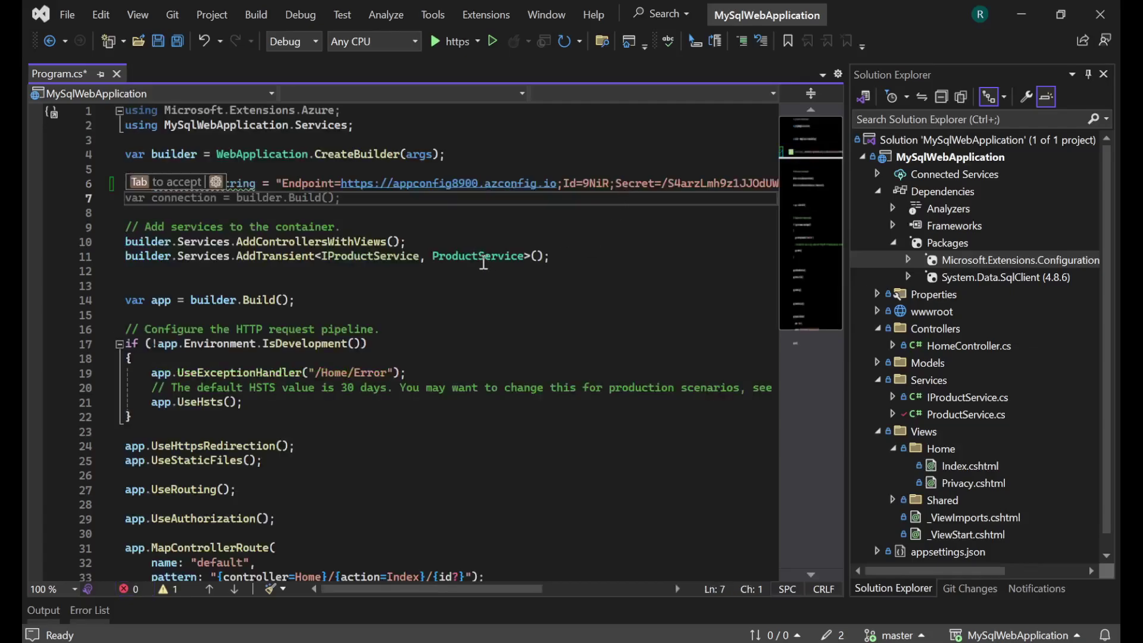
# Unpin the Solution Explorer so that it auto-hides and the code editor gets the full width
pyautogui.click(445, 223)
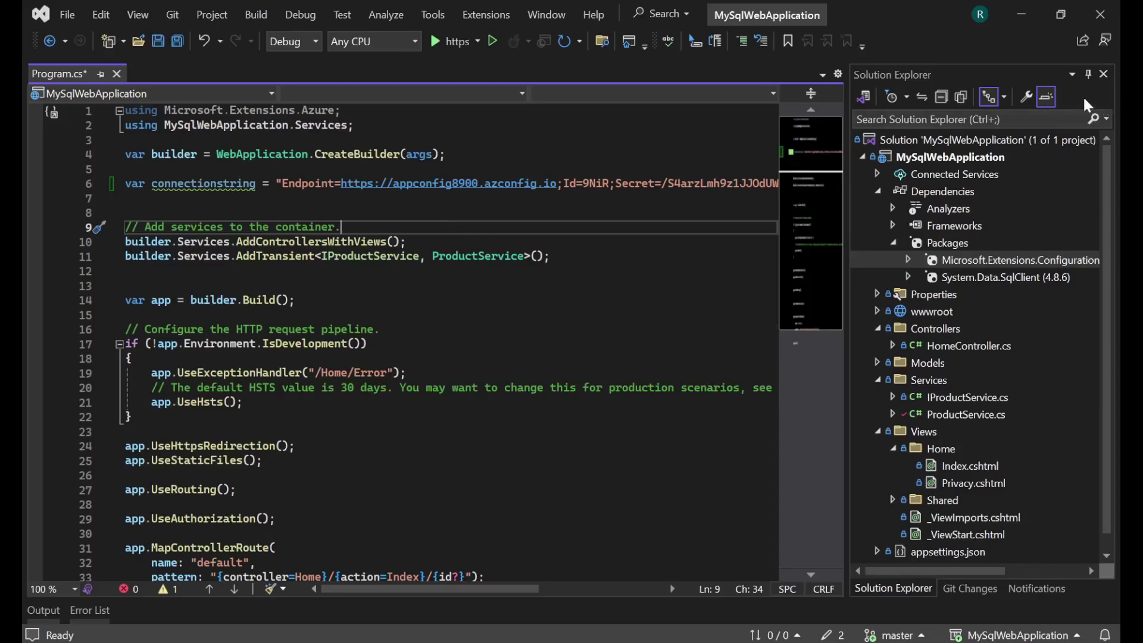
pyautogui.click(1089, 74)
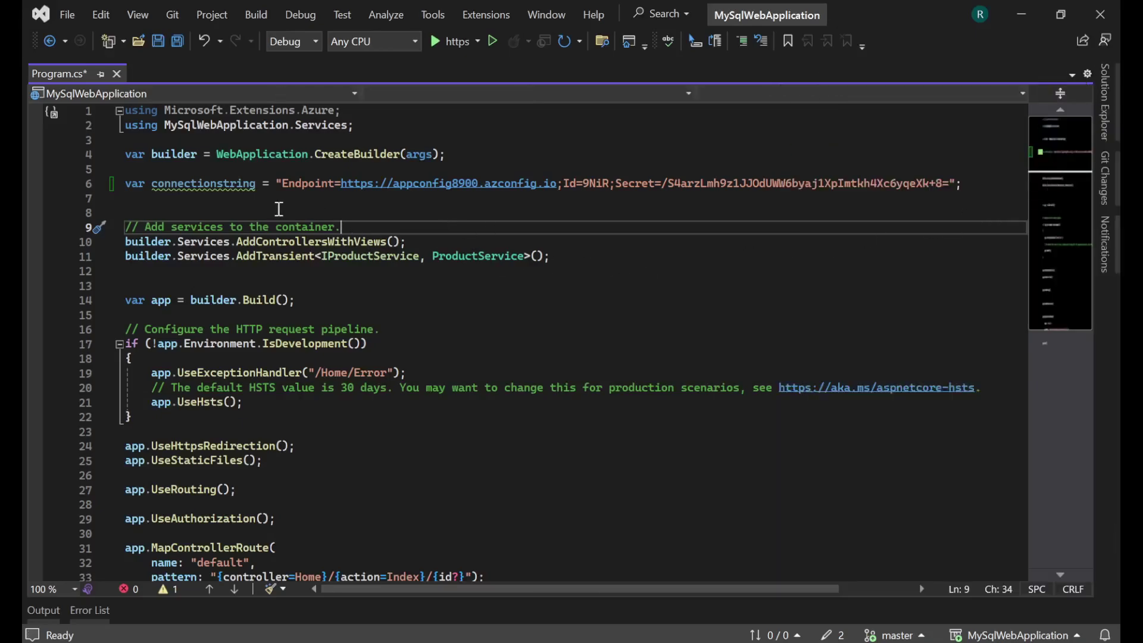
pyautogui.click(264, 208)
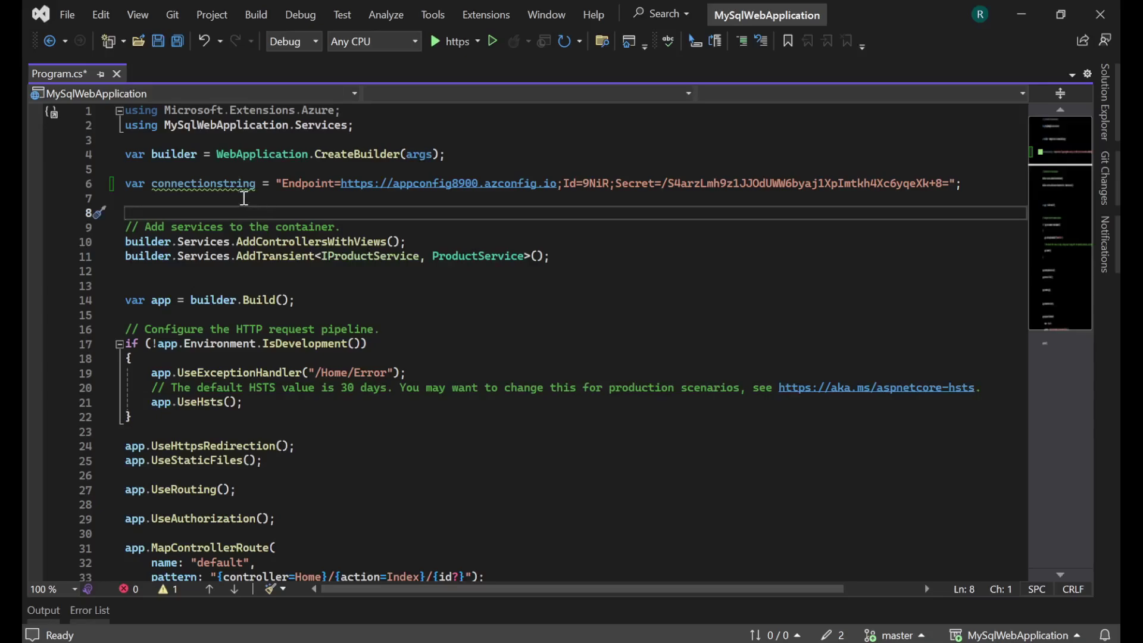
# On line 8 of Program.cs, below the connection string variable, write builder.Host.ConfigureAppConfiguration
pyautogui.click(244, 199)
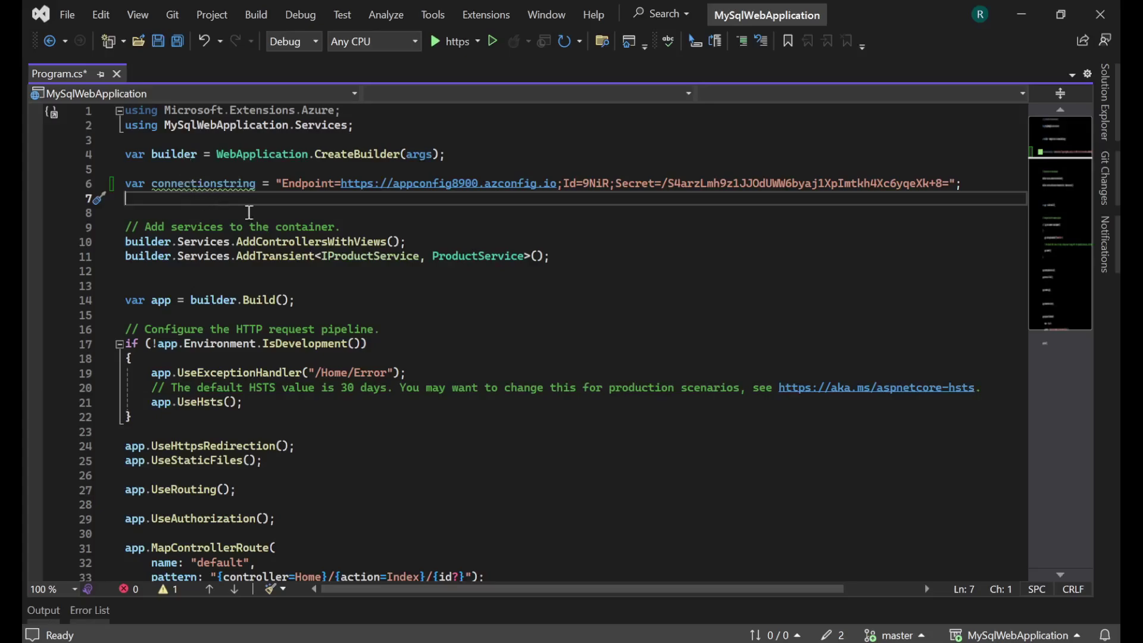
pyautogui.press('Return')
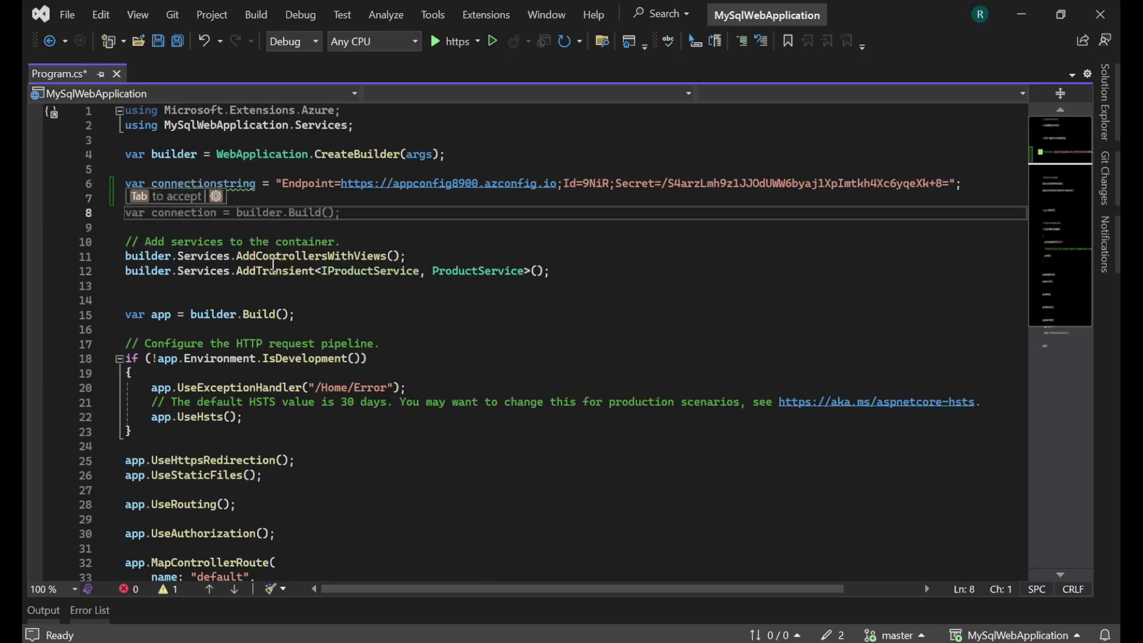
pyautogui.write('builder')
pyautogui.press('Escape')
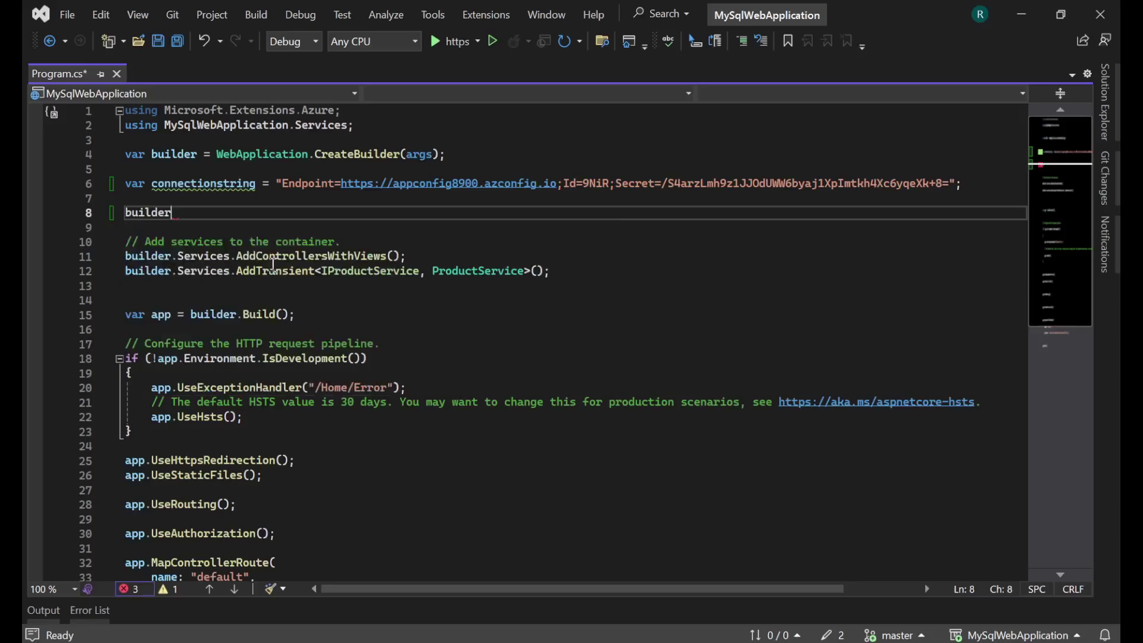
pyautogui.write('.Host')
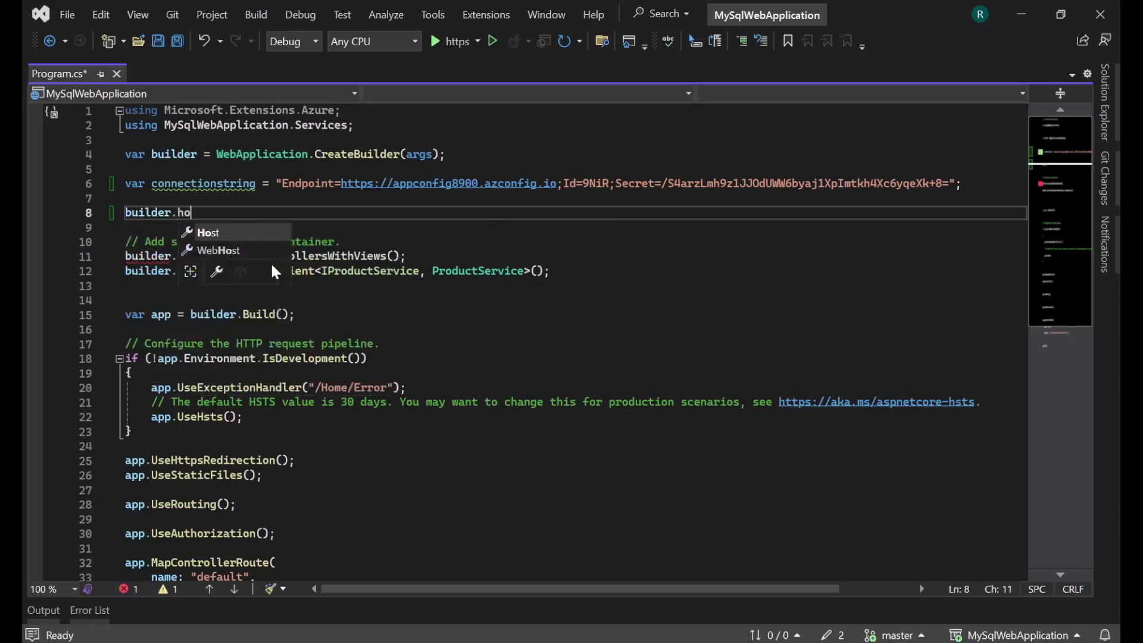
pyautogui.write('.')
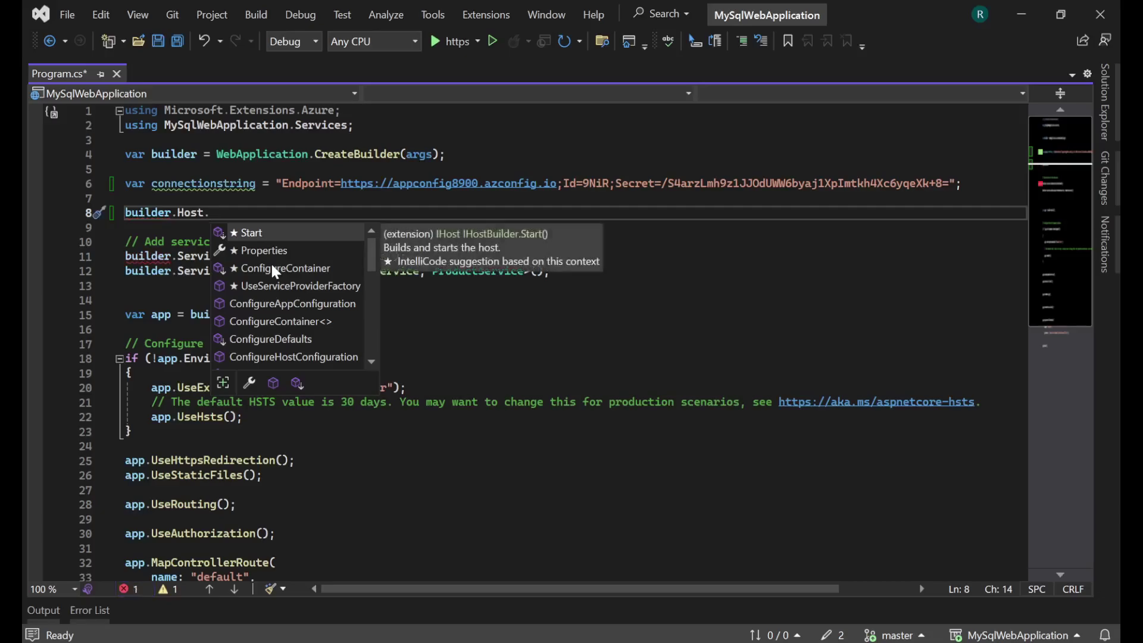
pyautogui.press('Down')
pyautogui.press('Down')
pyautogui.press('Down')
pyautogui.press('Down')
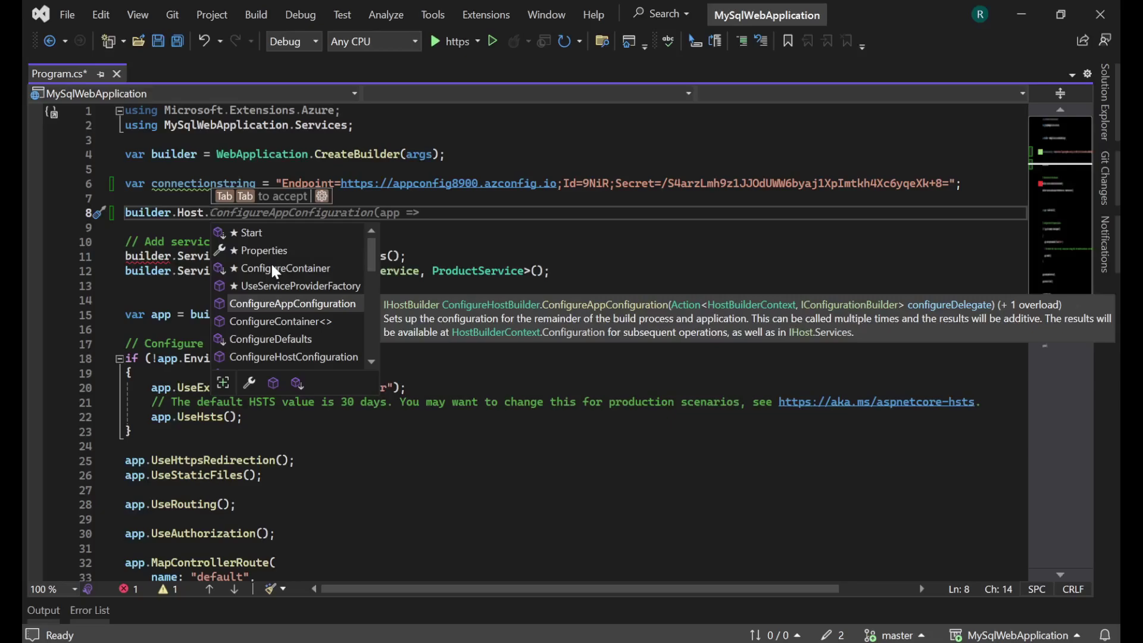
pyautogui.press('Tab')
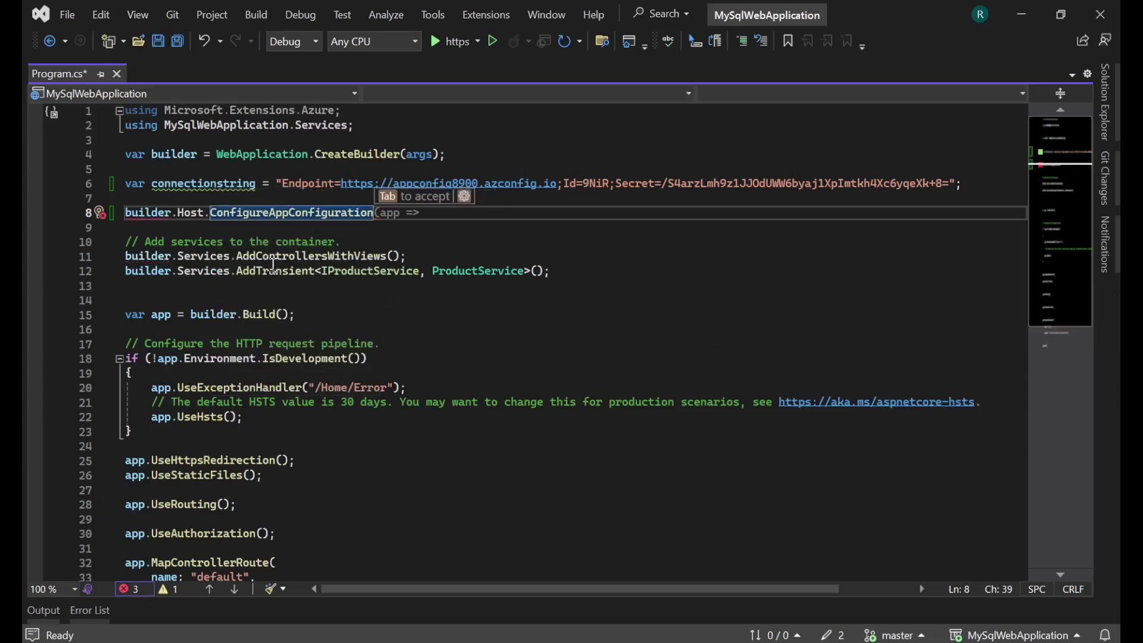
# Switch to the sqladminuser file in Notepad, check the ConfigureAppConfiguration sample code, and return to Visual Studio
pyautogui.moveTo(306, 208)
pyautogui.moveTo(266, 215)
pyautogui.moveTo(665, 639)
pyautogui.click(724, 586)
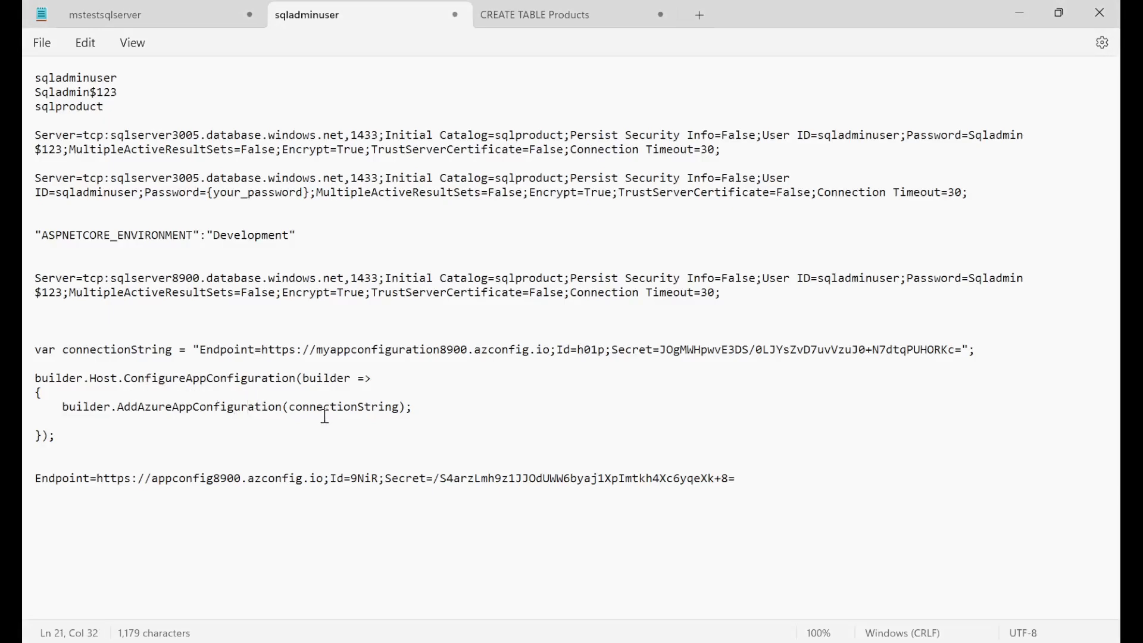
pyautogui.hotkey('alt', 'Tab')
pyautogui.hotkey('alt', 'Tab')
pyautogui.hotkey('alt', 'Tab')
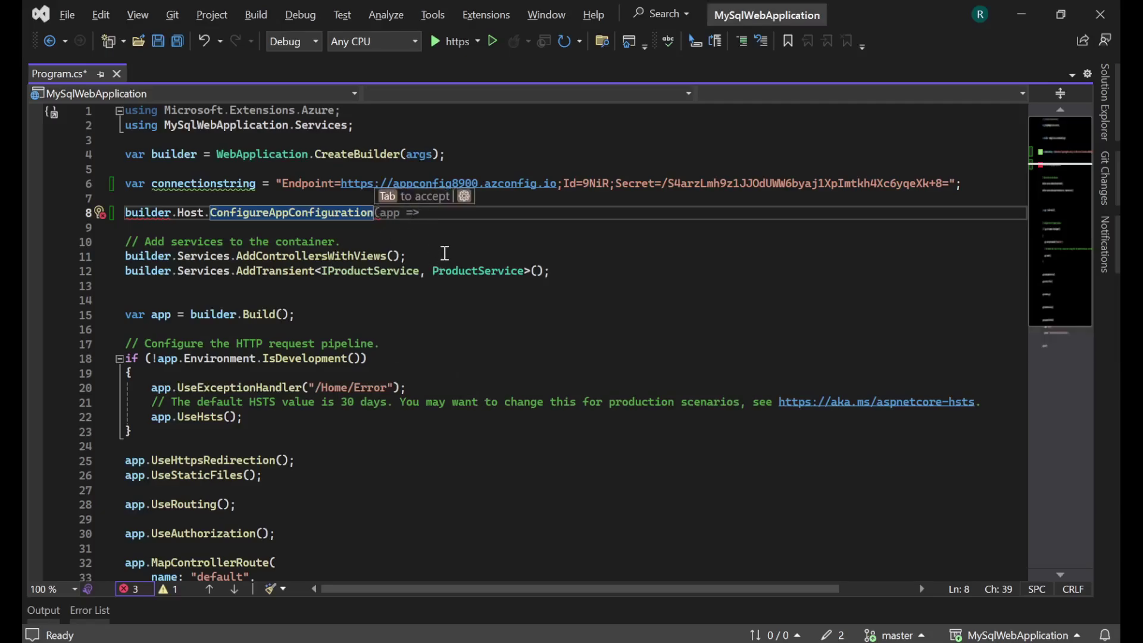
# Pass a builder => { } lambda to ConfigureAppConfiguration and expand its body over several lines
pyautogui.write('(')
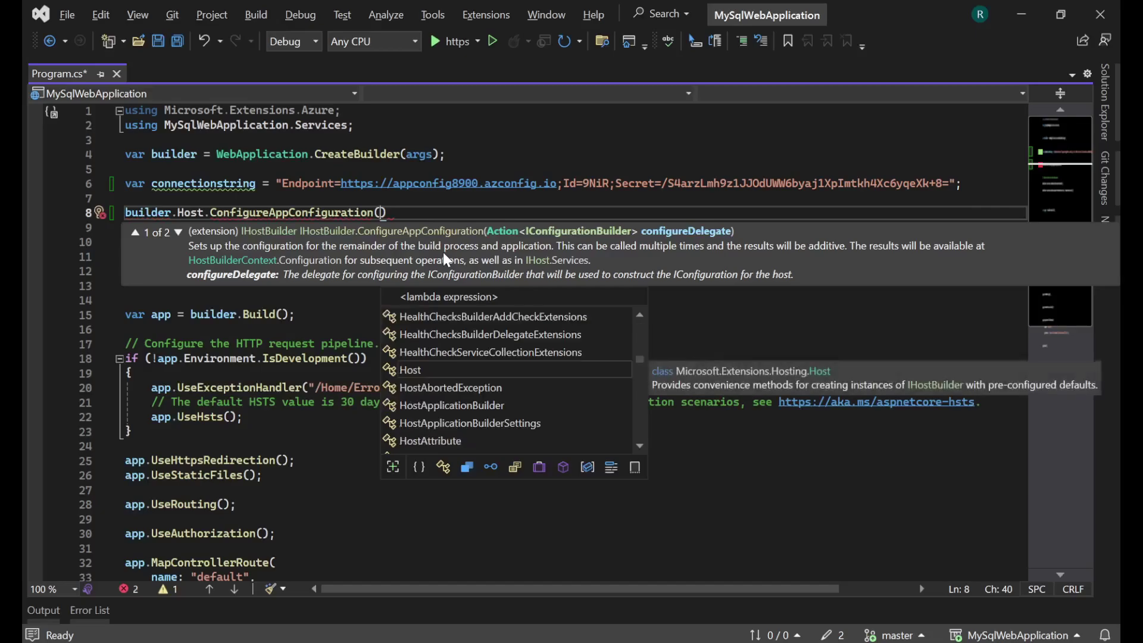
pyautogui.write('buil')
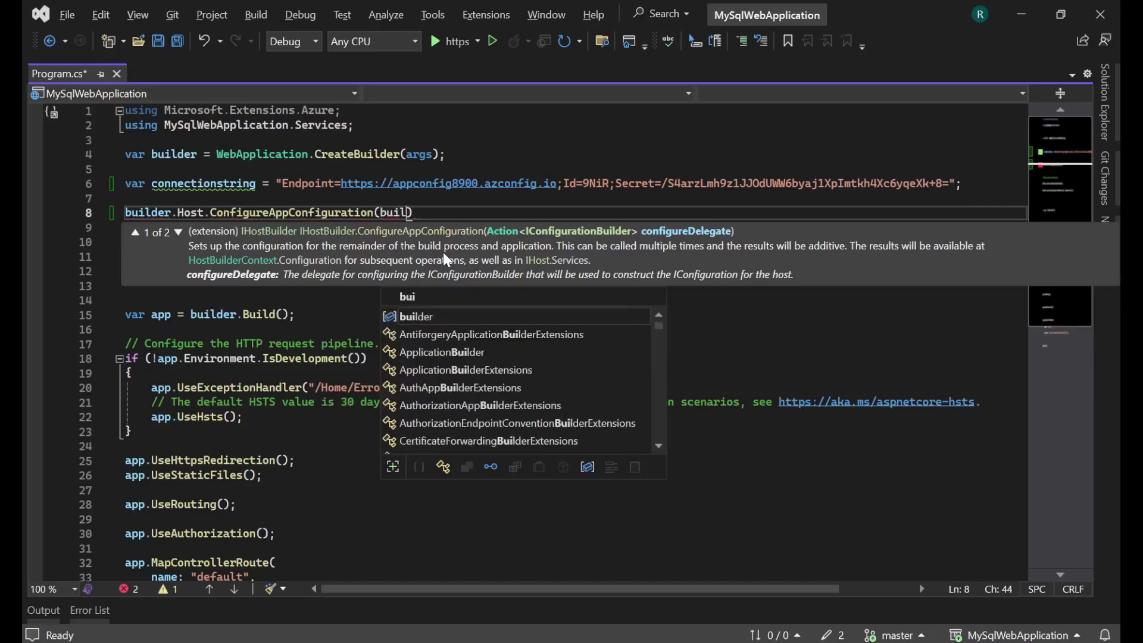
pyautogui.write('der')
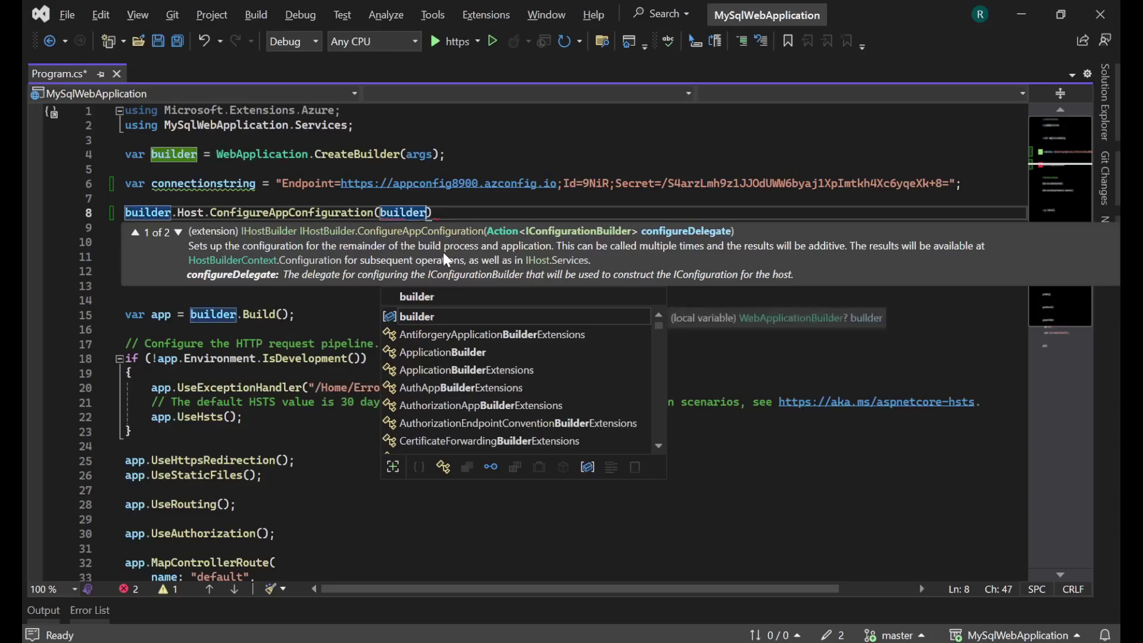
pyautogui.write(' => { }')
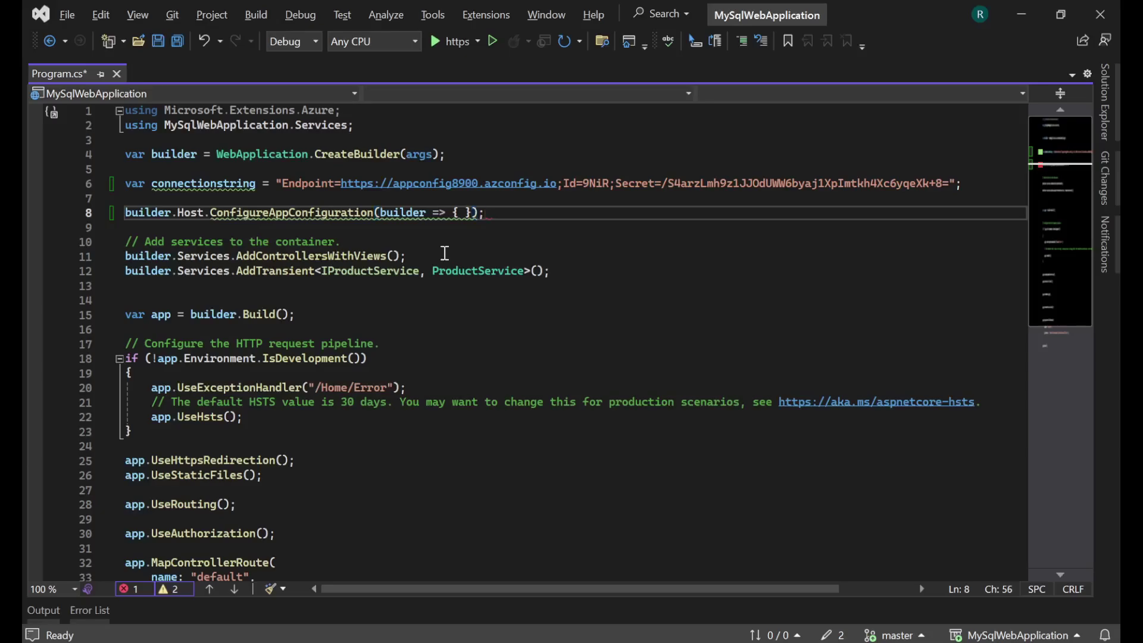
pyautogui.press('Left')
pyautogui.press('Left')
pyautogui.press('Return')
pyautogui.press('Return')
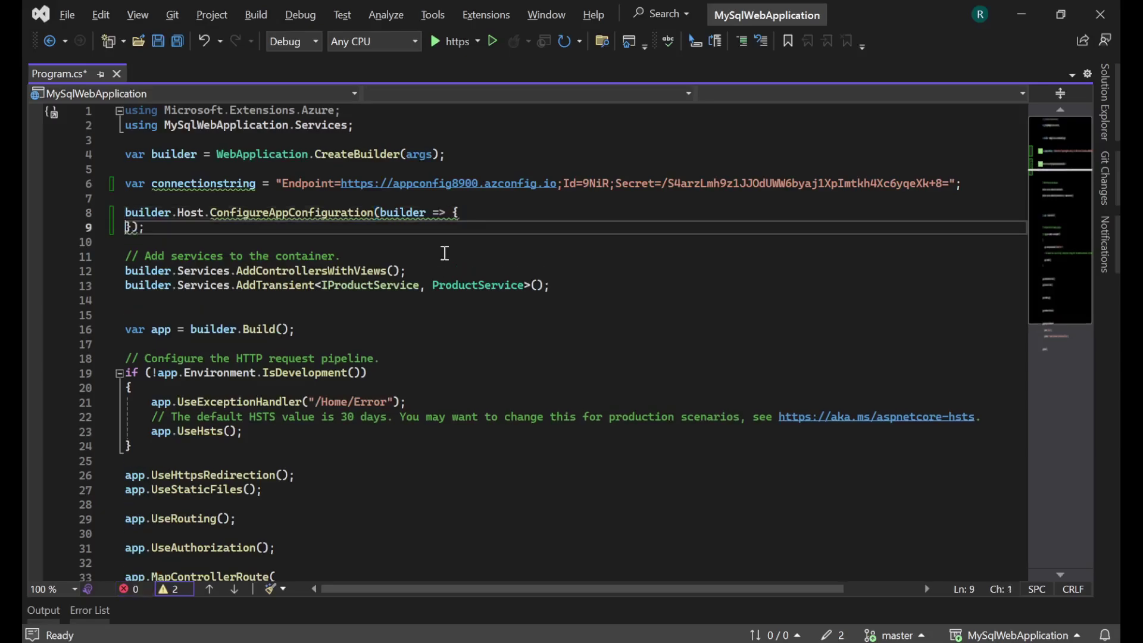
pyautogui.press('Return')
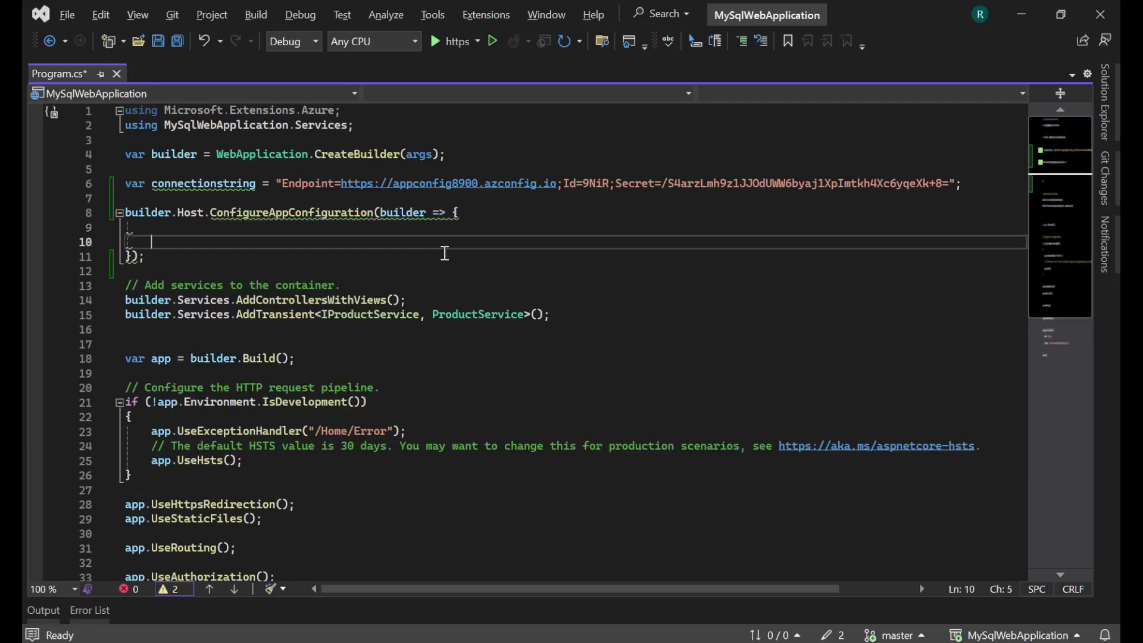
# Inside the lambda body, add builder.AddAzureAppConfiguration(connectionstring); and save Program.cs
pyautogui.write('bui')
pyautogui.press('Tab')
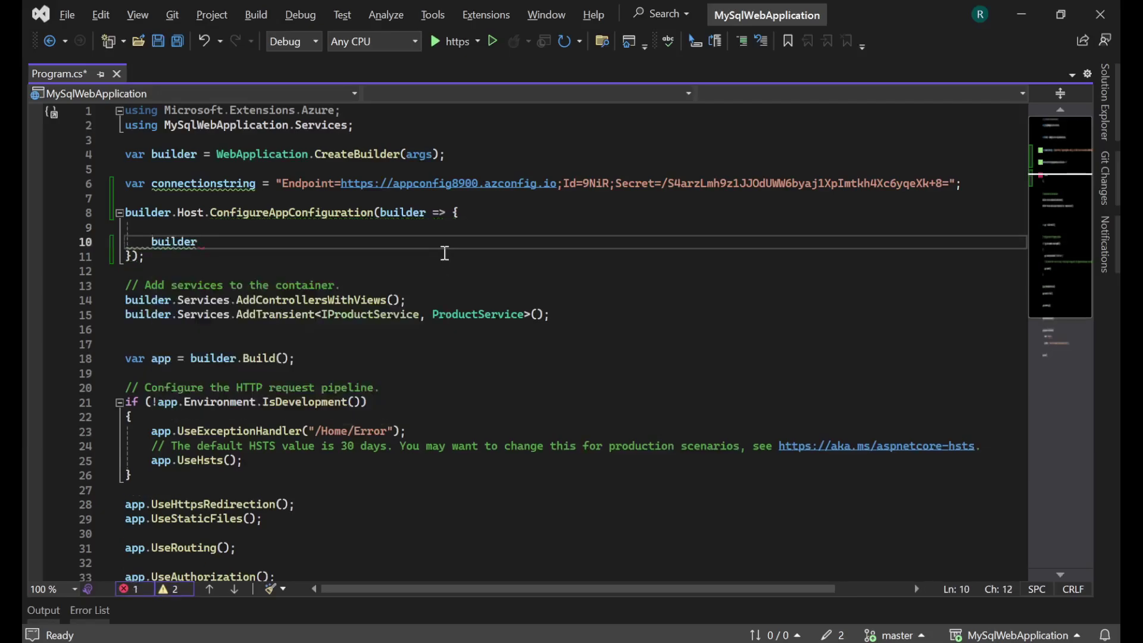
pyautogui.write('.')
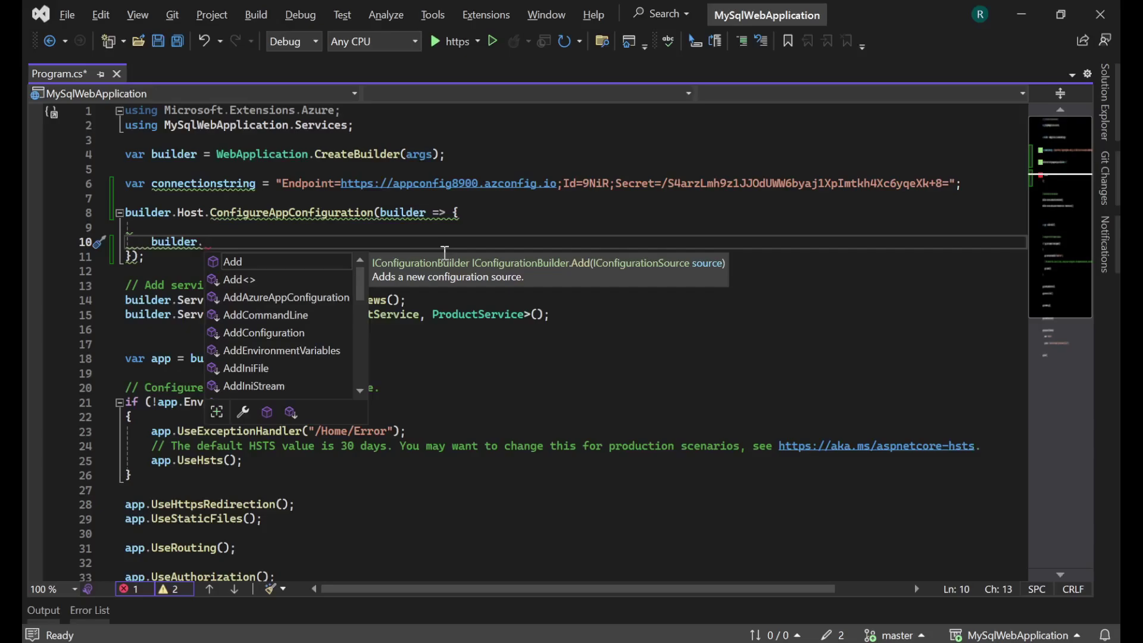
pyautogui.write('az')
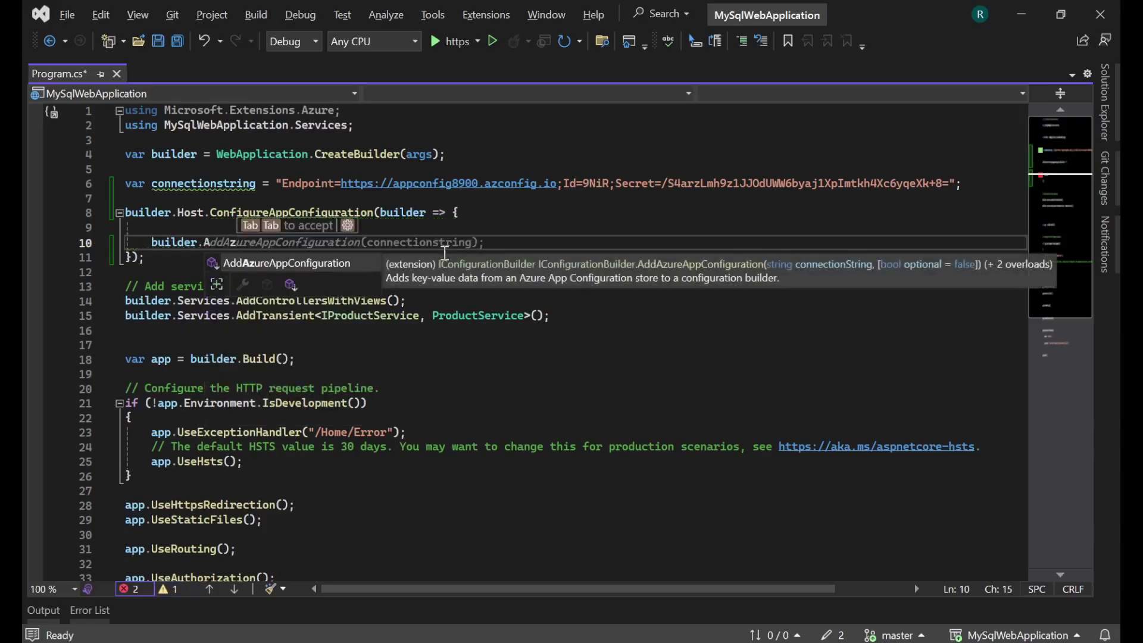
pyautogui.press('Tab')
pyautogui.press('Tab')
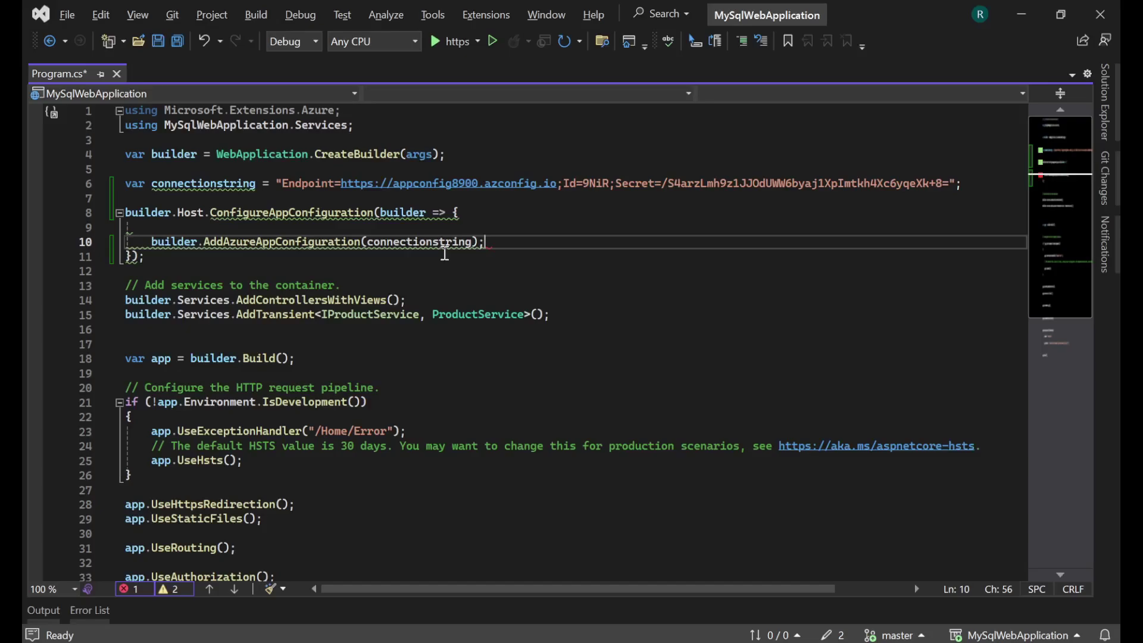
pyautogui.click(611, 253)
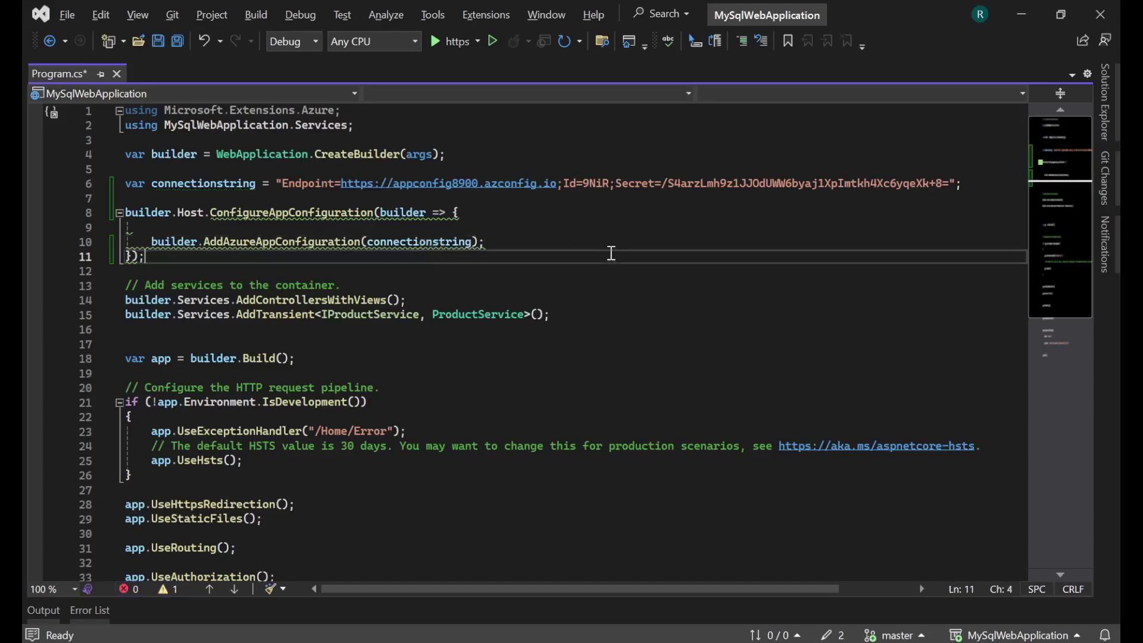
pyautogui.hotkey('ctrl', 's')
pyautogui.click(585, 244)
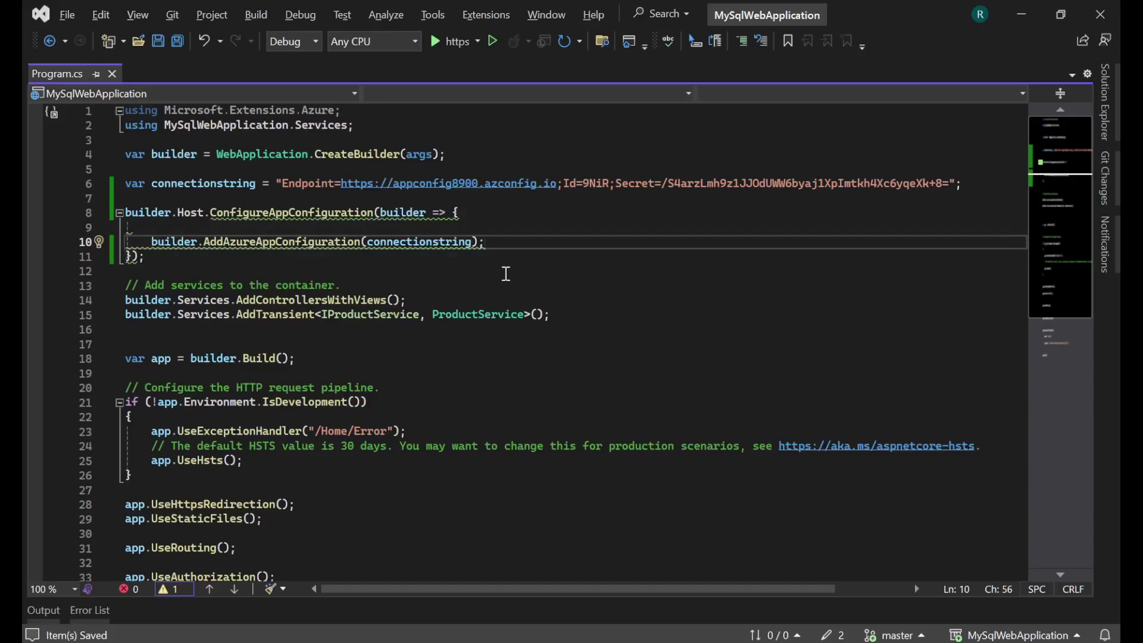
# Open ProductService.cs from the Services folder at its GetConnection method
pyautogui.click(1105, 102)
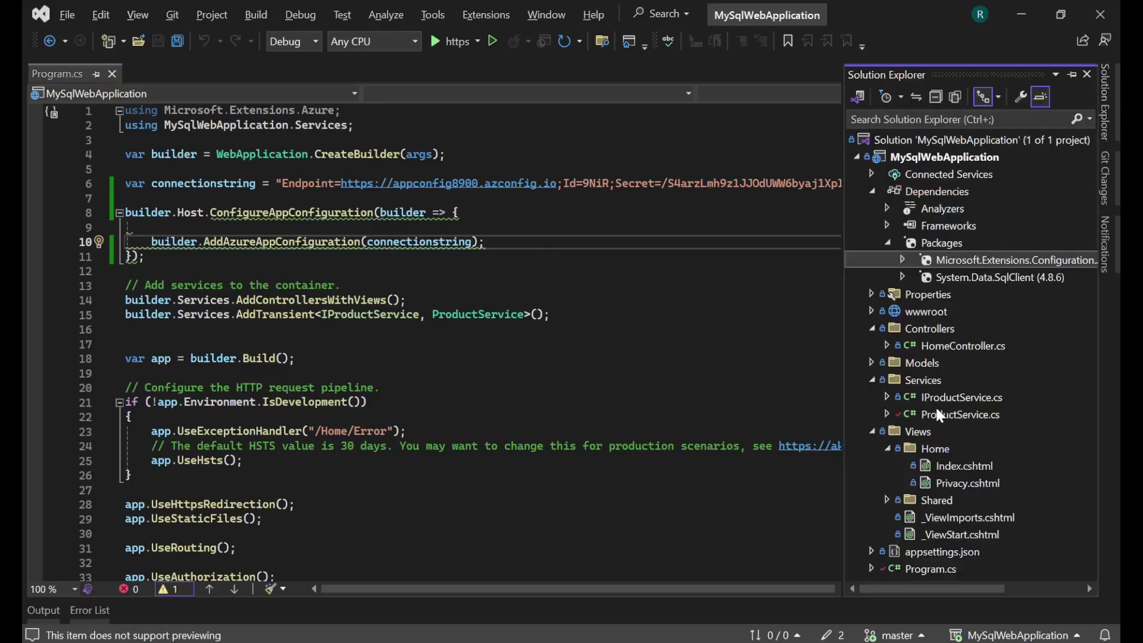
pyautogui.doubleClick(969, 412)
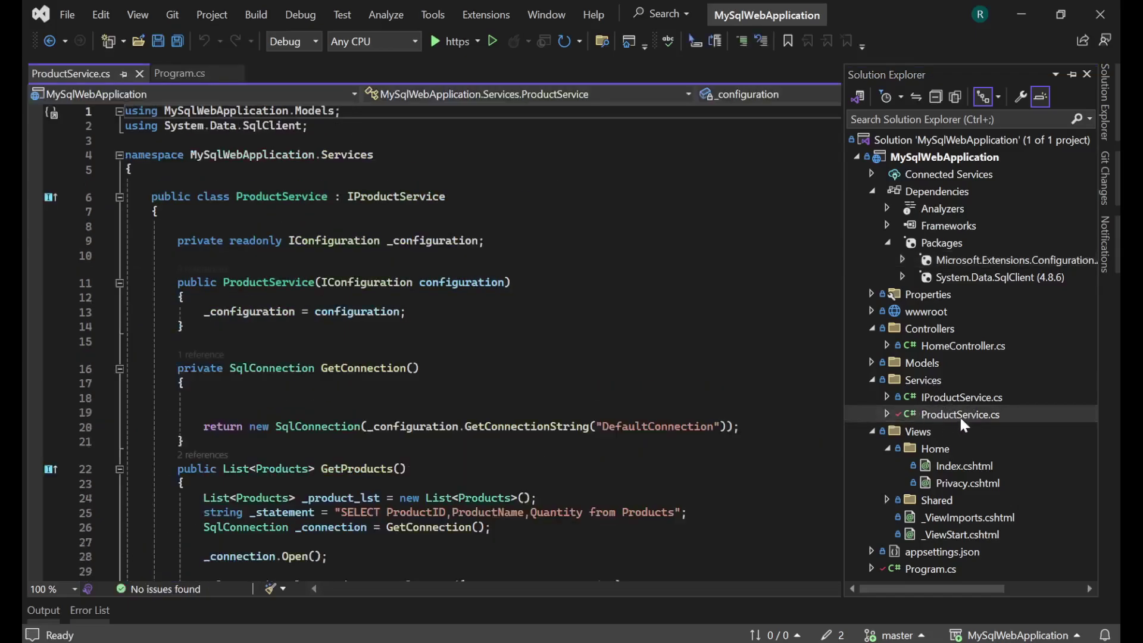
pyautogui.click(674, 339)
pyautogui.scroll(-2, 674, 338)
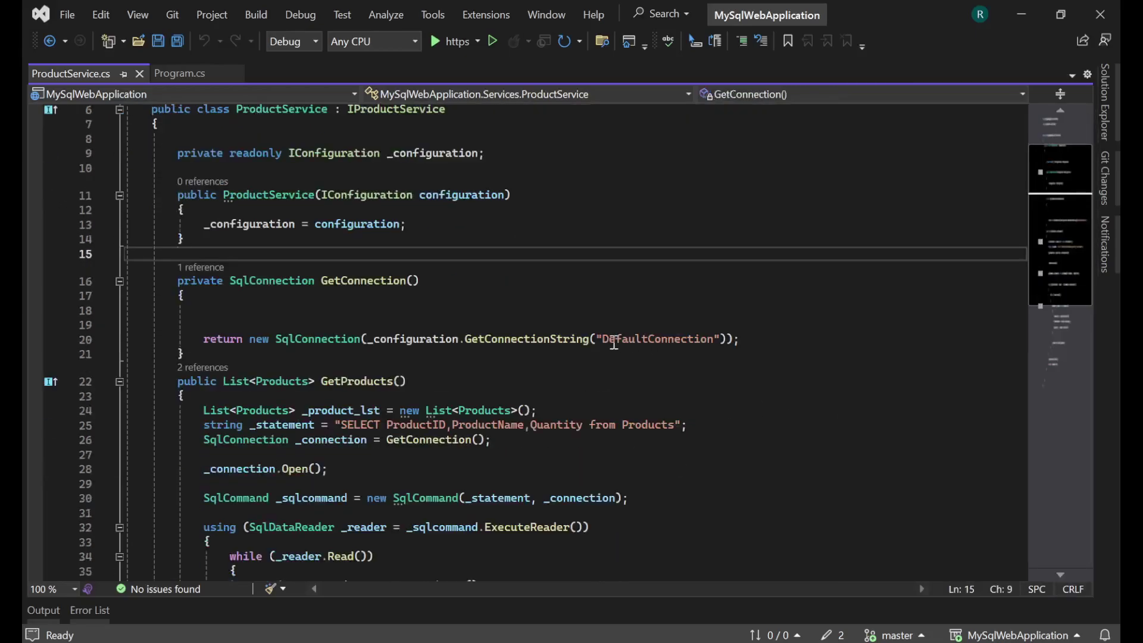
# In GetConnection, replace the GetConnectionString call with the indexer _configuration["DefaultConnection"] and save ProductService.cs
pyautogui.moveTo(506, 346)
pyautogui.moveTo(465, 339); pyautogui.dragTo(592, 339)
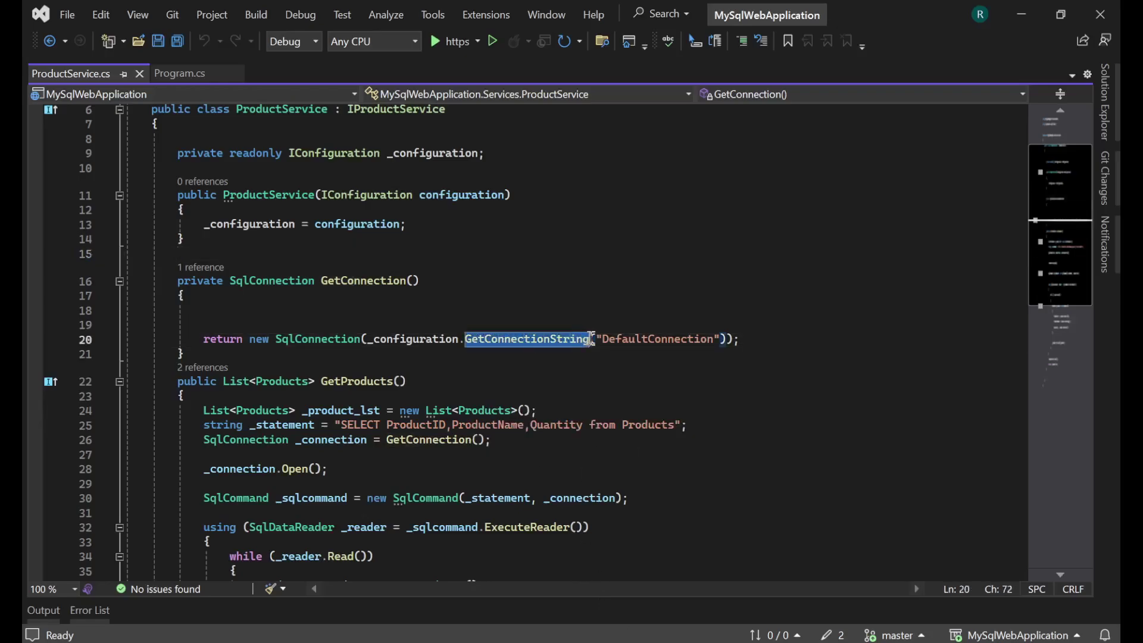
pyautogui.write('[')
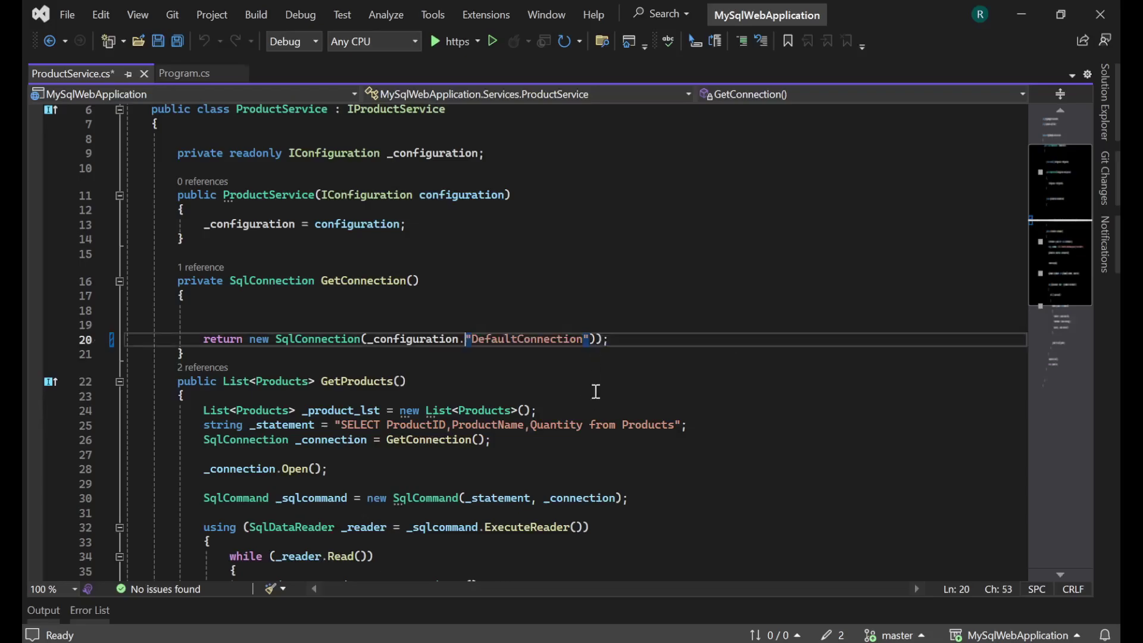
pyautogui.click(597, 339)
pyautogui.press('Delete')
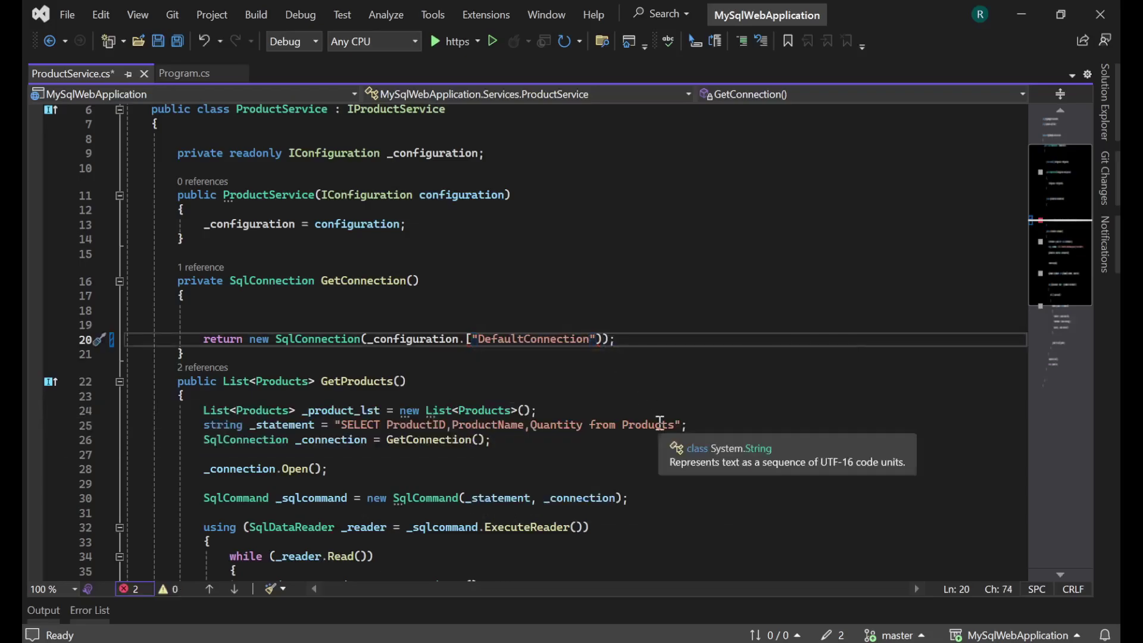
pyautogui.write(']')
pyautogui.click(679, 285)
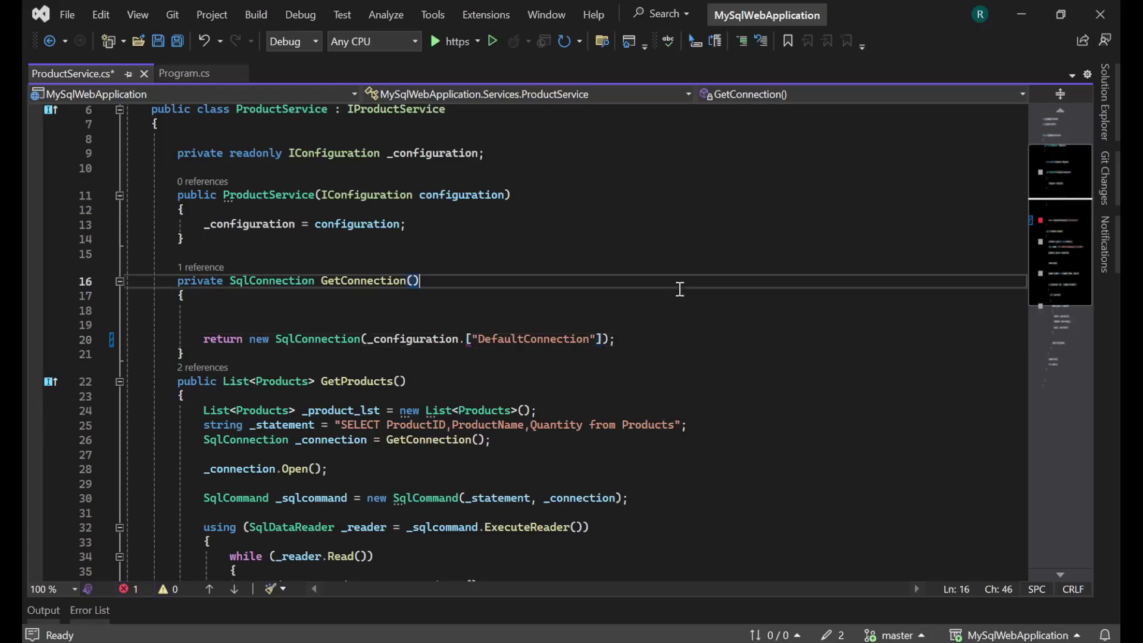
pyautogui.click(633, 327)
pyautogui.click(467, 340)
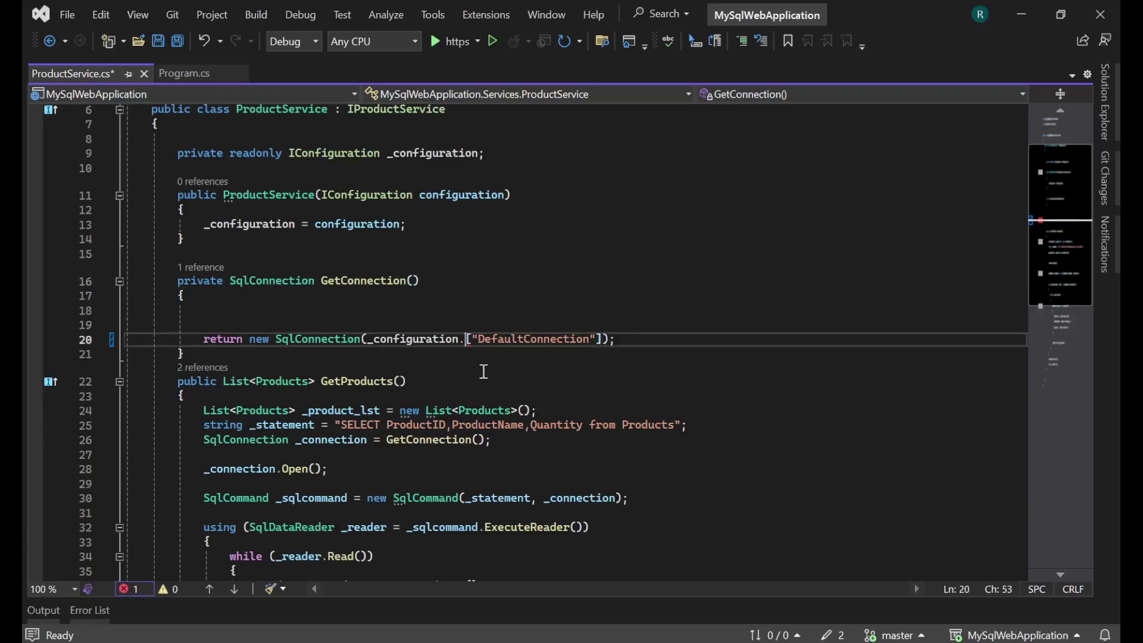
pyautogui.press('BackSpace')
pyautogui.click(694, 192)
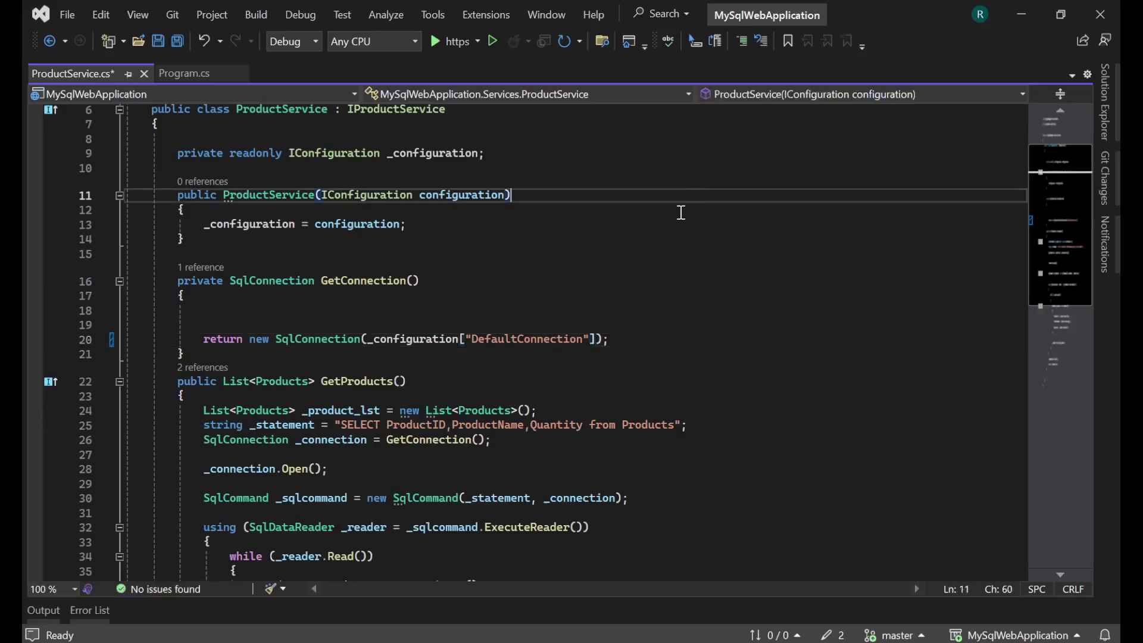
pyautogui.hotkey('ctrl', 's')
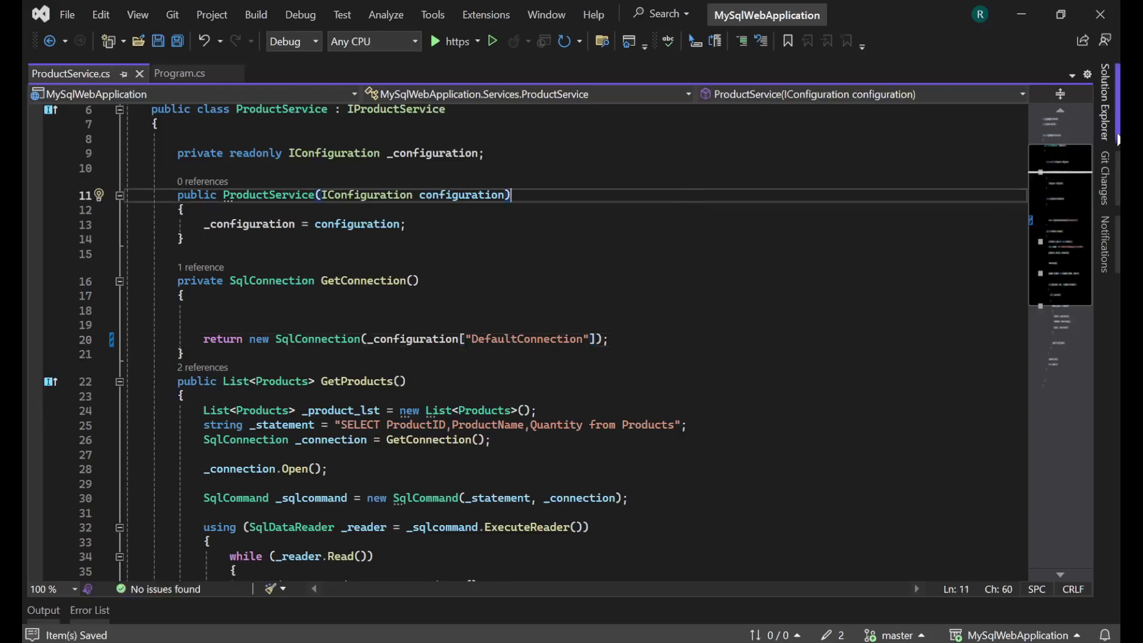
# Build the MySqlWebApplication project
pyautogui.click(1105, 101)
pyautogui.rightClick(926, 156)
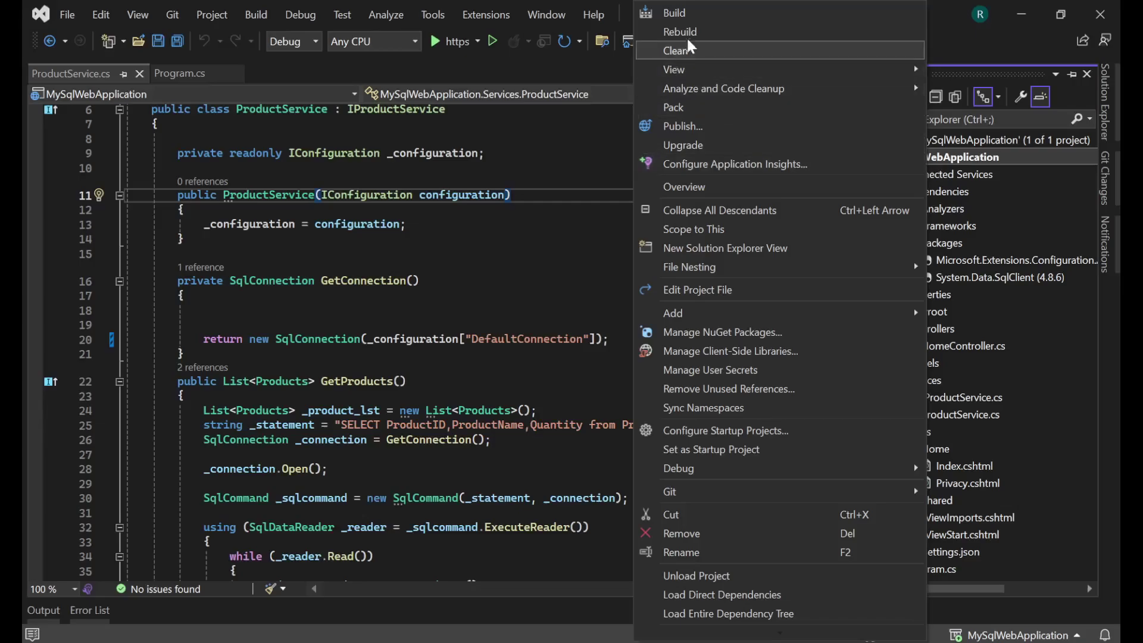
pyautogui.click(683, 16)
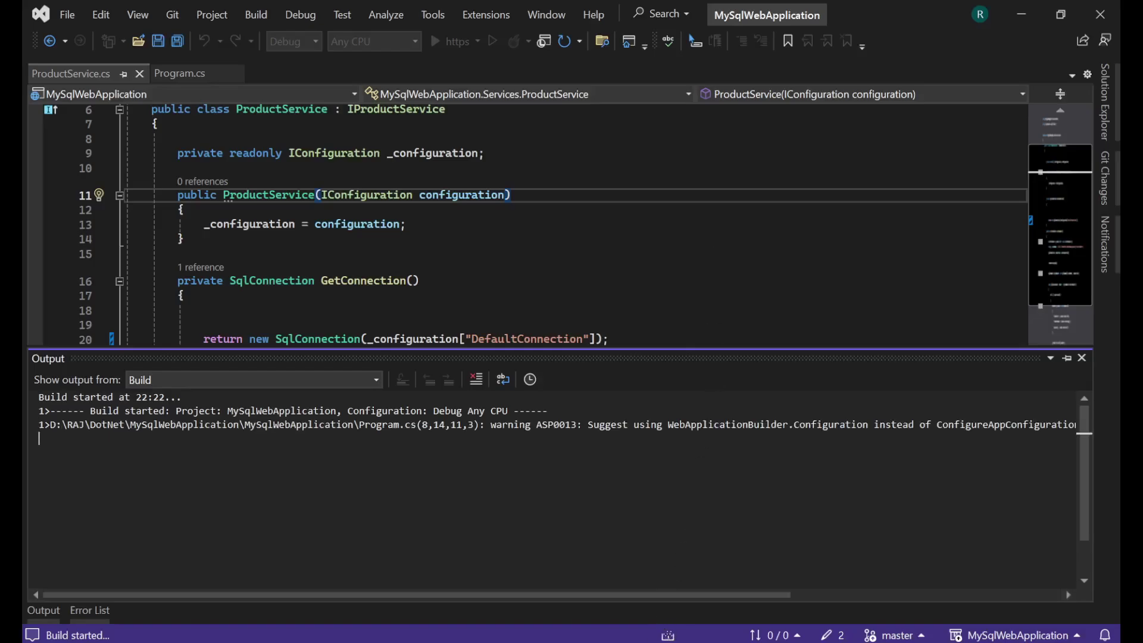
# Switch to OneNote and review the code changes listed for Program.cs and the product service
pyautogui.click(600, 642)
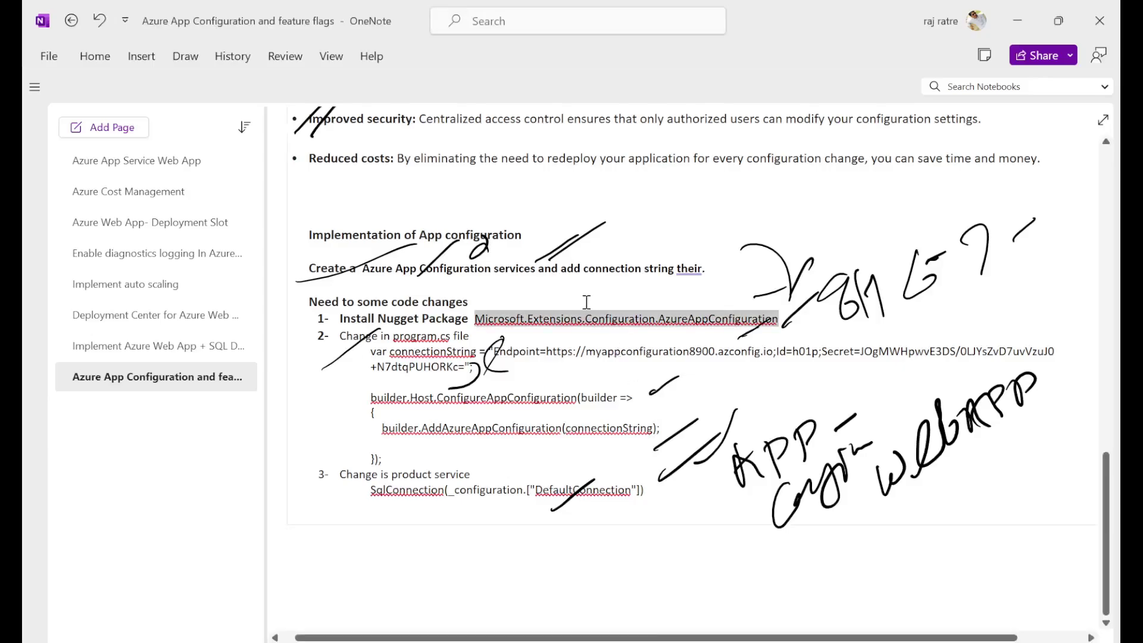
pyautogui.click(339, 336)
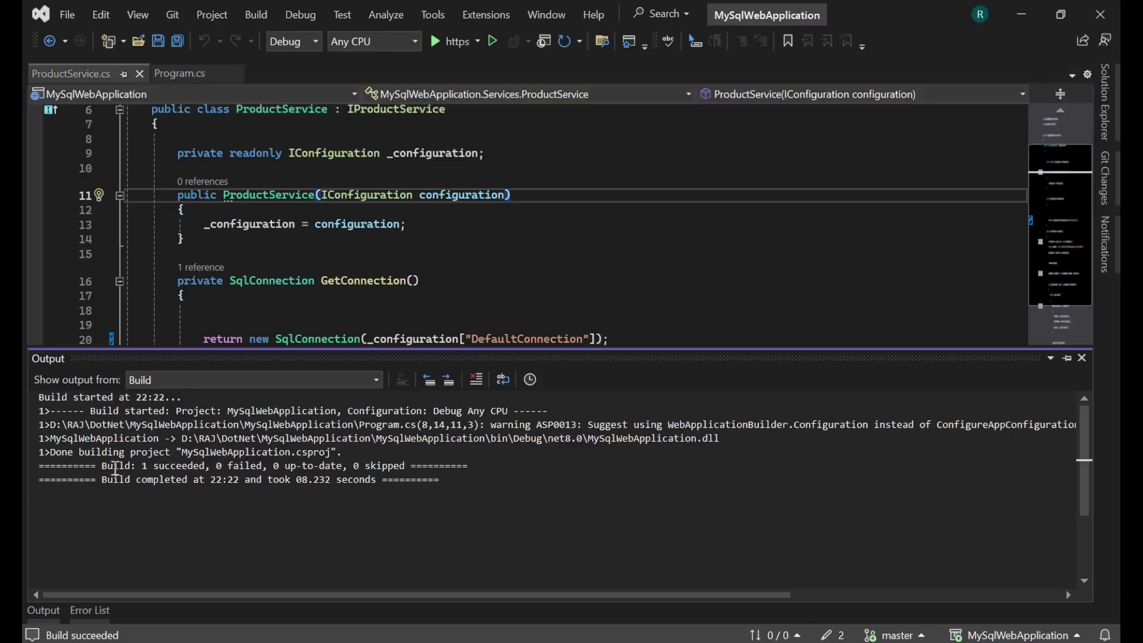
# Publish MySqlWebApplication to Azure App Service with the webapp8900 Web Deploy profile
pyautogui.moveTo(102, 465); pyautogui.dragTo(206, 466)
pyautogui.click(796, 256)
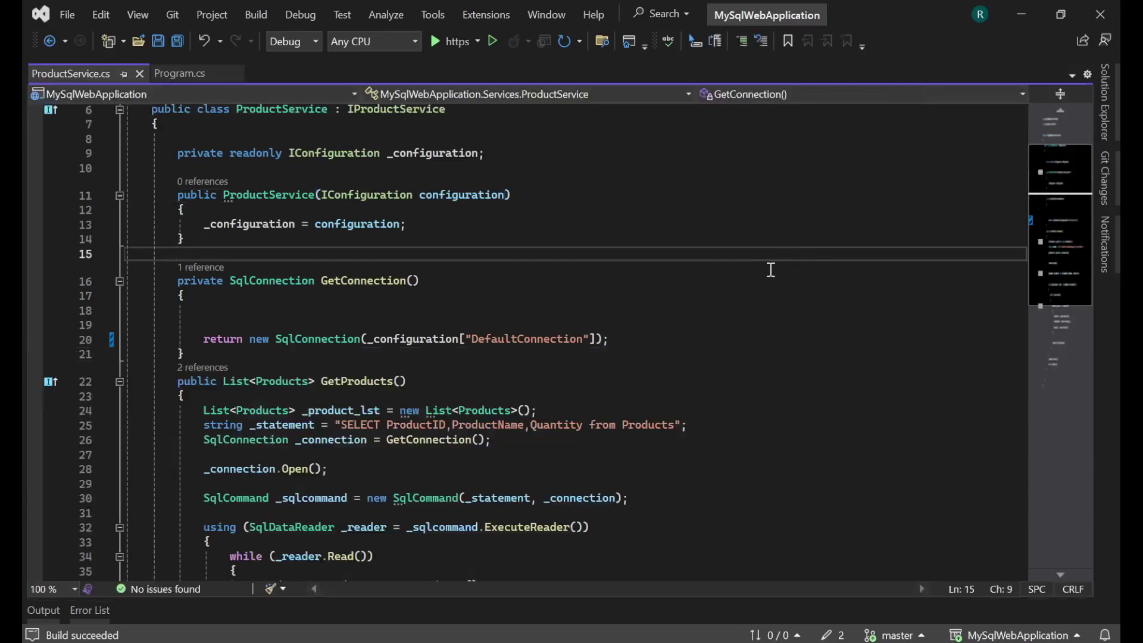
pyautogui.click(1110, 130)
pyautogui.click(858, 158)
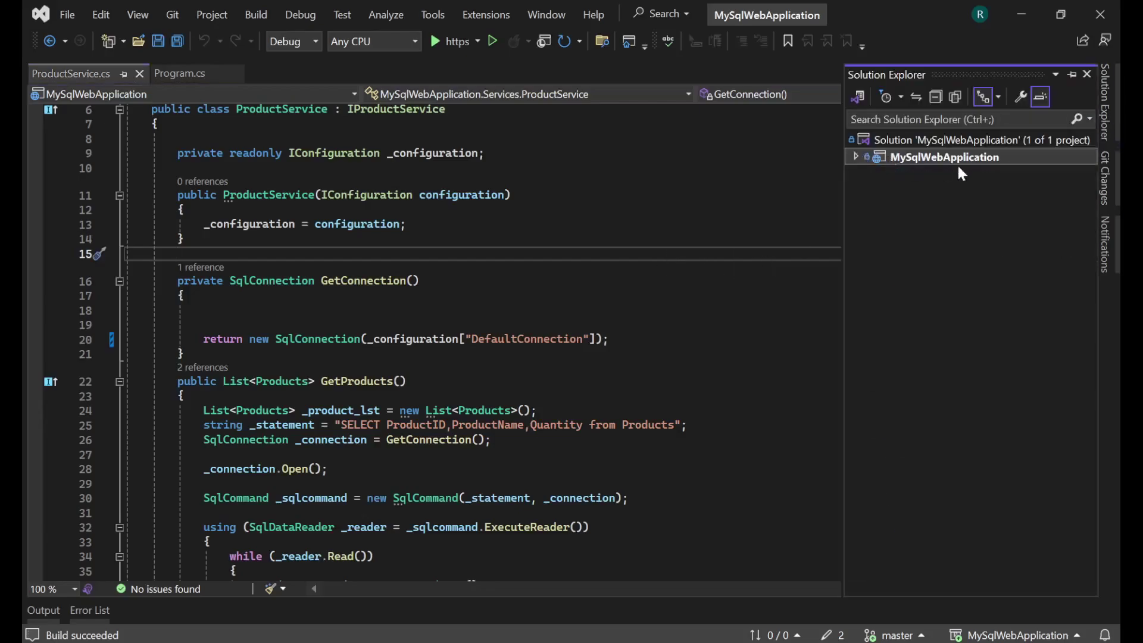
pyautogui.rightClick(942, 158)
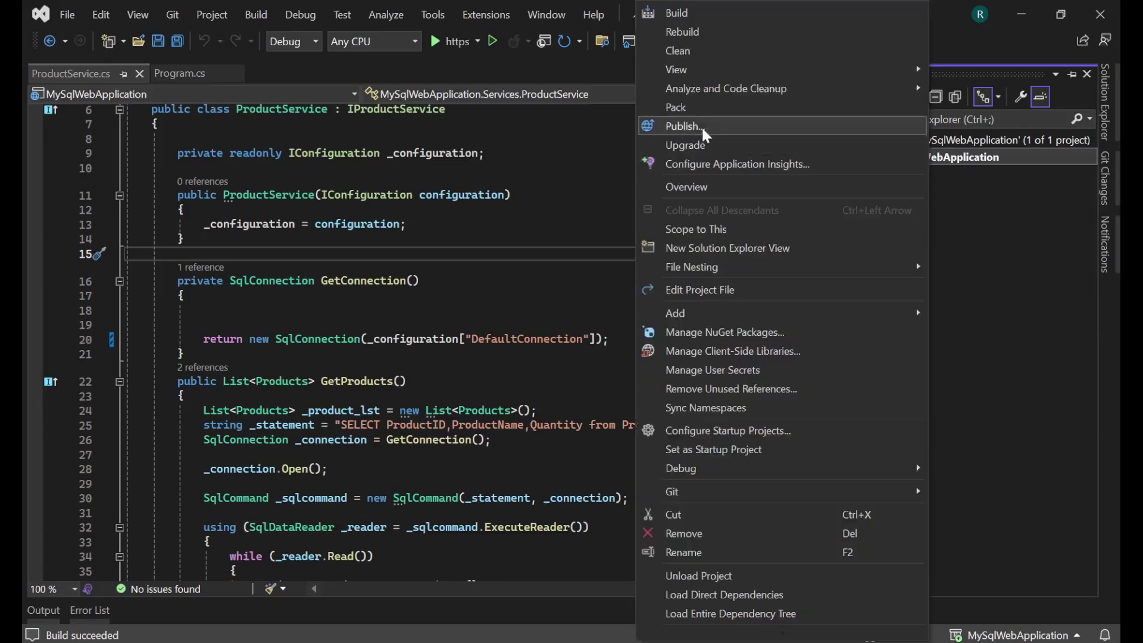
pyautogui.click(256, 14)
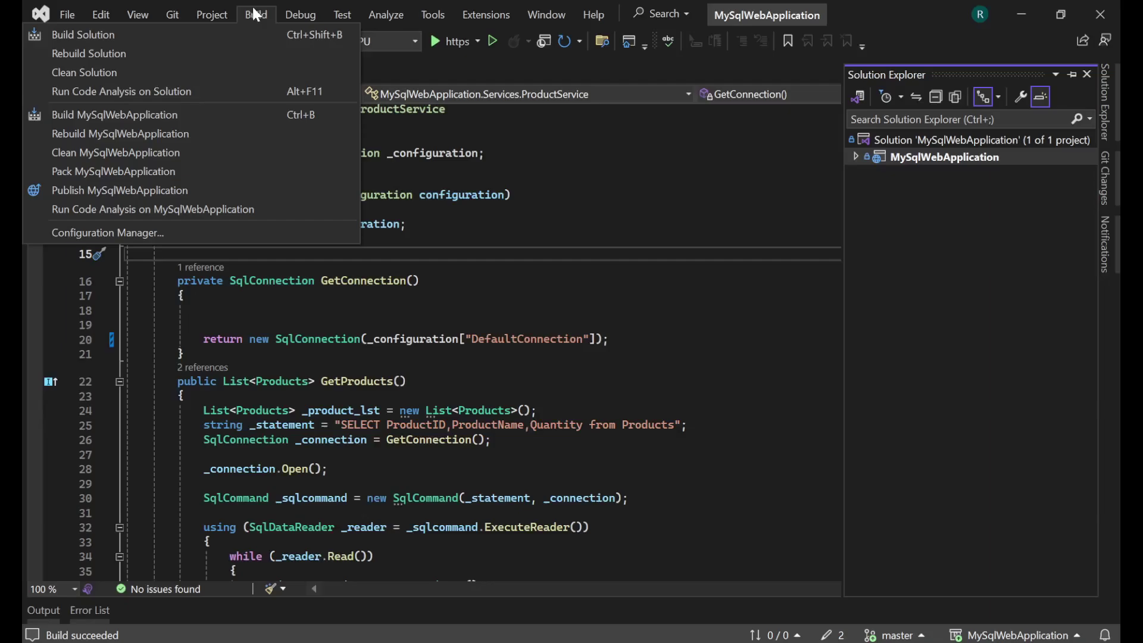
pyautogui.click(106, 190)
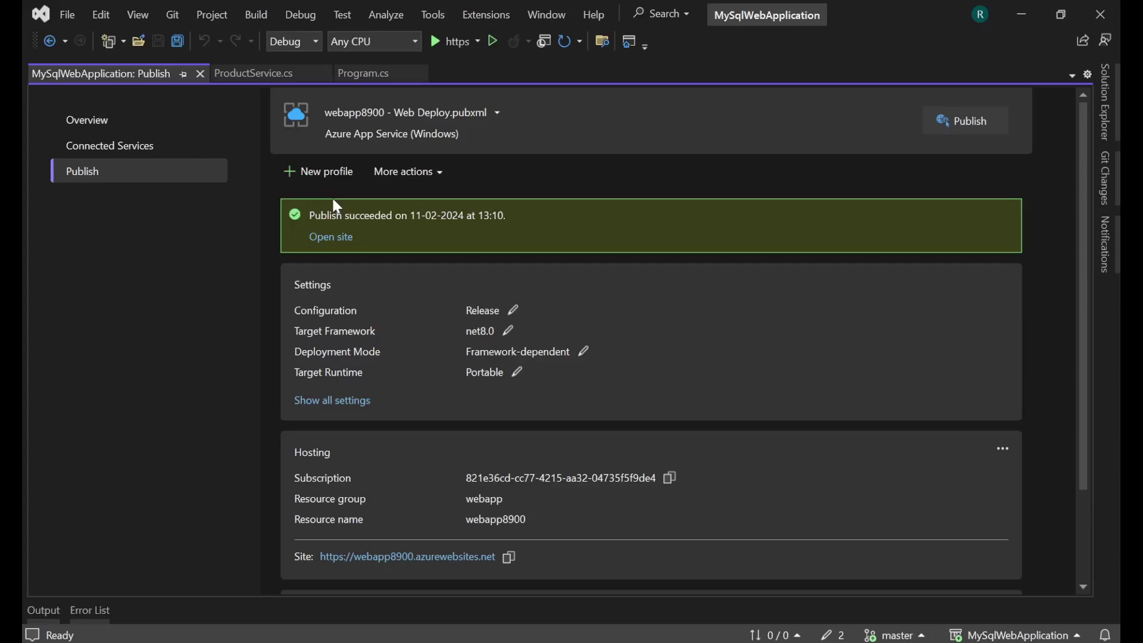
pyautogui.click(966, 125)
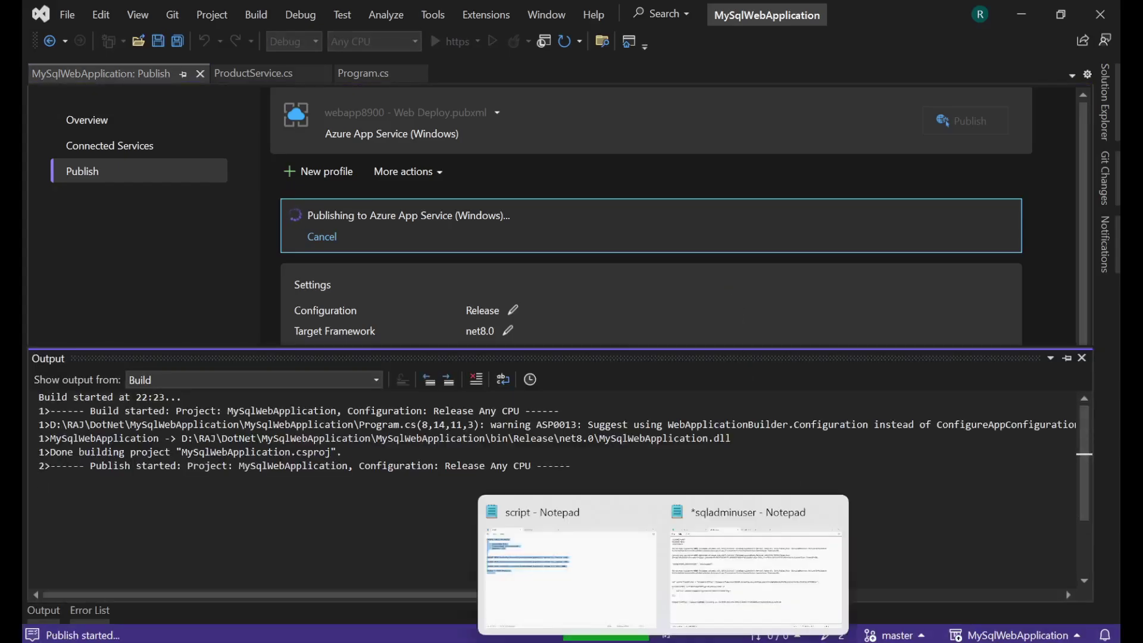
# Switch to OneNote and add "Webapp consfiution" as item 4 of the code changes list
pyautogui.click(628, 641)
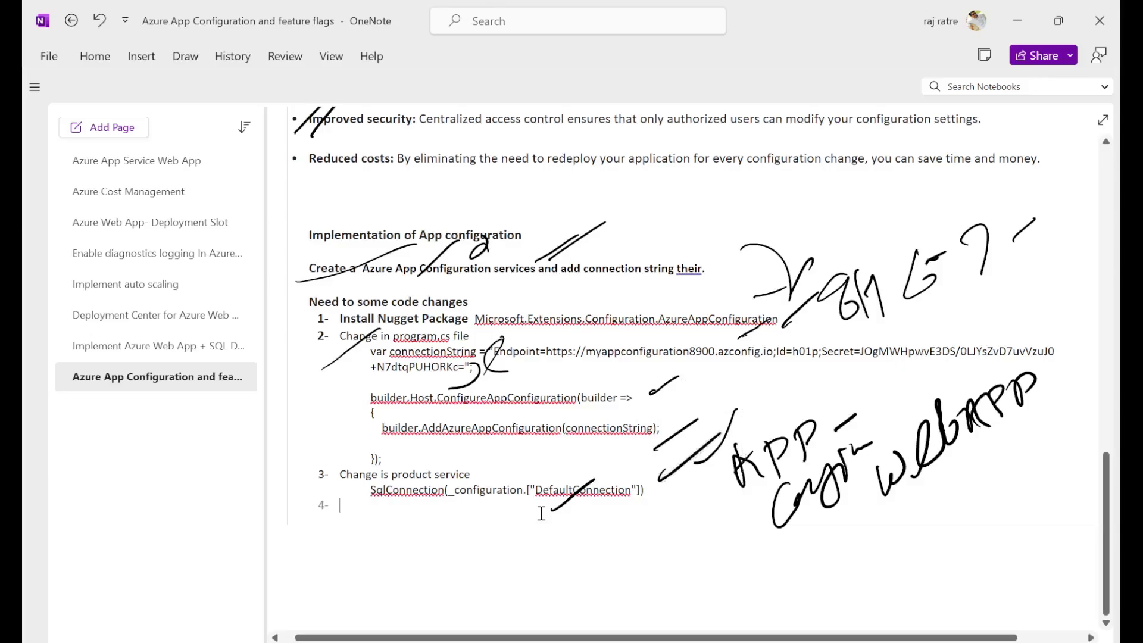
pyautogui.write('Webapp consfiu')
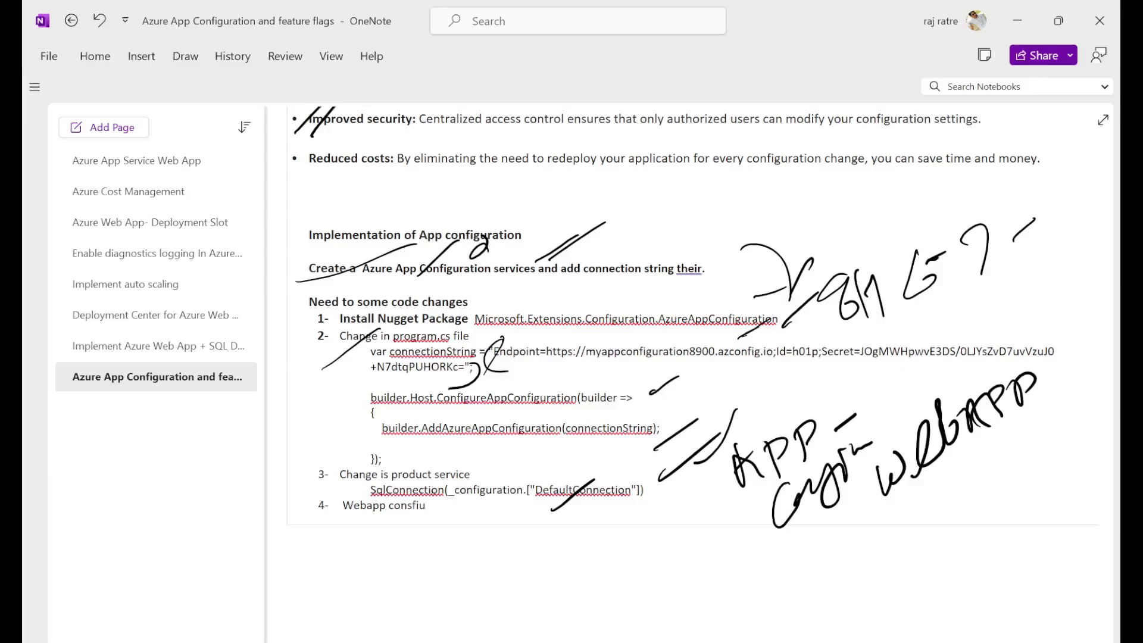
pyautogui.write('n')
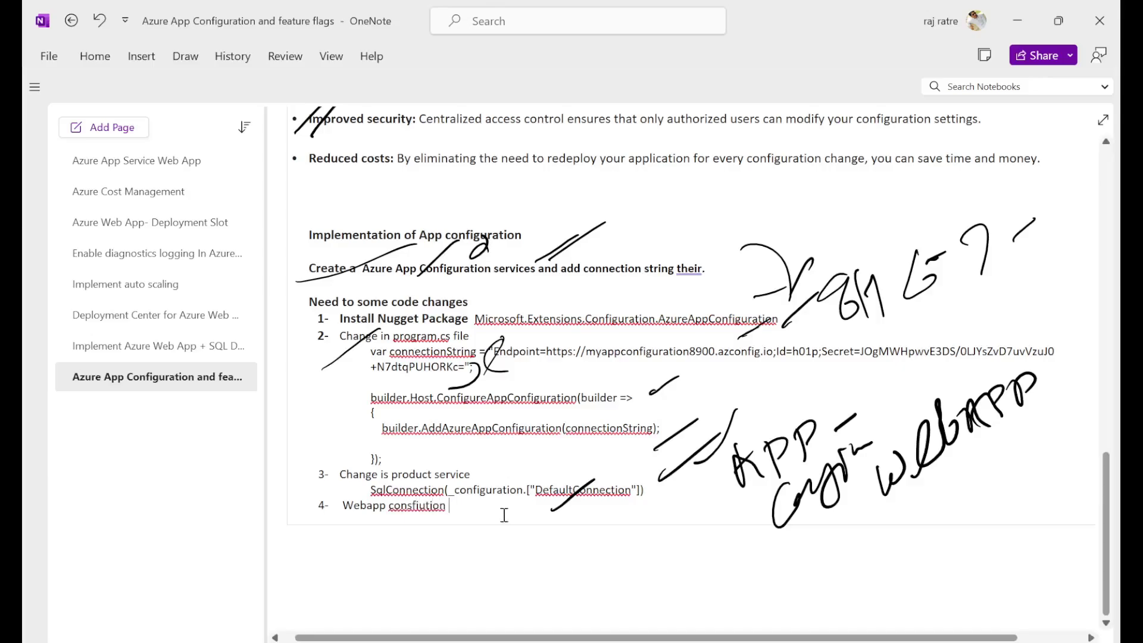
pyautogui.rightClick(431, 505)
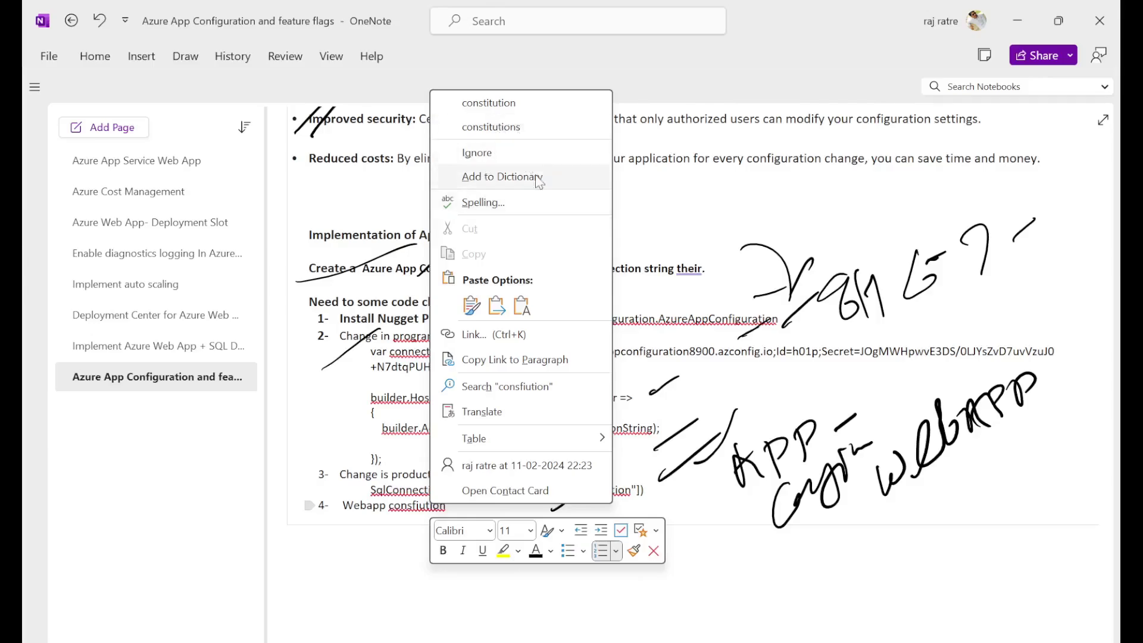
pyautogui.click(453, 511)
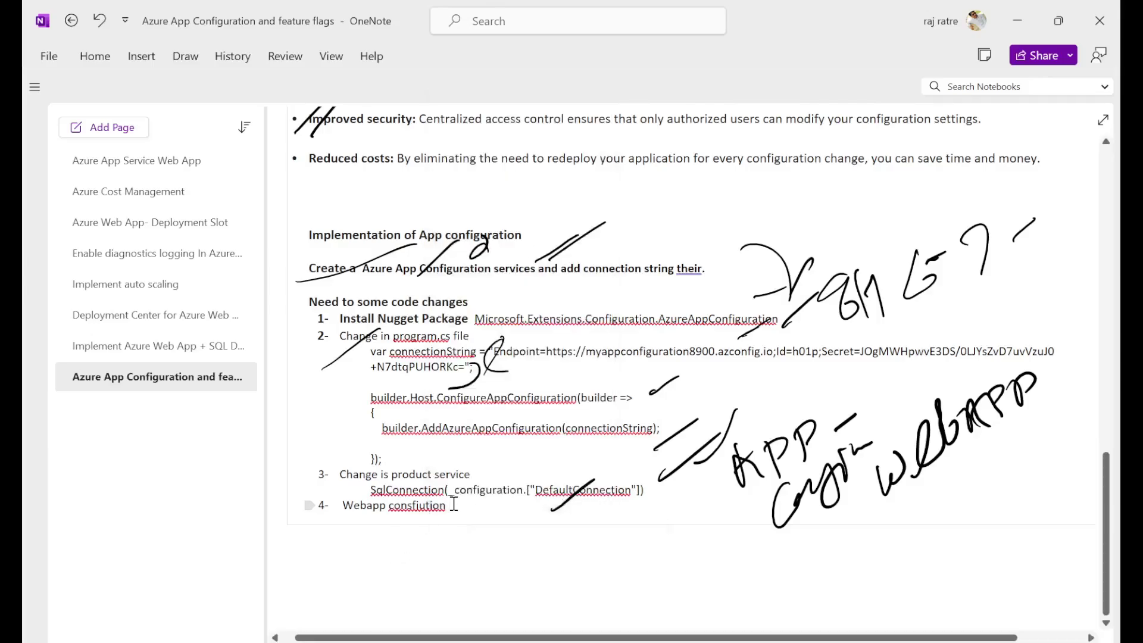
pyautogui.press('BackSpace')
# Switch to Edge, close the older Products Page tab, and open the Configuration settings of webapp8900 in the Azure portal
pyautogui.hotkey('alt', 'Tab')
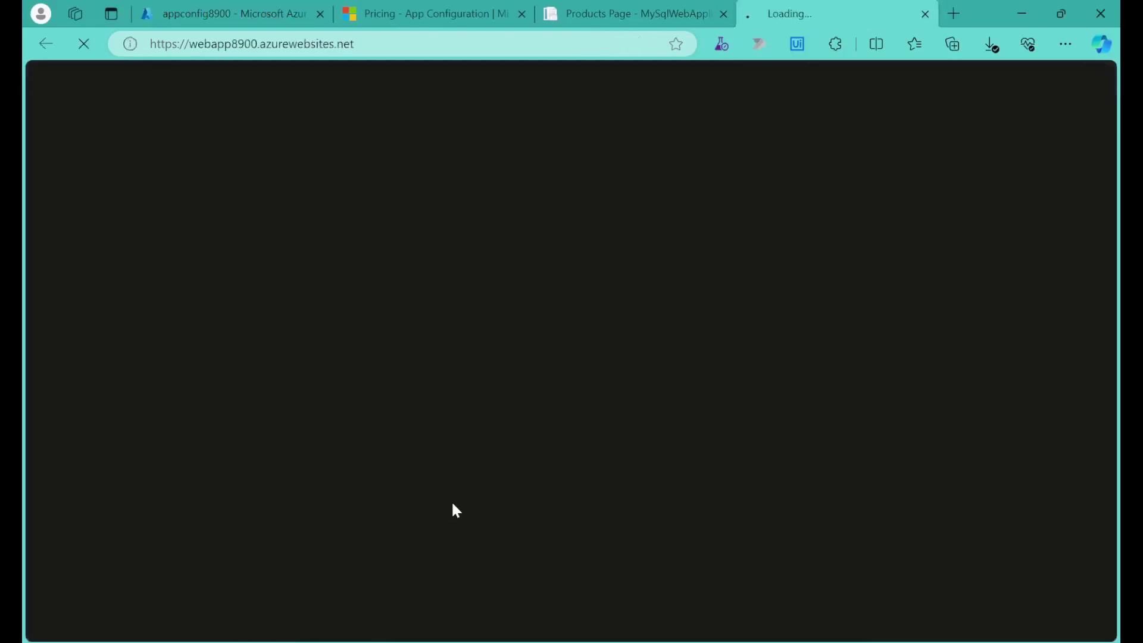
pyautogui.click(720, 14)
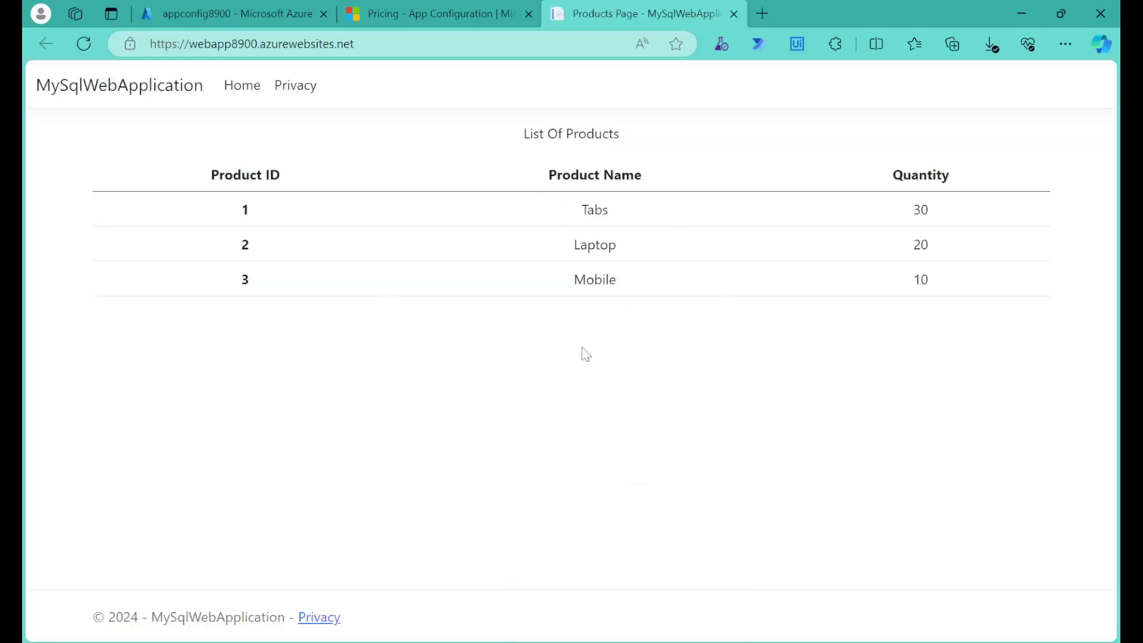
pyautogui.click(239, 17)
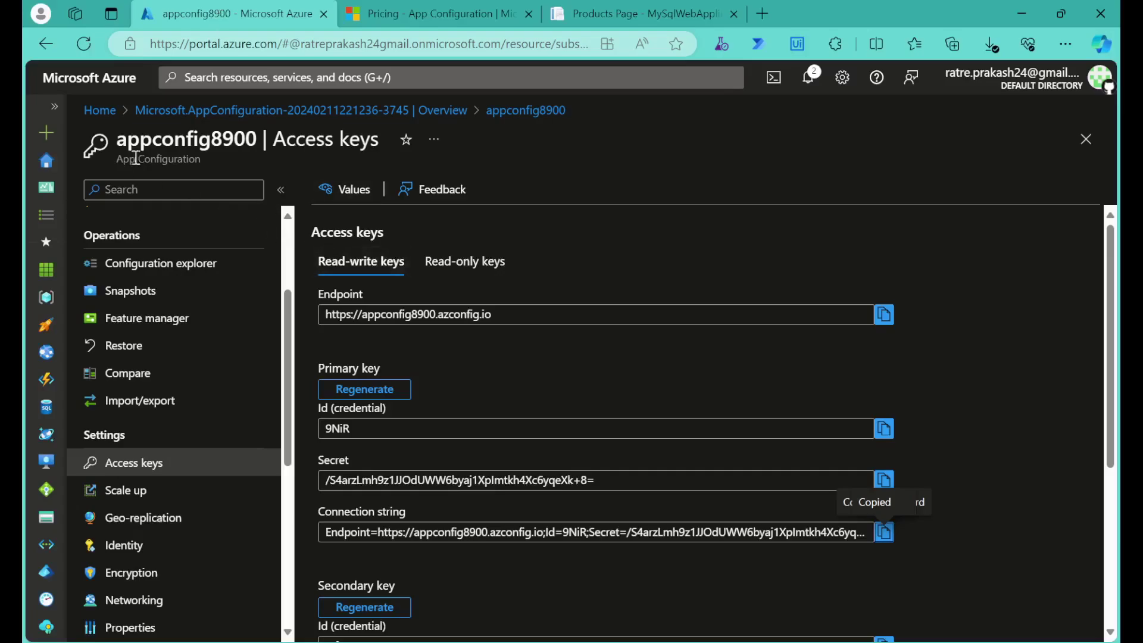
pyautogui.click(99, 111)
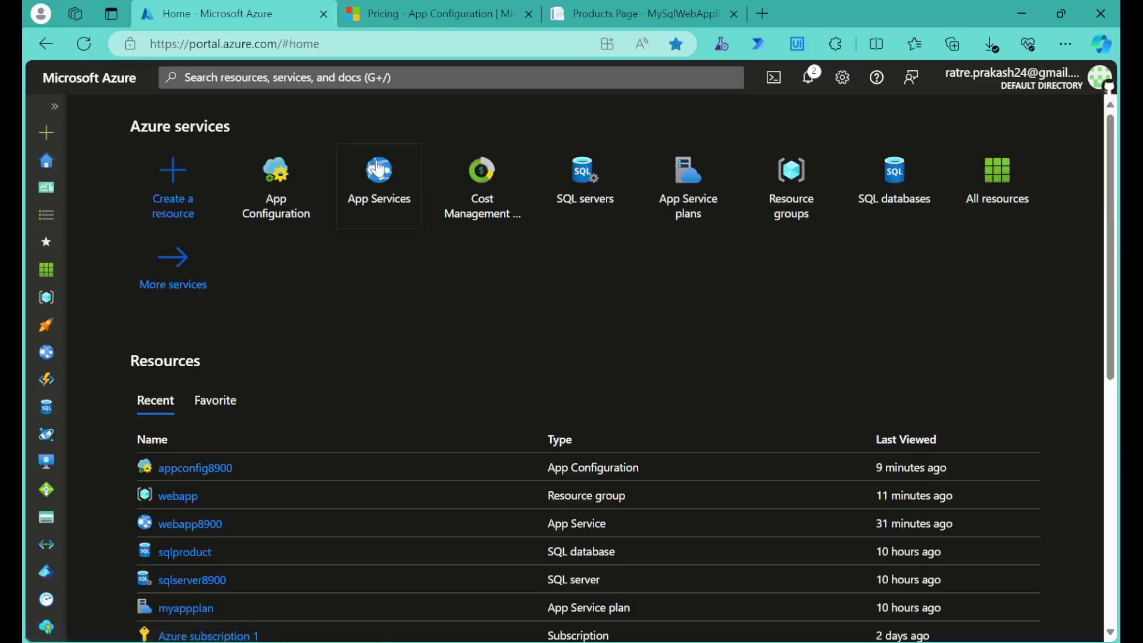
pyautogui.click(378, 171)
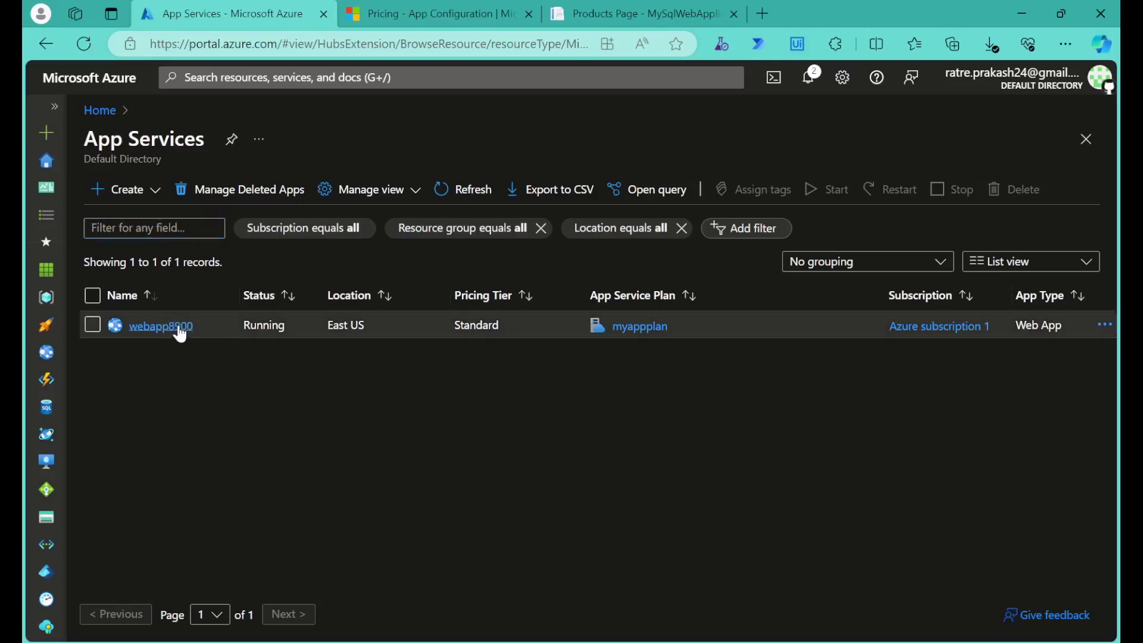
pyautogui.click(179, 326)
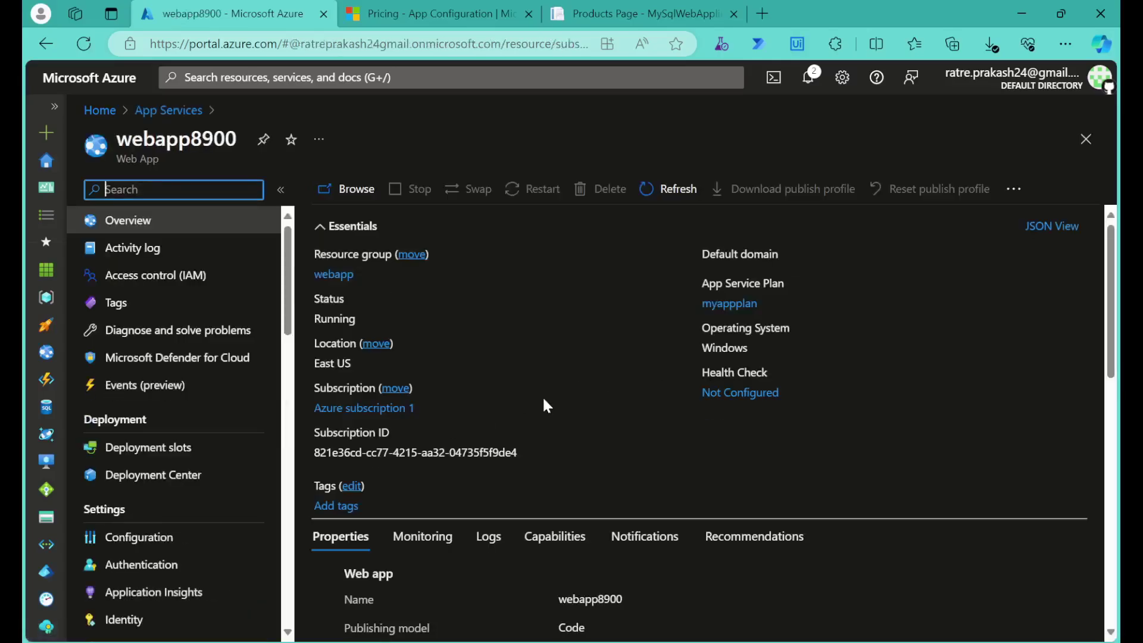
pyautogui.scroll(-4, 546, 406)
pyautogui.scroll(4, 546, 406)
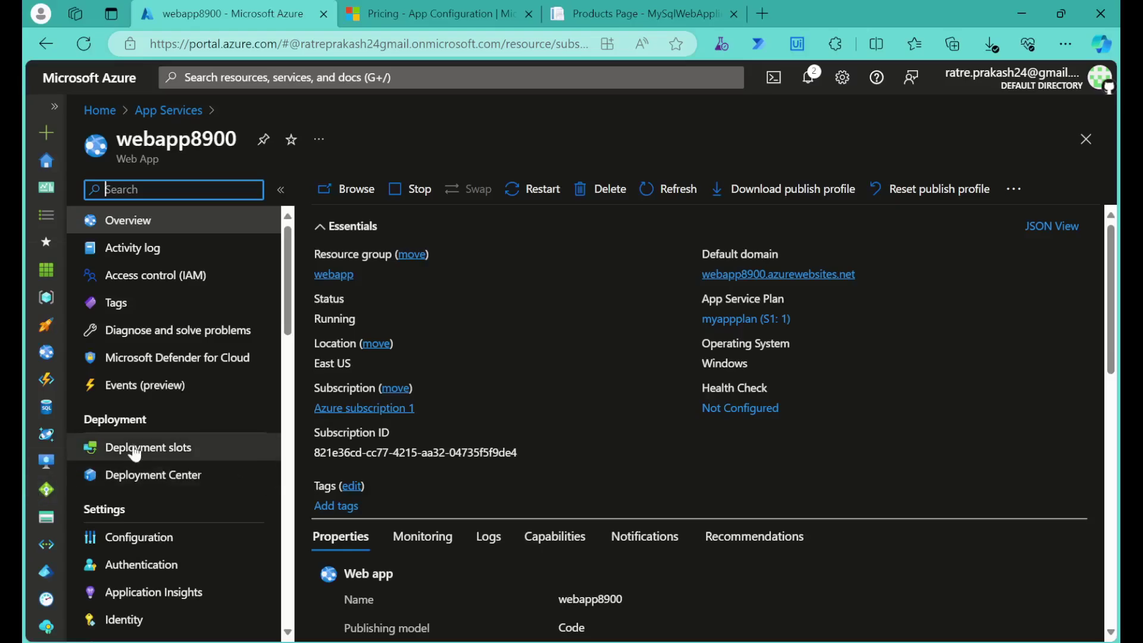
pyautogui.scroll(-1, 171, 446)
pyautogui.click(110, 471)
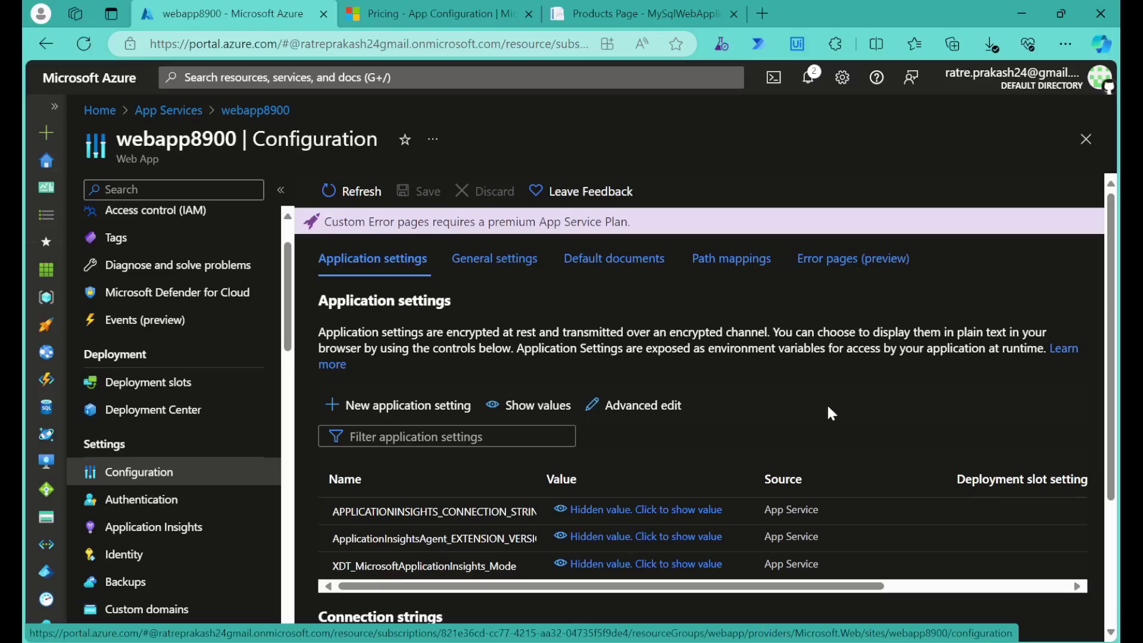
pyautogui.scroll(-3, 827, 402)
pyautogui.click(363, 612)
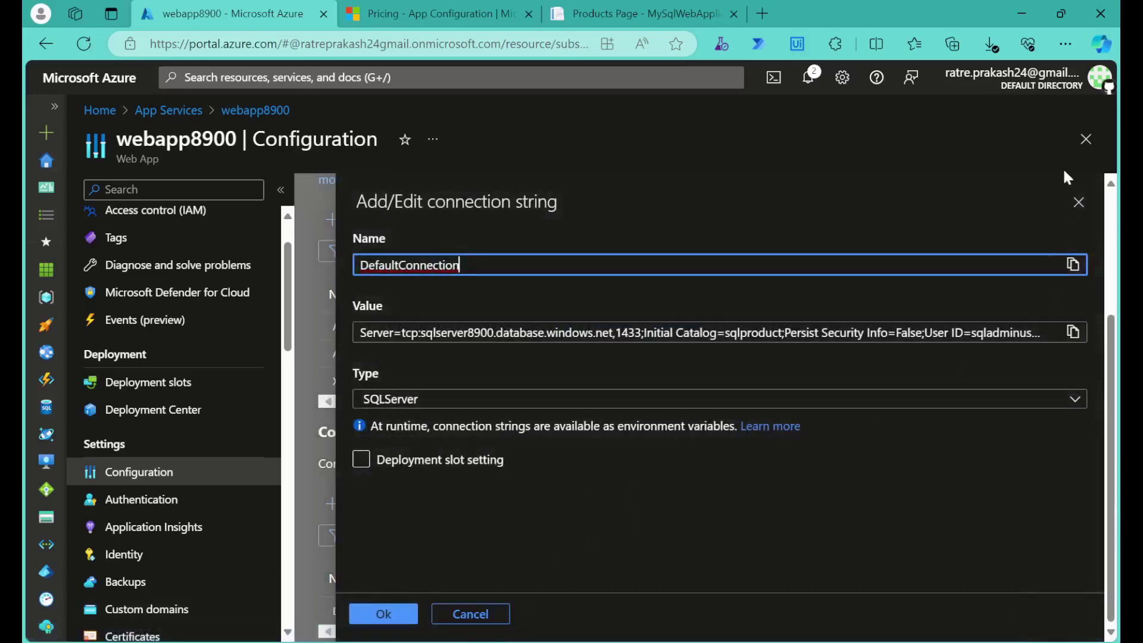
pyautogui.click(1085, 138)
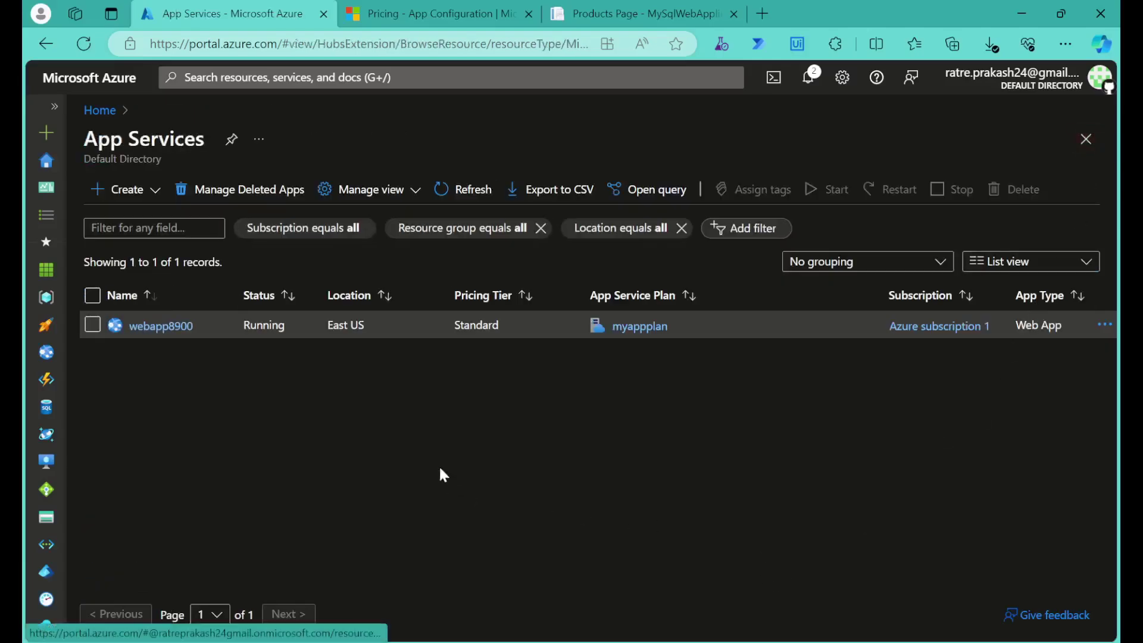
pyautogui.click(142, 326)
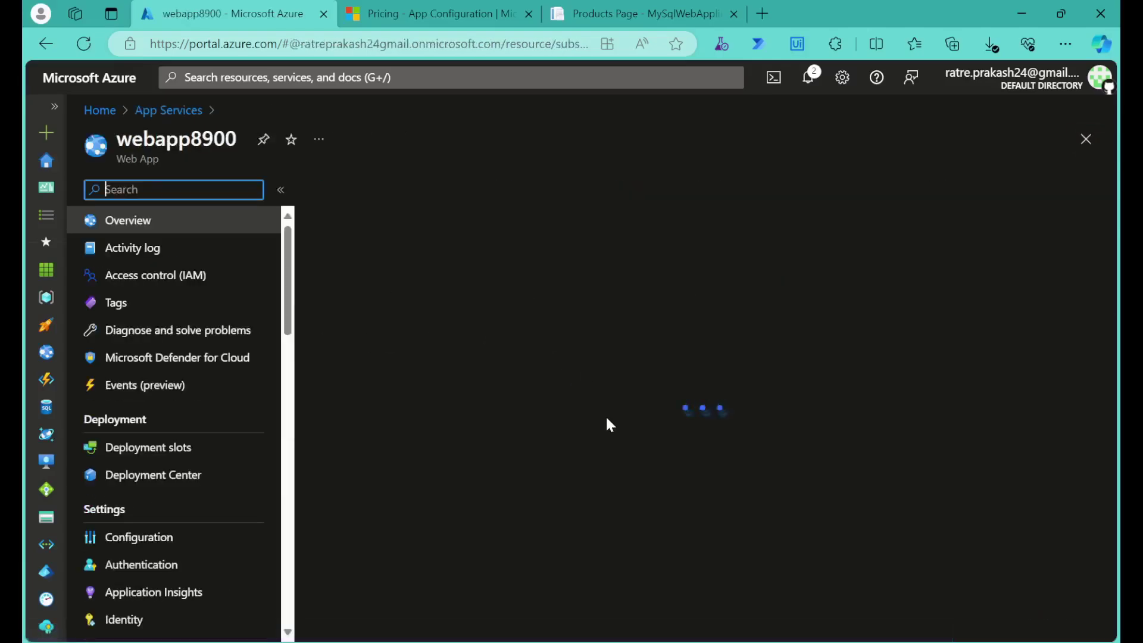
pyautogui.scroll(-2, 161, 444)
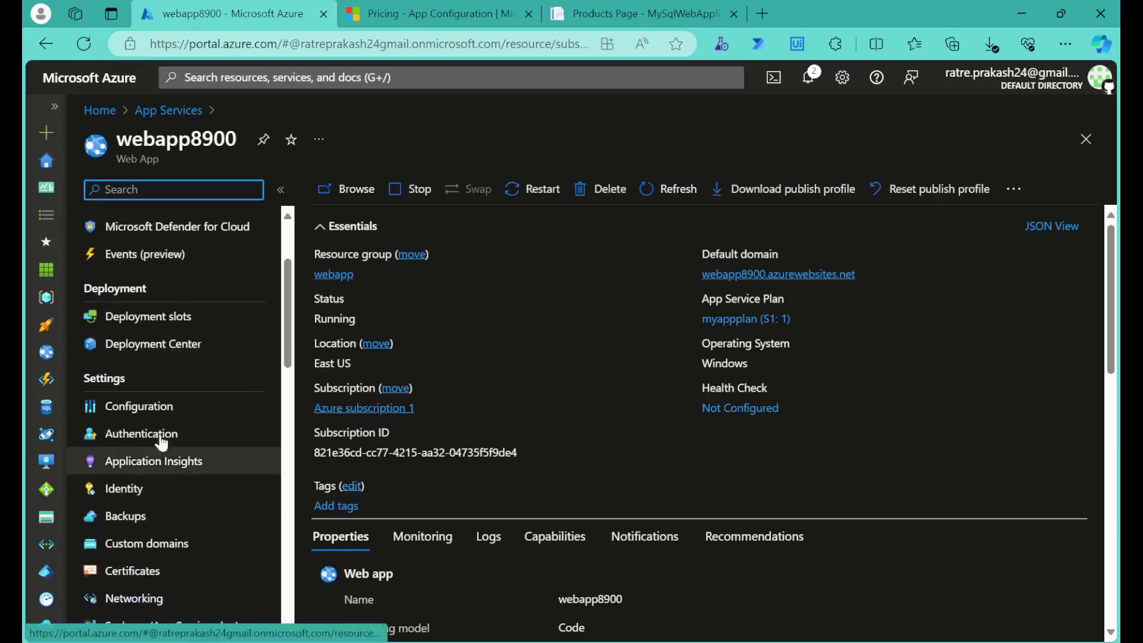
pyautogui.click(146, 408)
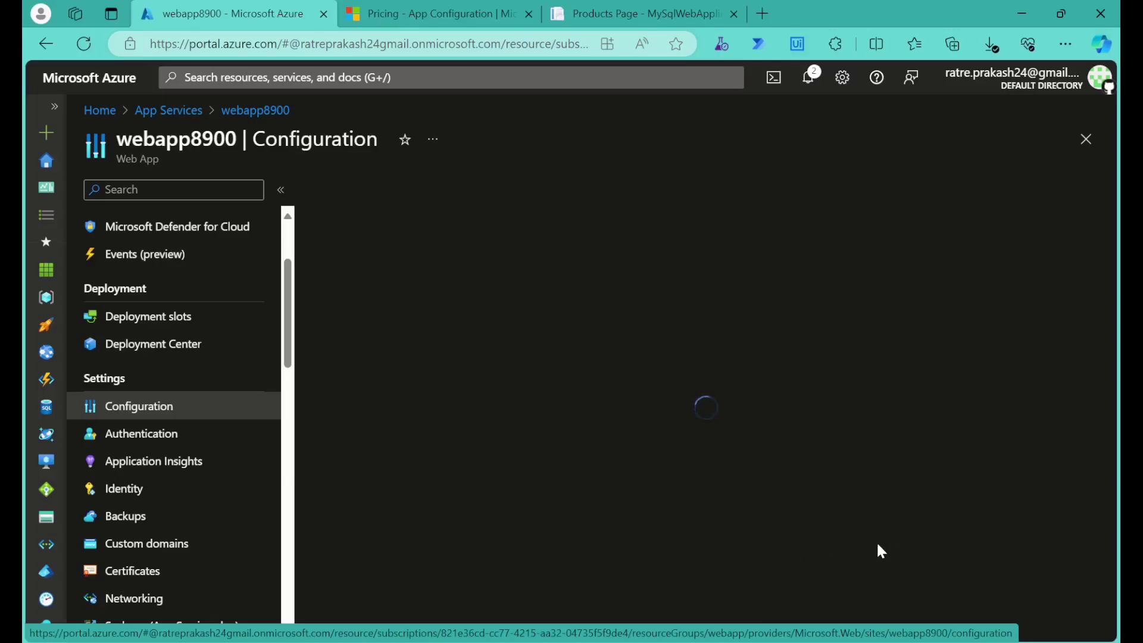
# Delete the DefaultConnection connection string from webapp8900's configuration and save the change, accepting the app restart
pyautogui.scroll(-3, 890, 423)
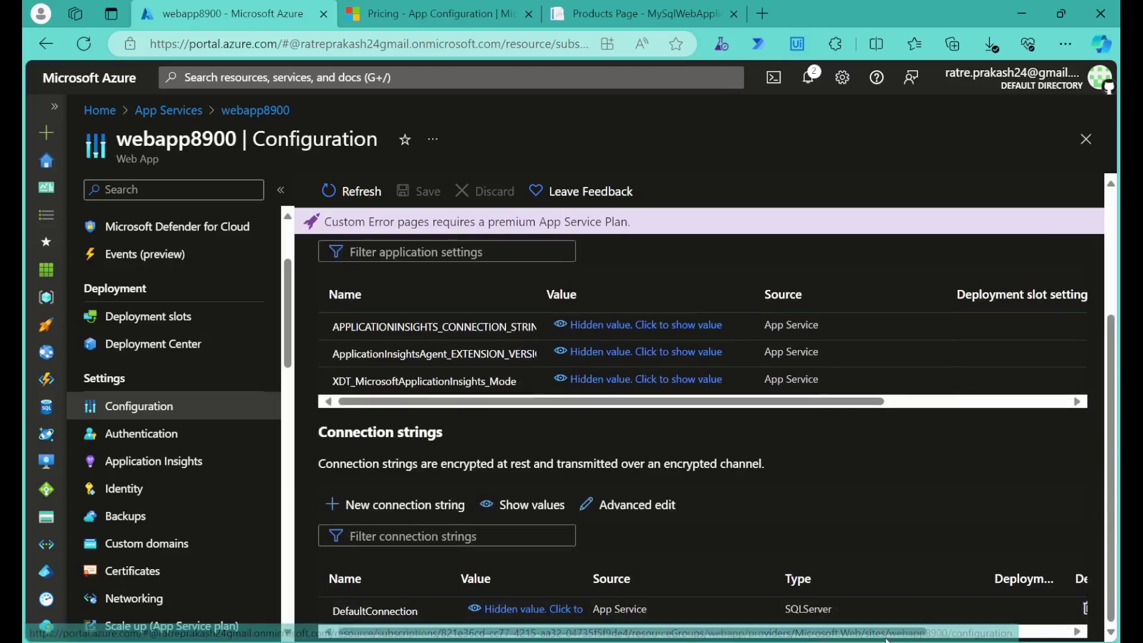
pyautogui.moveTo(822, 623); pyautogui.dragTo(1027, 631)
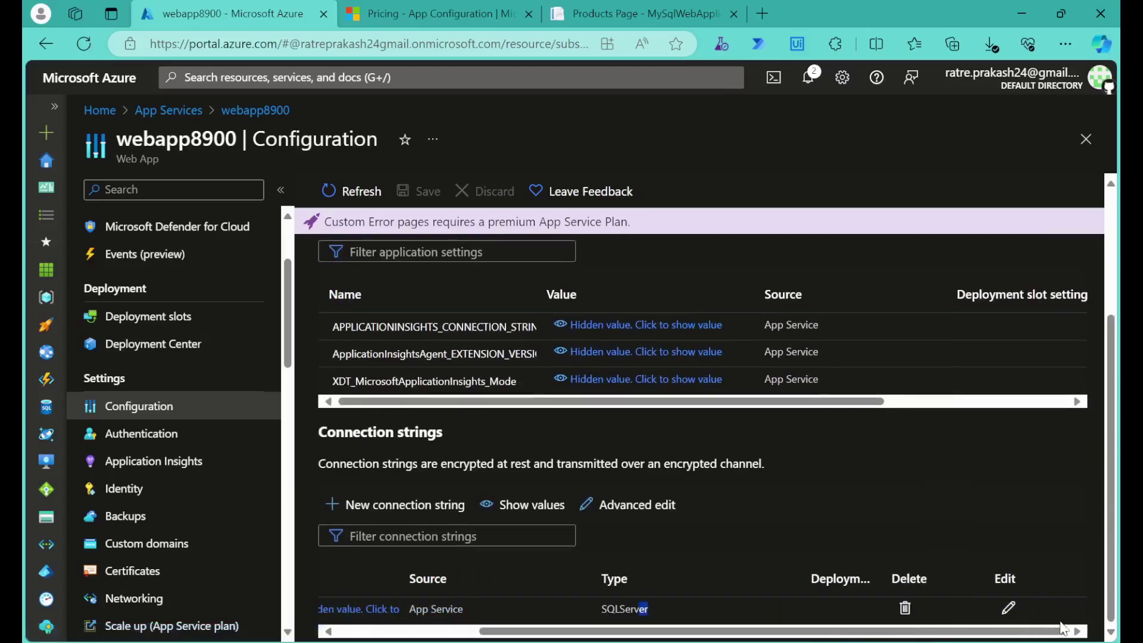
pyautogui.click(909, 609)
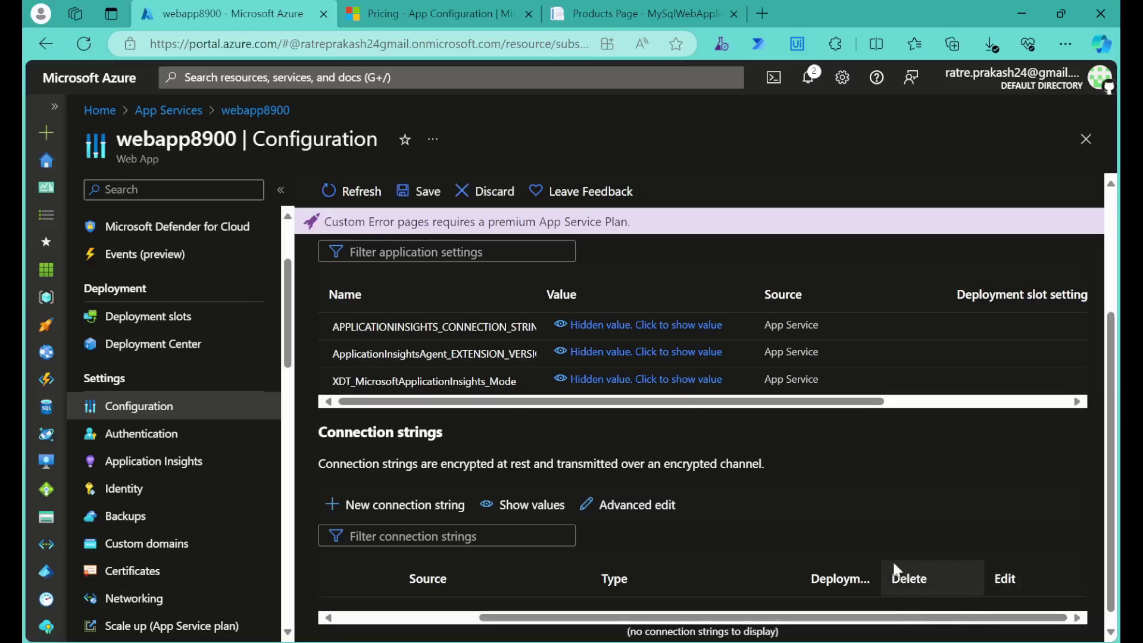
pyautogui.click(407, 193)
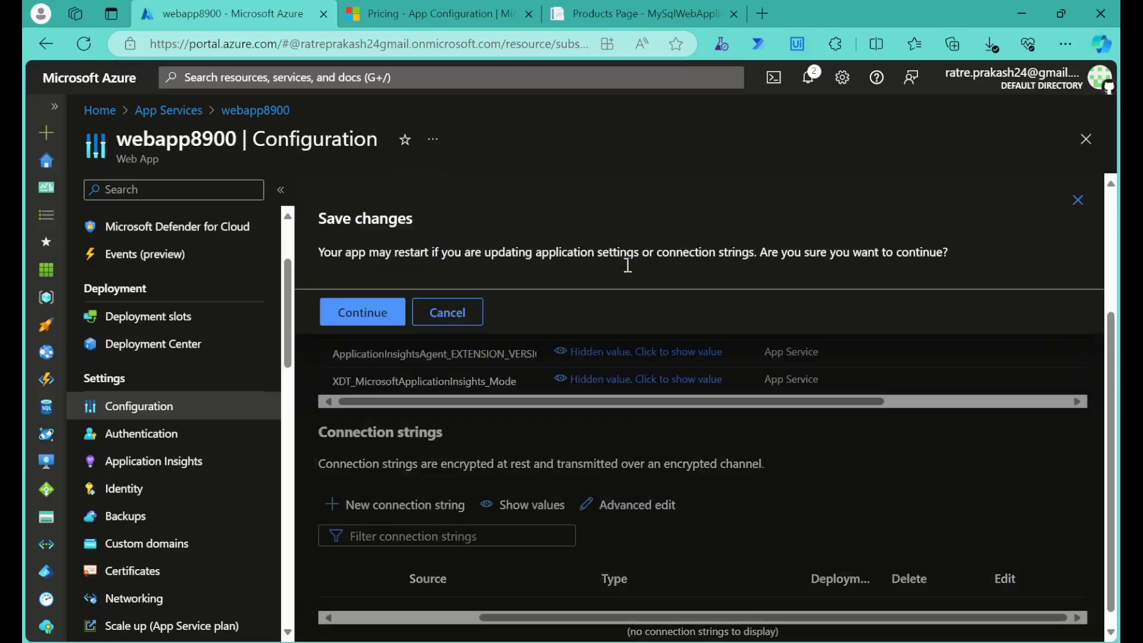
pyautogui.click(363, 311)
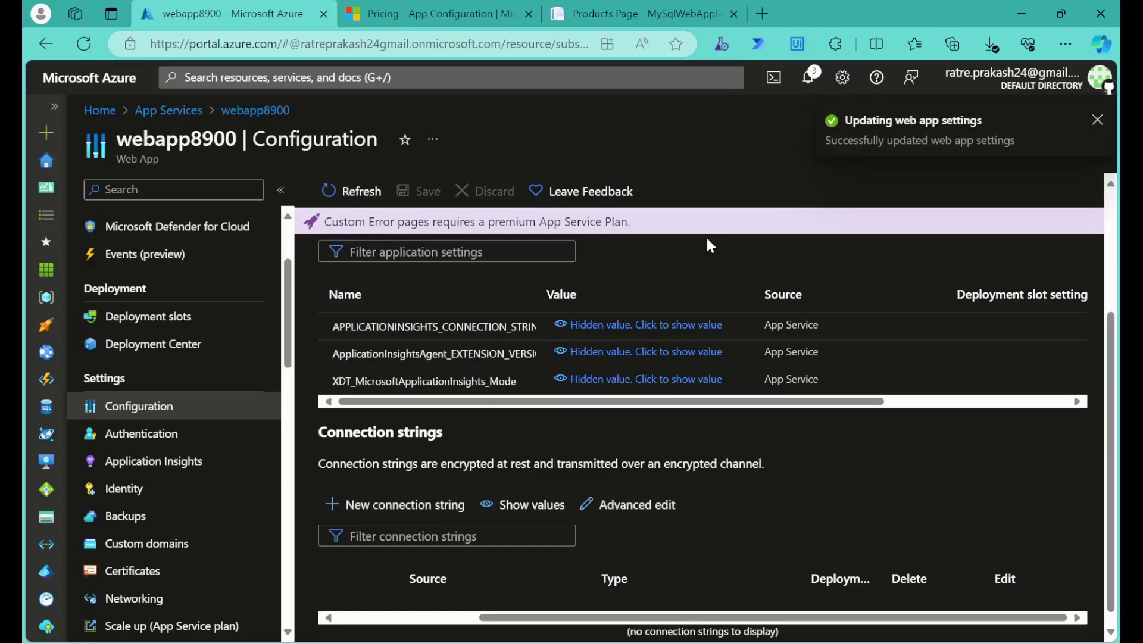
# Reload the deployed webapp8900 site to check that its product list still loads
pyautogui.click(640, 13)
pyautogui.click(84, 43)
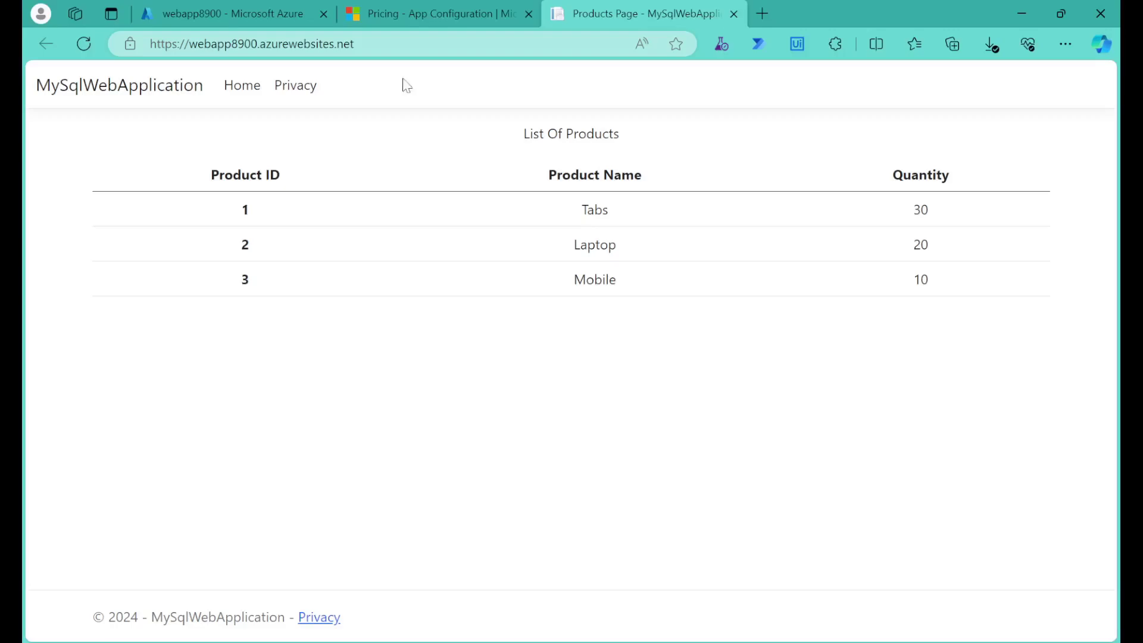
pyautogui.click(430, 47)
pyautogui.press('Return')
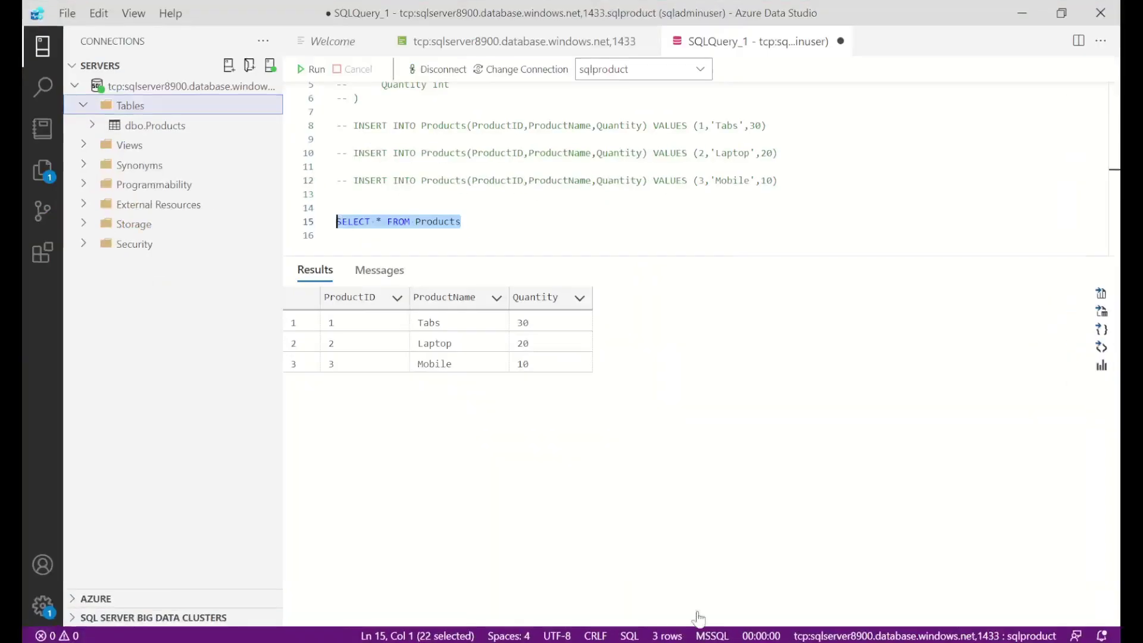
# In the Azure Data Studio query, duplicate the commented INSERT statement for product 3, Mobile, onto line 14 above the SELECT
pyautogui.hotkey('alt', 'Tab')
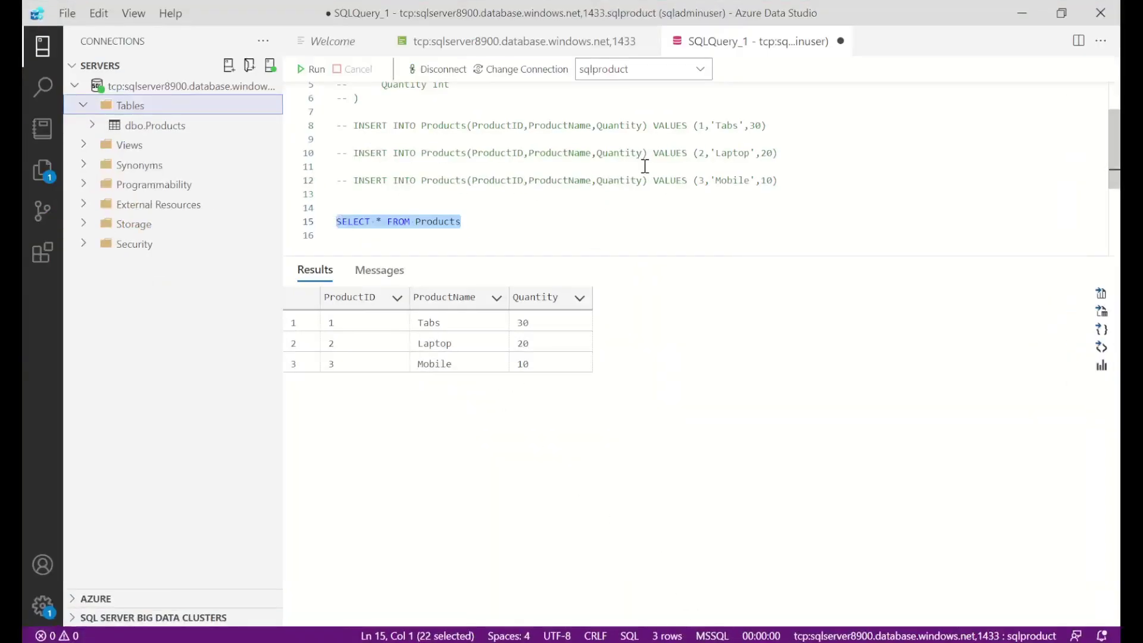
pyautogui.click(678, 168)
pyautogui.moveTo(541, 182); pyautogui.dragTo(335, 182)
pyautogui.hotkey('ctrl', 'c')
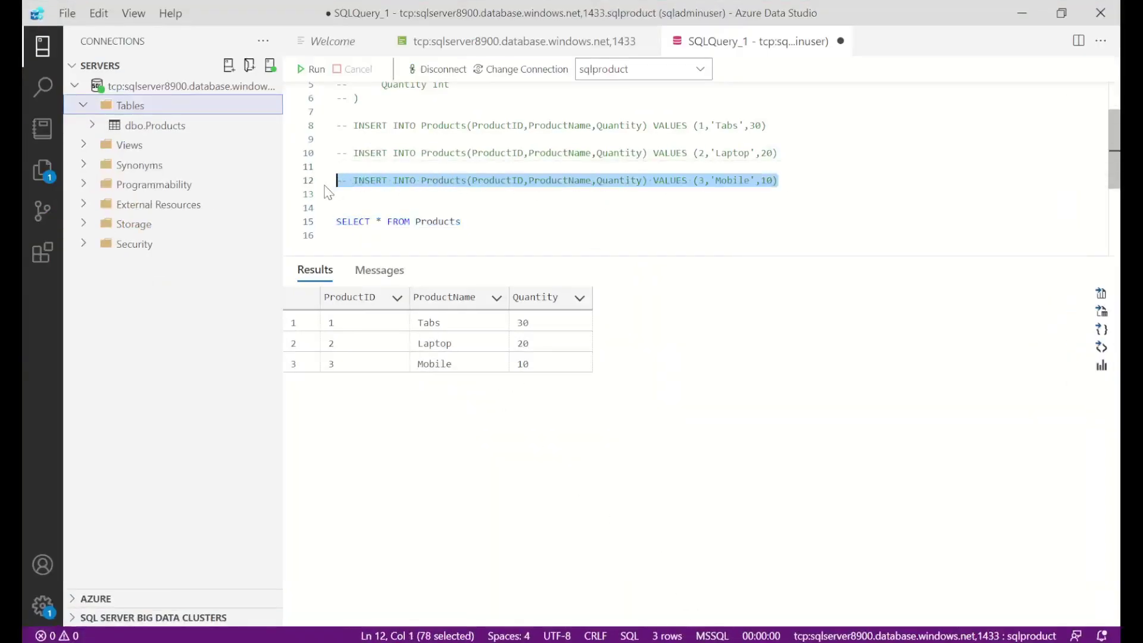
pyautogui.click(816, 192)
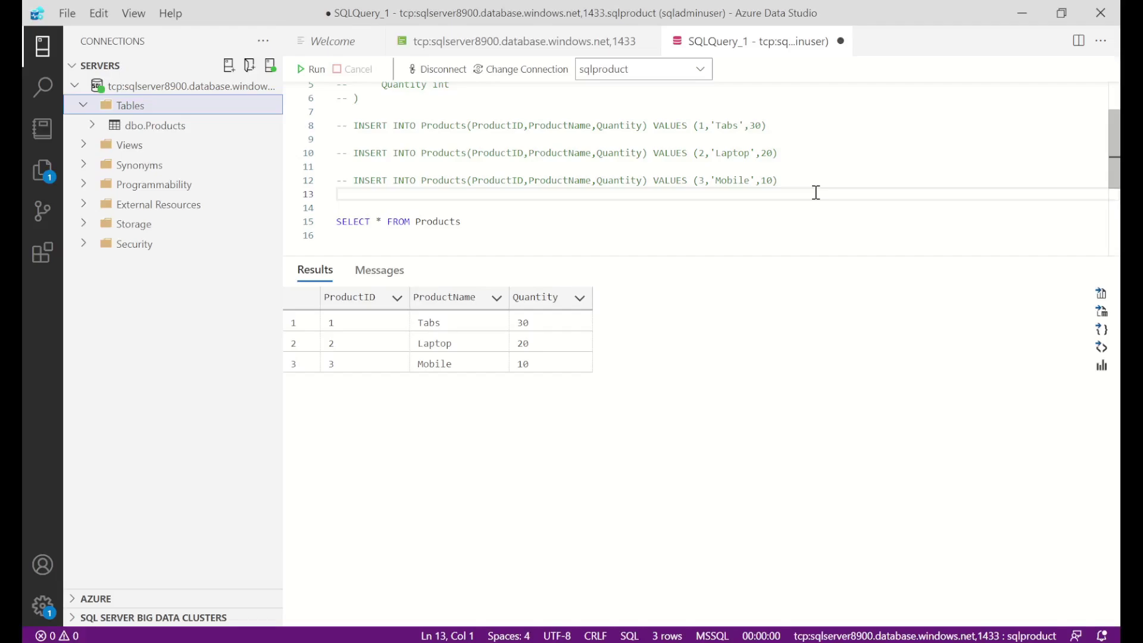
pyautogui.press('Return')
pyautogui.hotkey('ctrl', 'v')
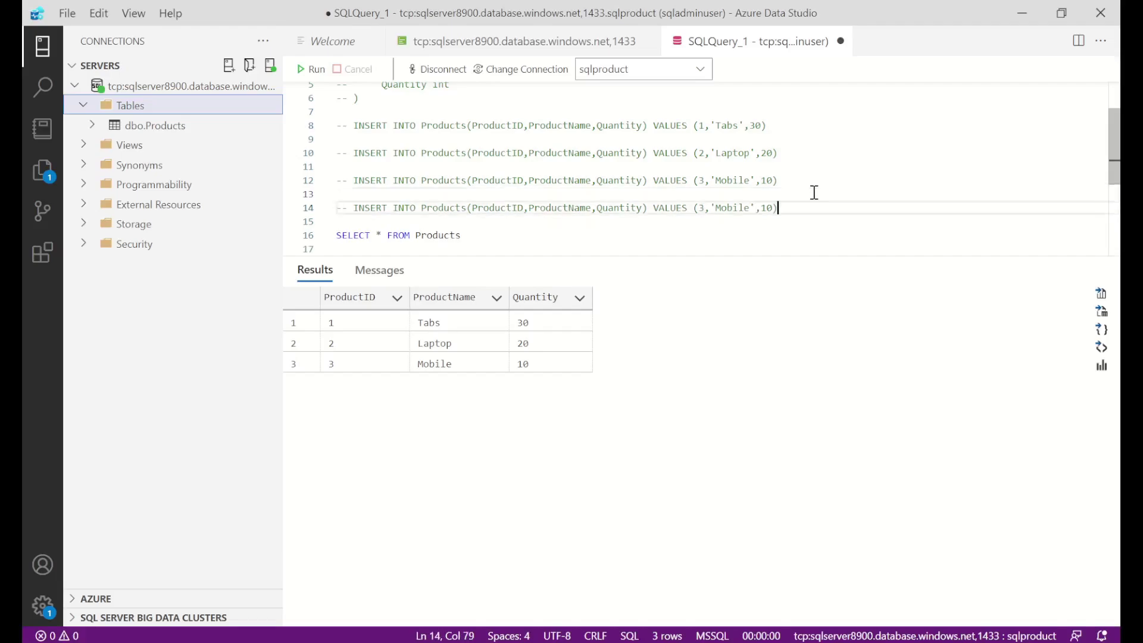
# Uncomment the duplicated INSERT statement on line 14 of the query
pyautogui.click(356, 211)
pyautogui.press('BackSpace')
pyautogui.press('BackSpace')
pyautogui.press('BackSpace')
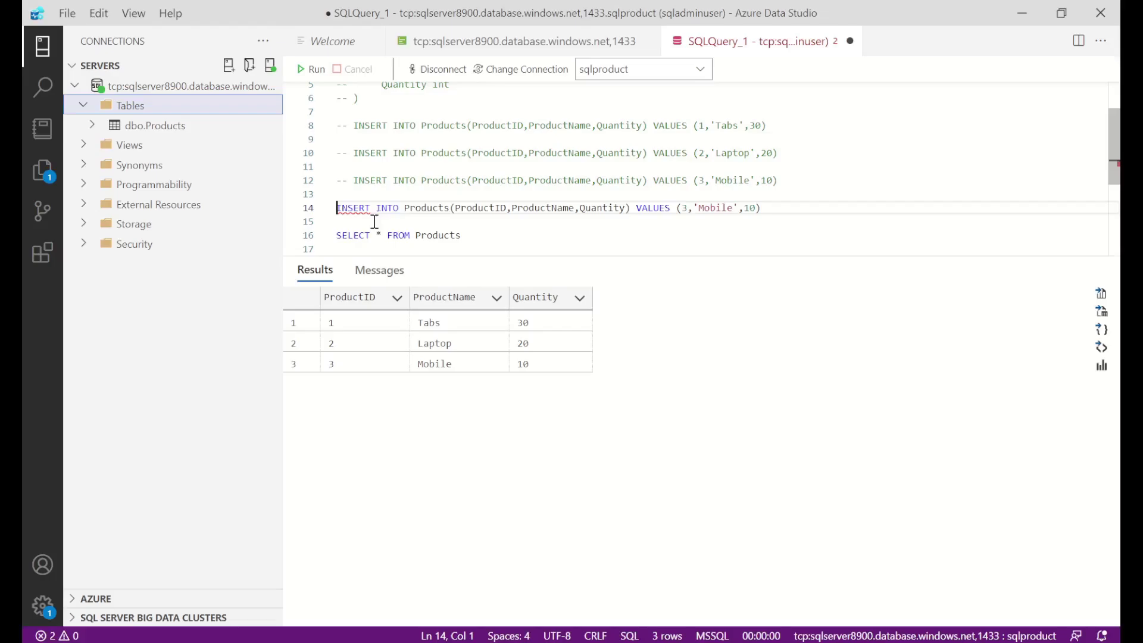
# Change the line 14 INSERT values to product ID 4, product name Iphone and quantity 2
pyautogui.click(687, 208)
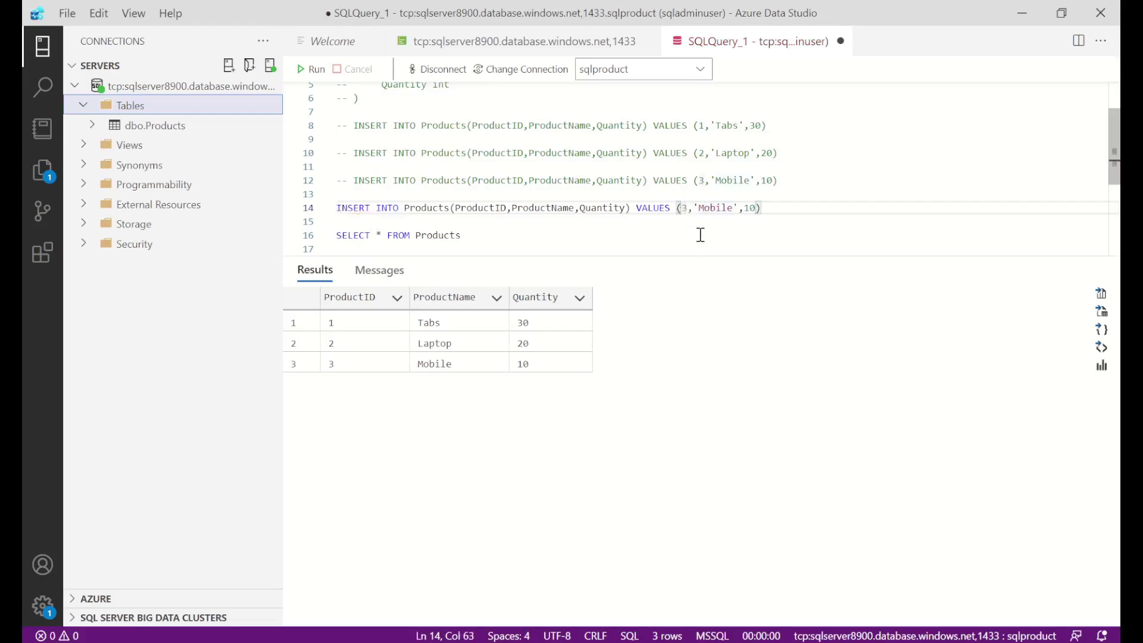
pyautogui.press('BackSpace')
pyautogui.write('4')
pyautogui.click(755, 210)
pyautogui.press('BackSpace')
pyautogui.press('BackSpace')
pyautogui.write('2')
pyautogui.press('BackSpace')
pyautogui.write('2')
pyautogui.doubleClick(716, 207)
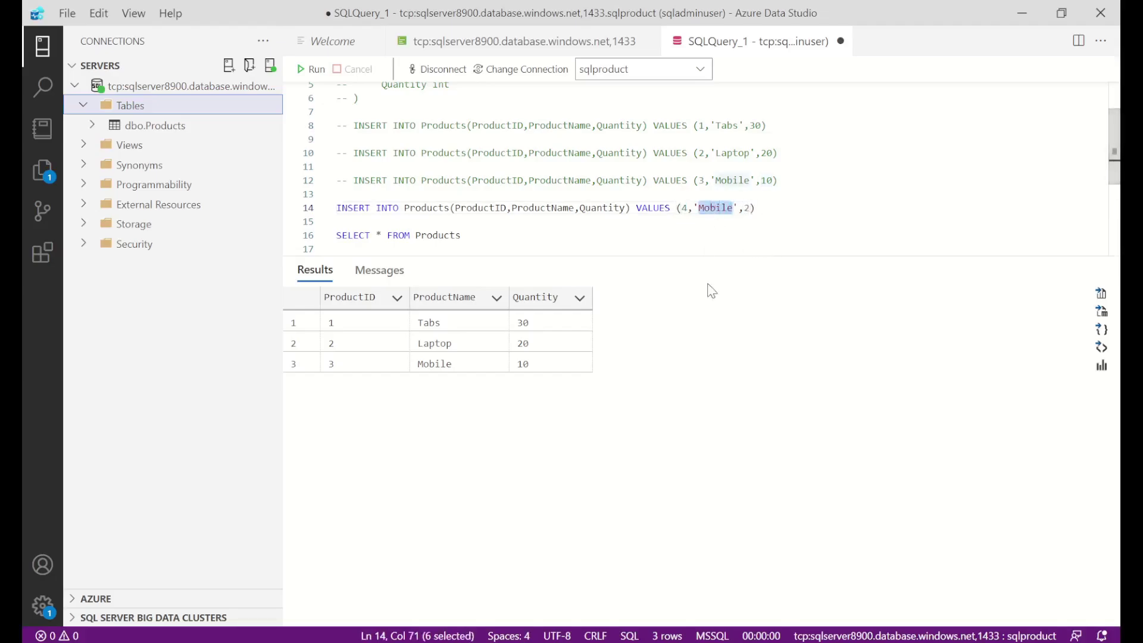
pyautogui.write('IpHone')
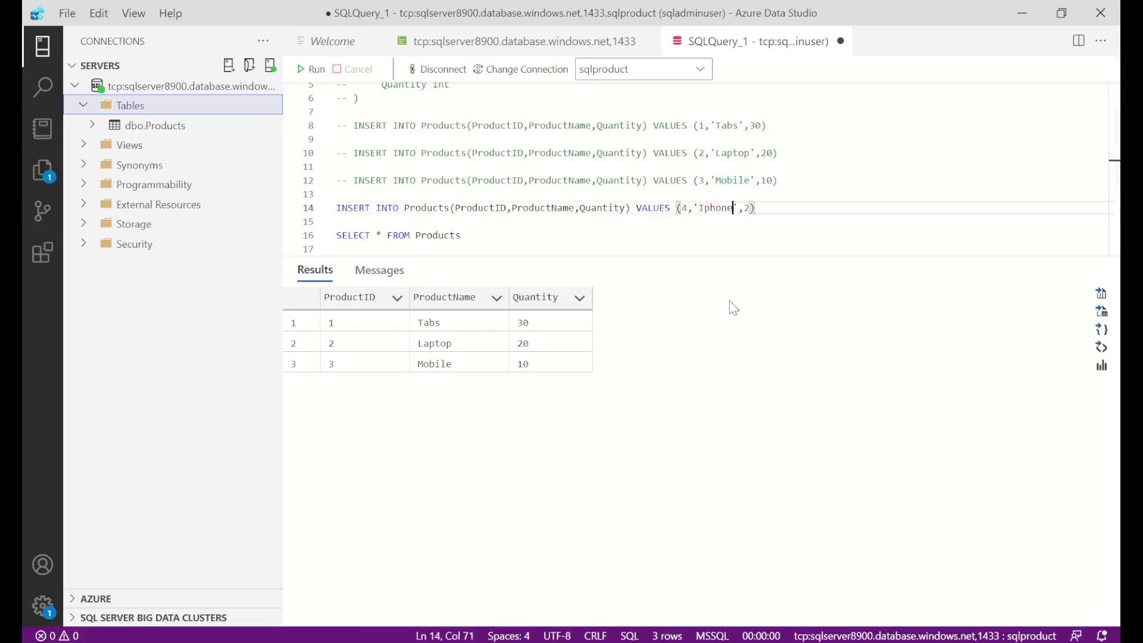
# Execute only the INSERT statement for product 4, and run the SELECT query on Products to check the table
pyautogui.moveTo(774, 207); pyautogui.dragTo(338, 218)
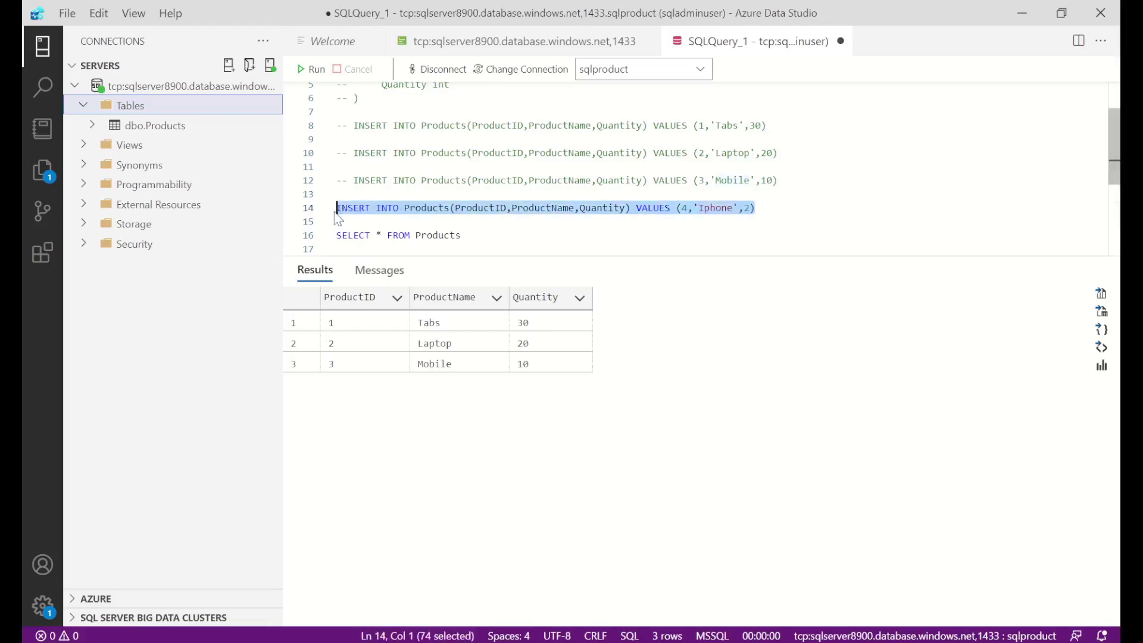
pyautogui.press('F5')
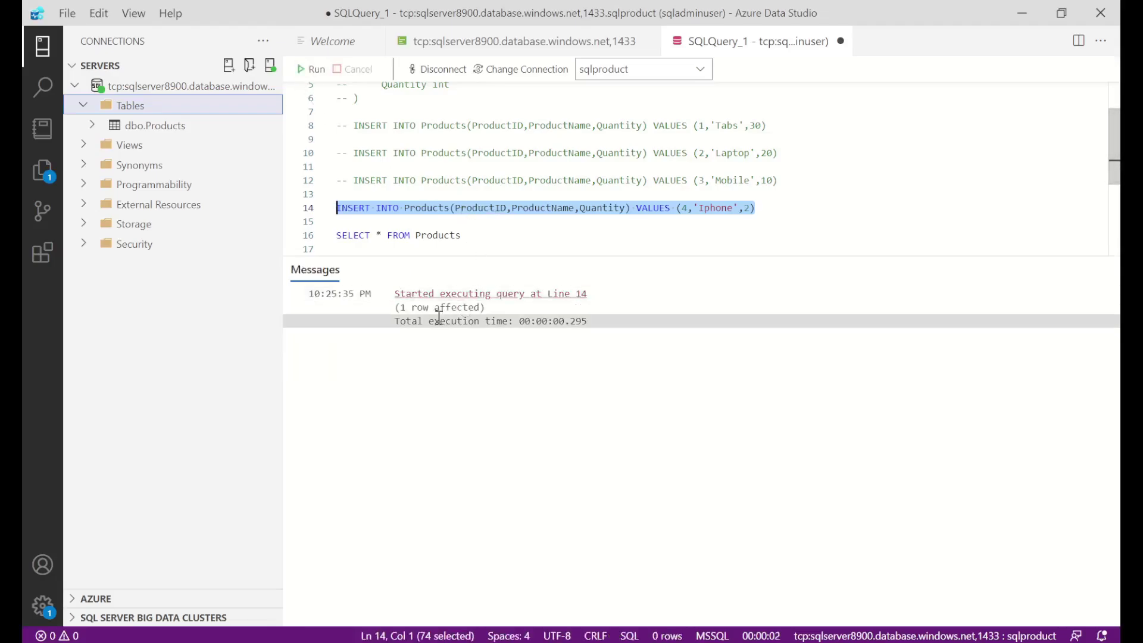
pyautogui.moveTo(462, 236); pyautogui.dragTo(335, 235)
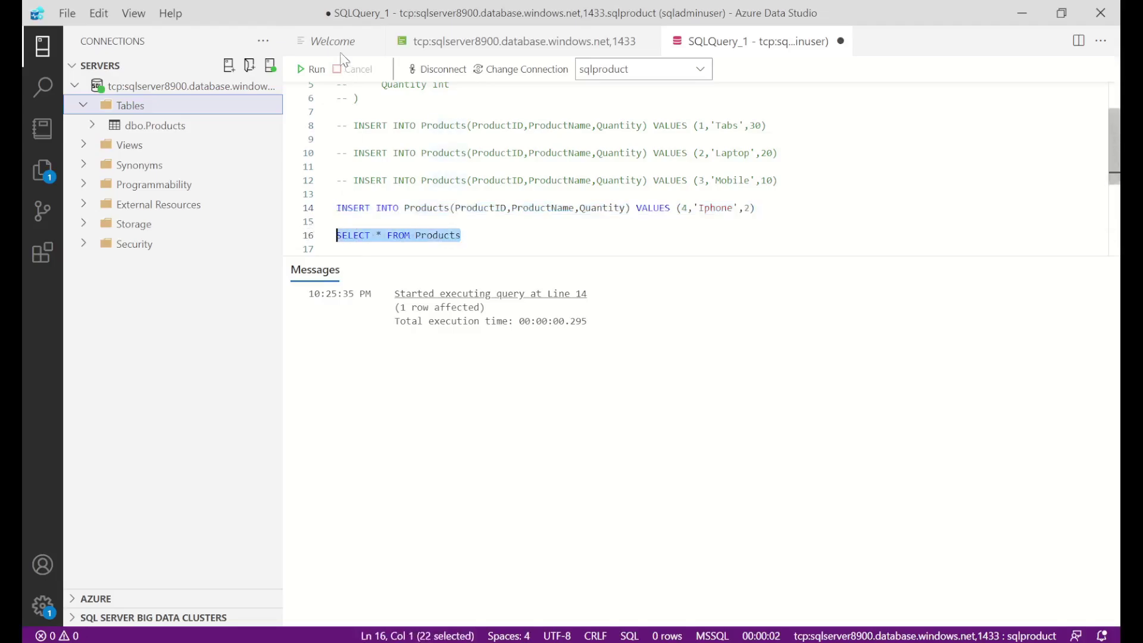
pyautogui.click(311, 69)
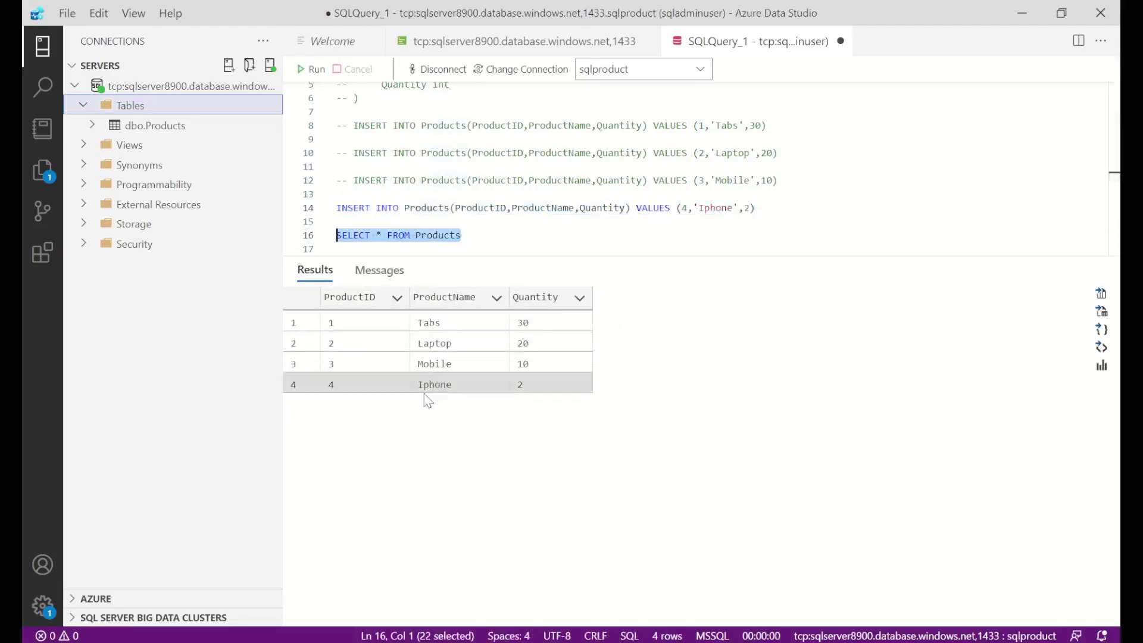
# Switch to Edge and reload the deployed webapp8900 site to check its product list for the new Iphone row
pyautogui.hotkey('alt', 'Tab')
pyautogui.click(521, 53)
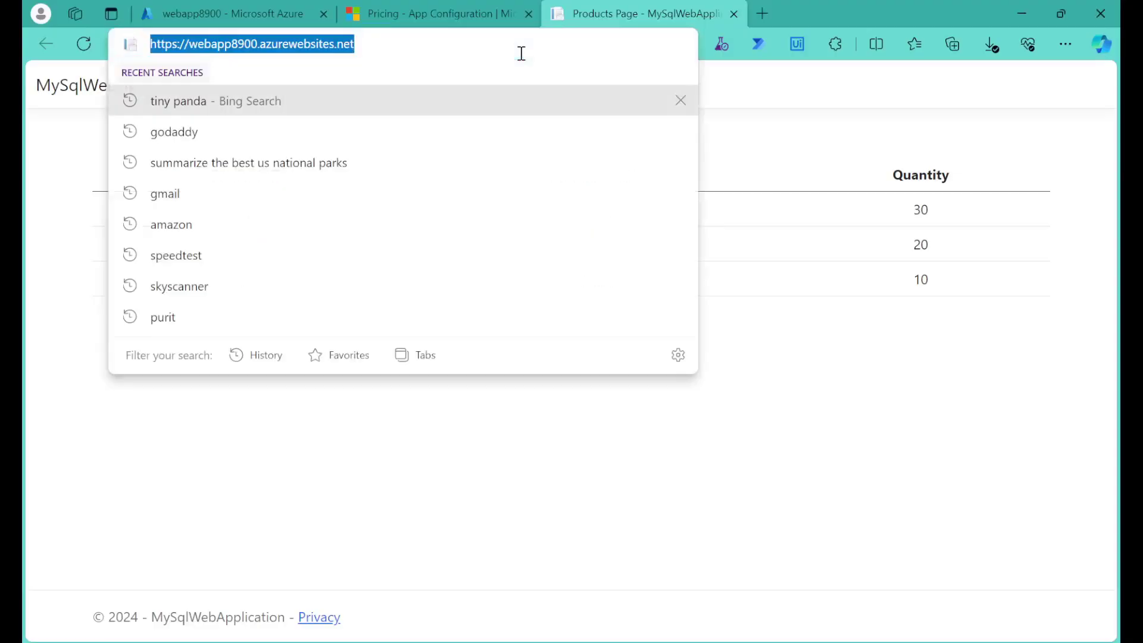
pyautogui.press('Return')
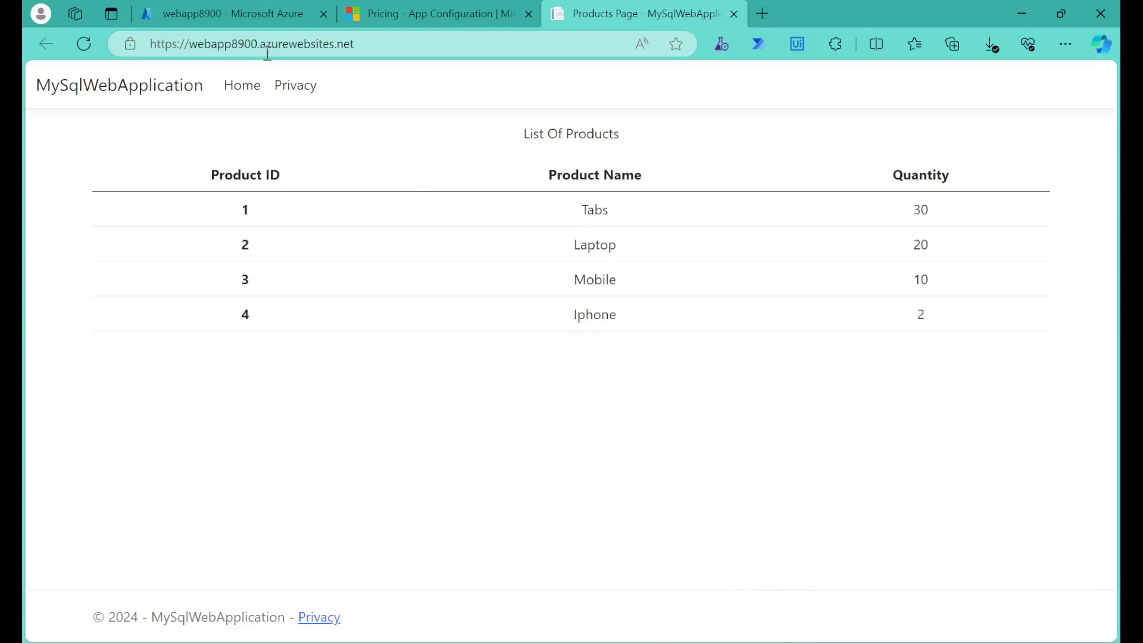
# In the Azure portal, open the Configuration explorer of the appconfig8900 store to review its key-values
pyautogui.click(238, 13)
pyautogui.scroll(3, 415, 209)
pyautogui.click(173, 113)
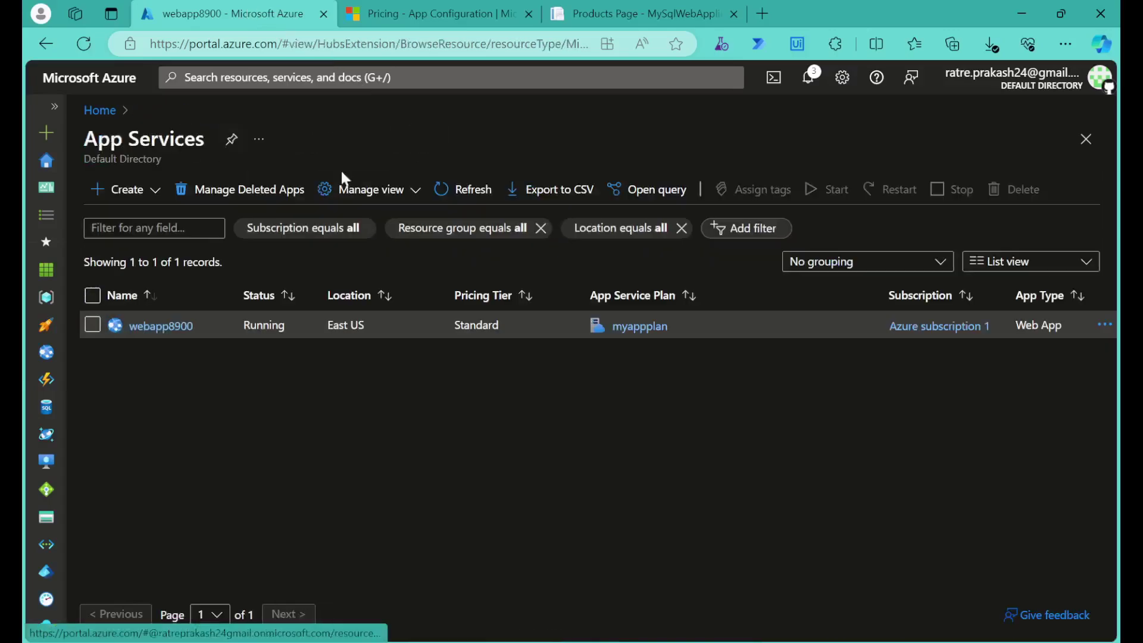
pyautogui.click(103, 110)
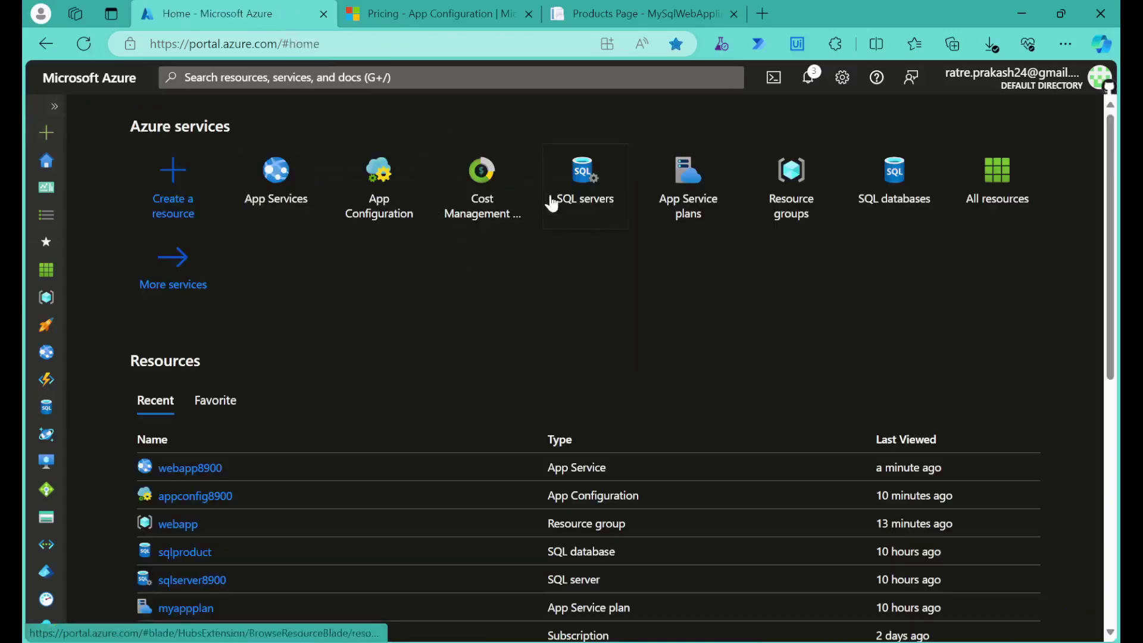
pyautogui.click(378, 179)
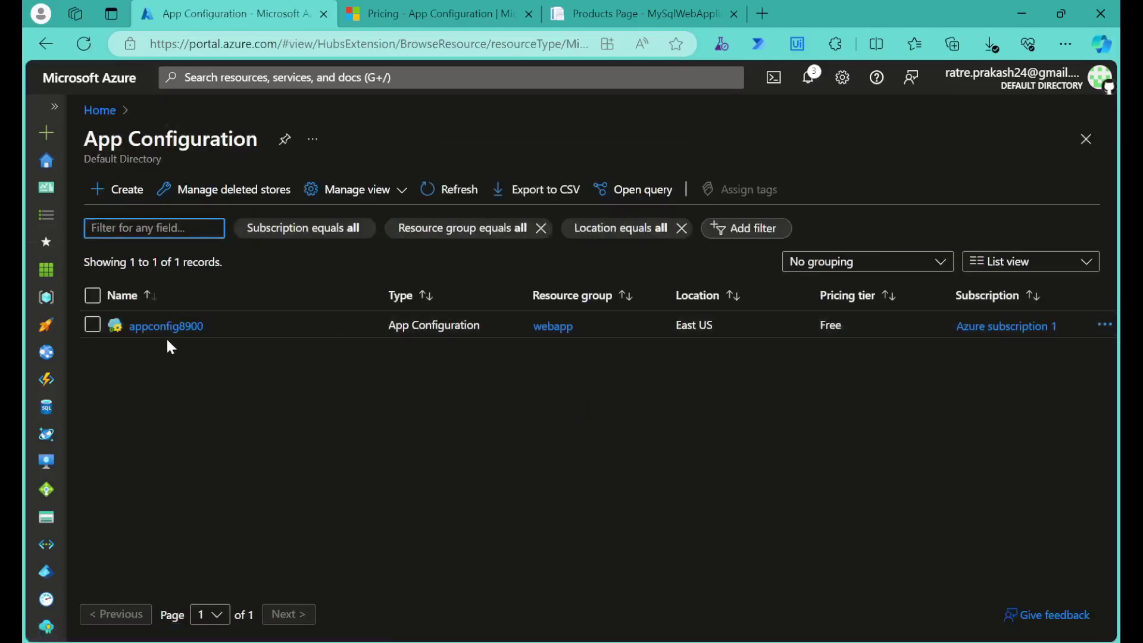
pyautogui.click(166, 326)
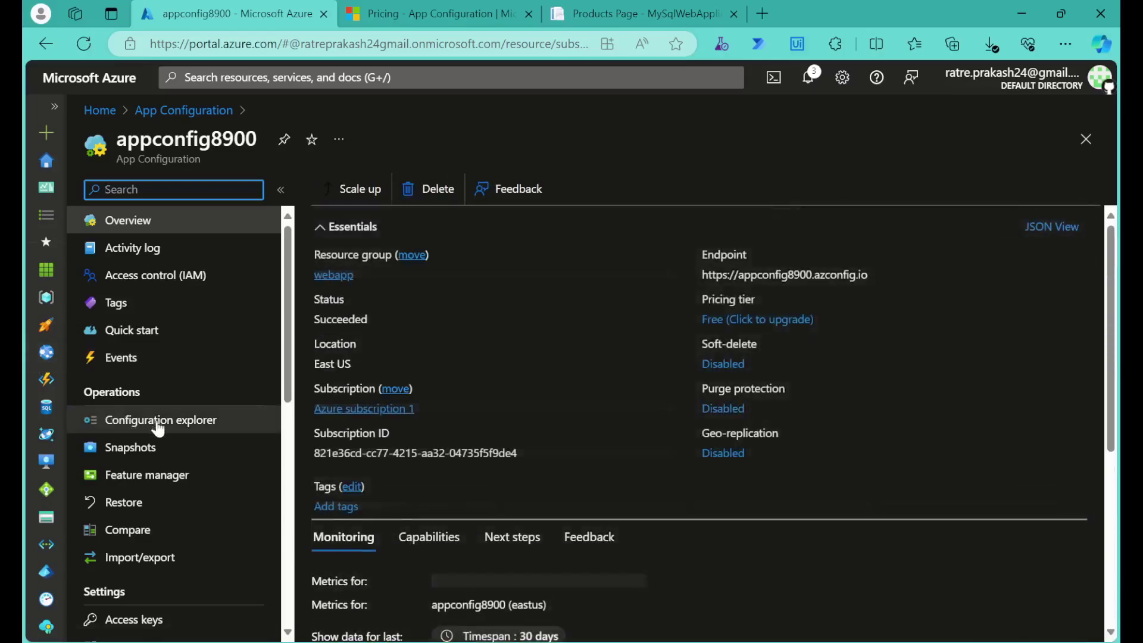
pyautogui.click(153, 420)
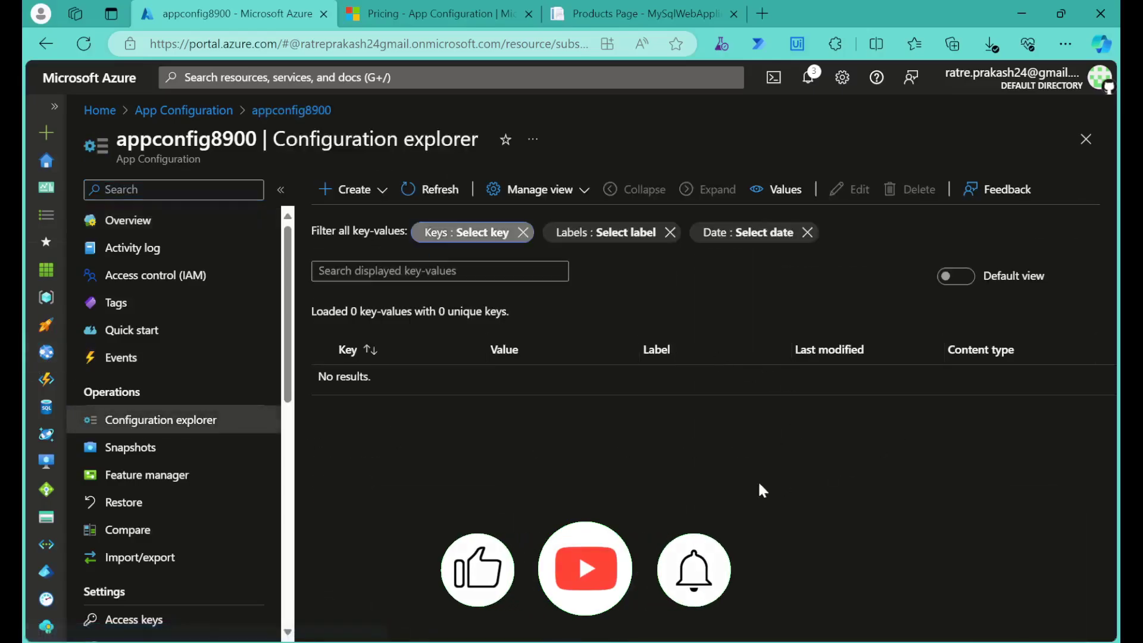